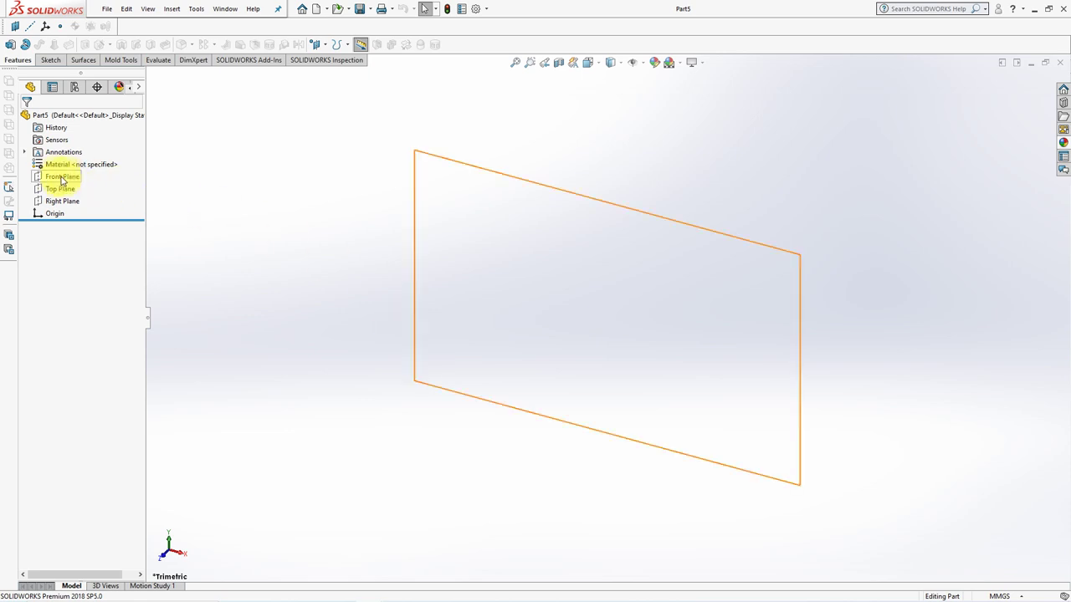
# - Start a Front Plane sketch with a construction center rectangle centred on the origin
pyautogui.click(56, 178)
pyautogui.click(65, 162)
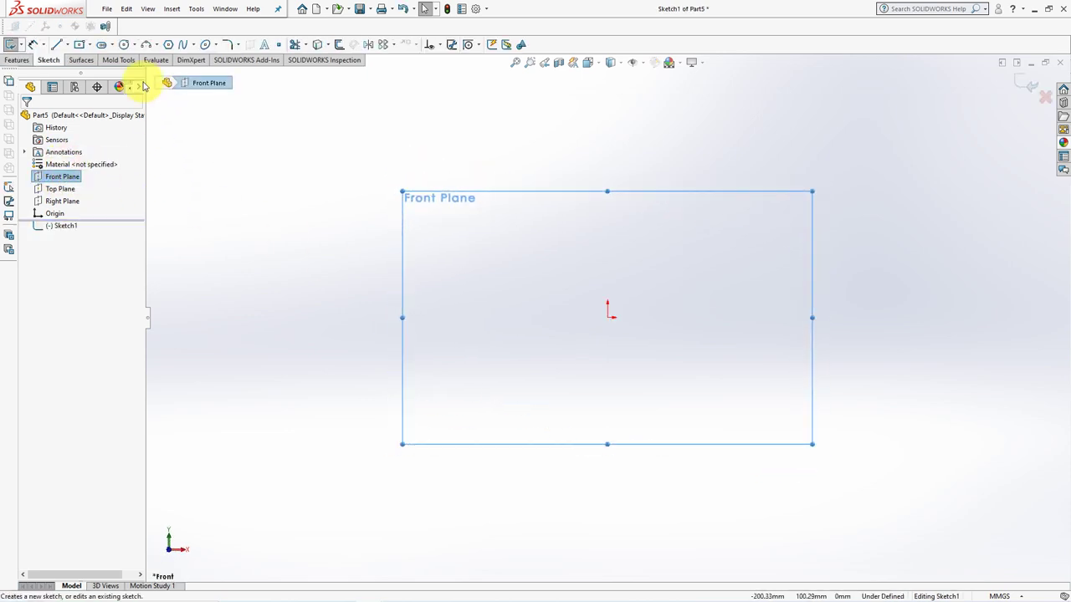
pyautogui.click(89, 45)
pyautogui.click(105, 72)
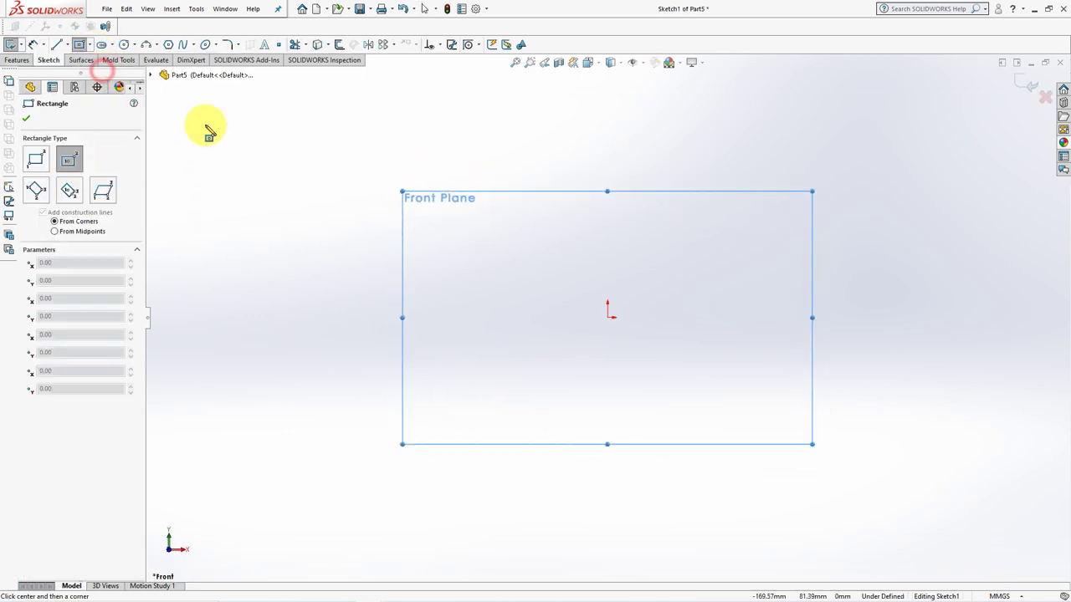
pyautogui.click(608, 317)
pyautogui.click(868, 172)
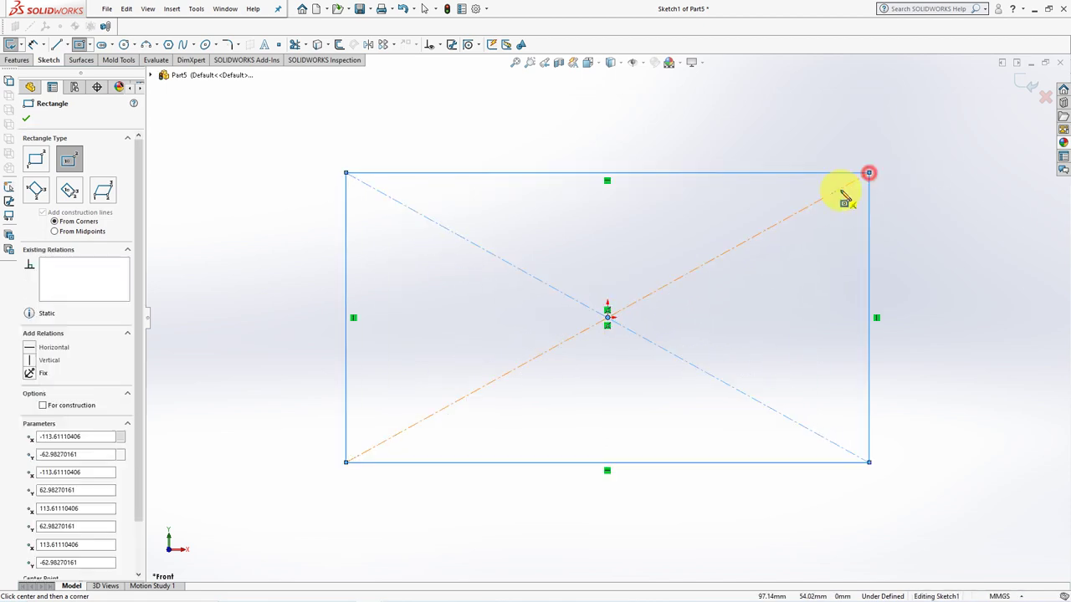
pyautogui.click(42, 406)
pyautogui.click(26, 118)
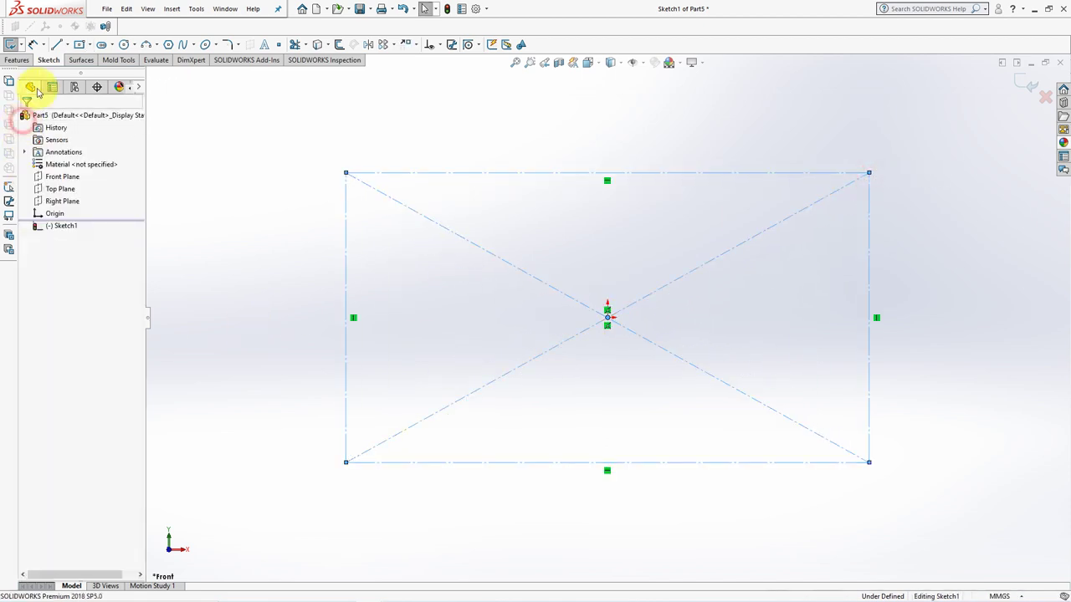
# - Dimension the rectangle 266 mm wide and 118 mm tall
pyautogui.click(32, 44)
pyautogui.click(577, 173)
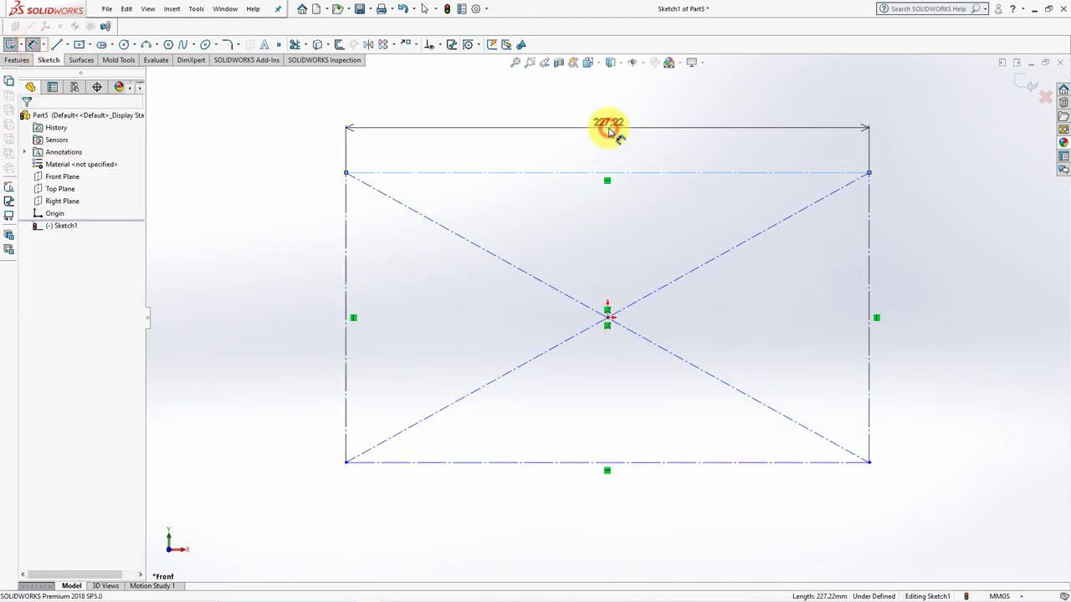
pyautogui.click(608, 127)
pyautogui.write('266')
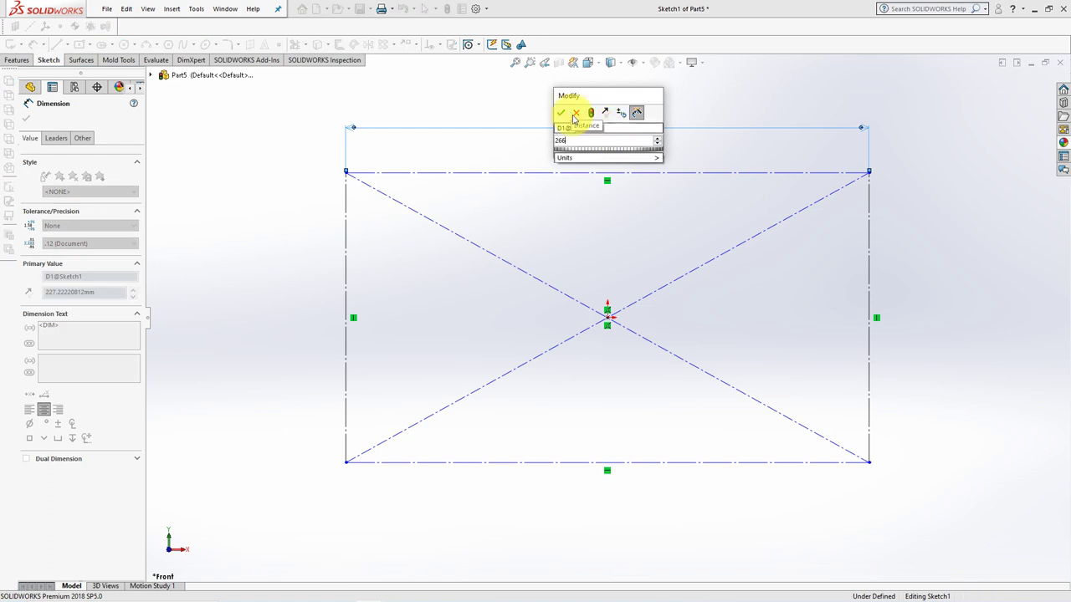
pyautogui.click(560, 112)
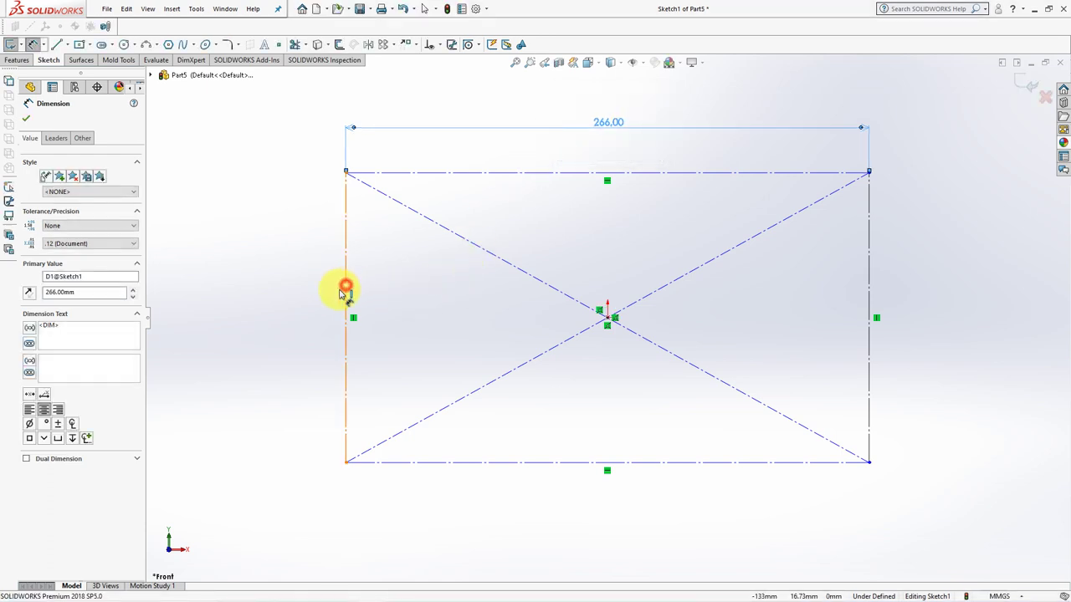
pyautogui.click(345, 289)
pyautogui.click(296, 312)
pyautogui.write('118')
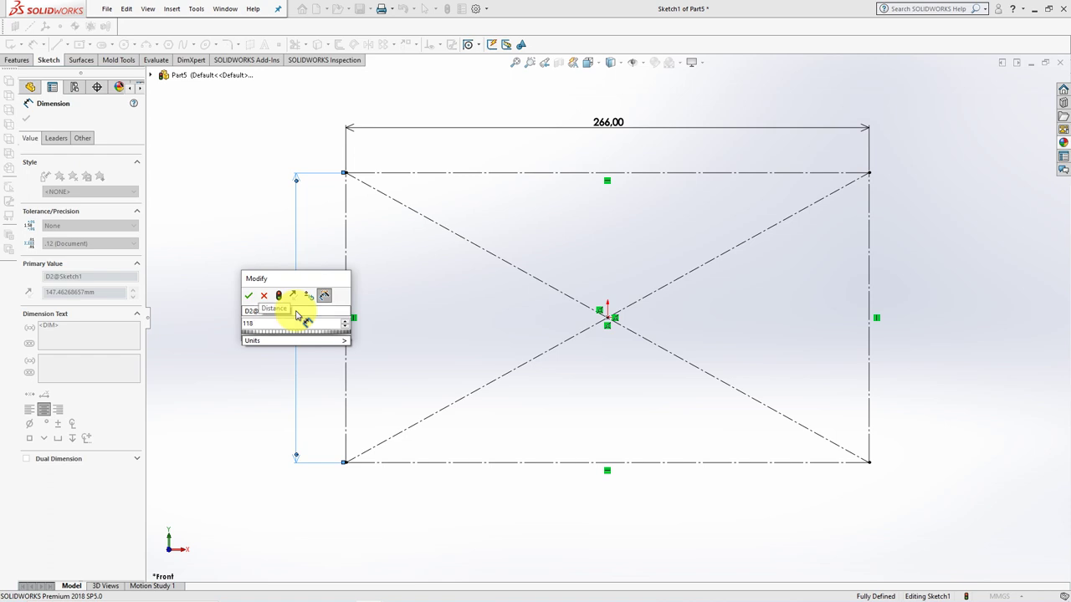
pyautogui.click(248, 297)
pyautogui.click(26, 118)
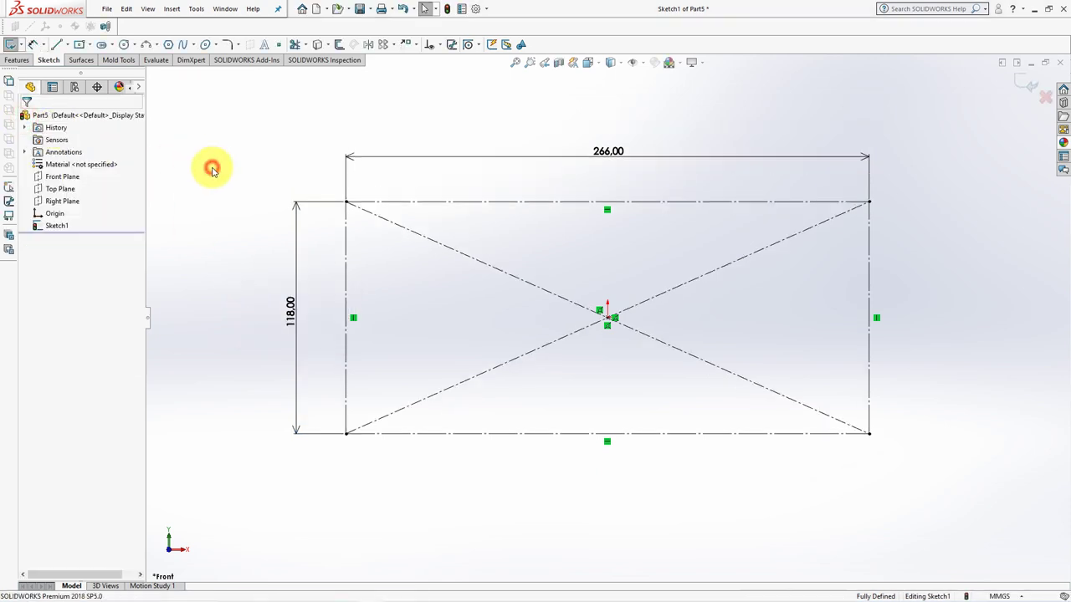
# - Draw a vertical centreline from the rectangle's centre to its top edge
pyautogui.click(64, 44)
pyautogui.click(79, 74)
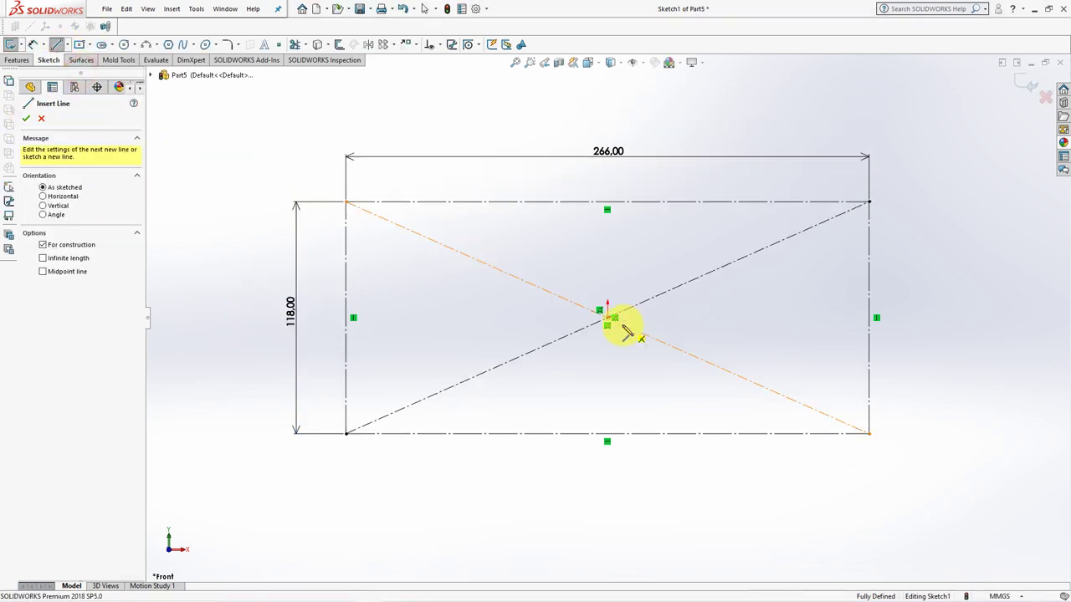
pyautogui.click(608, 318)
pyautogui.click(608, 202)
pyautogui.rightClick(609, 205)
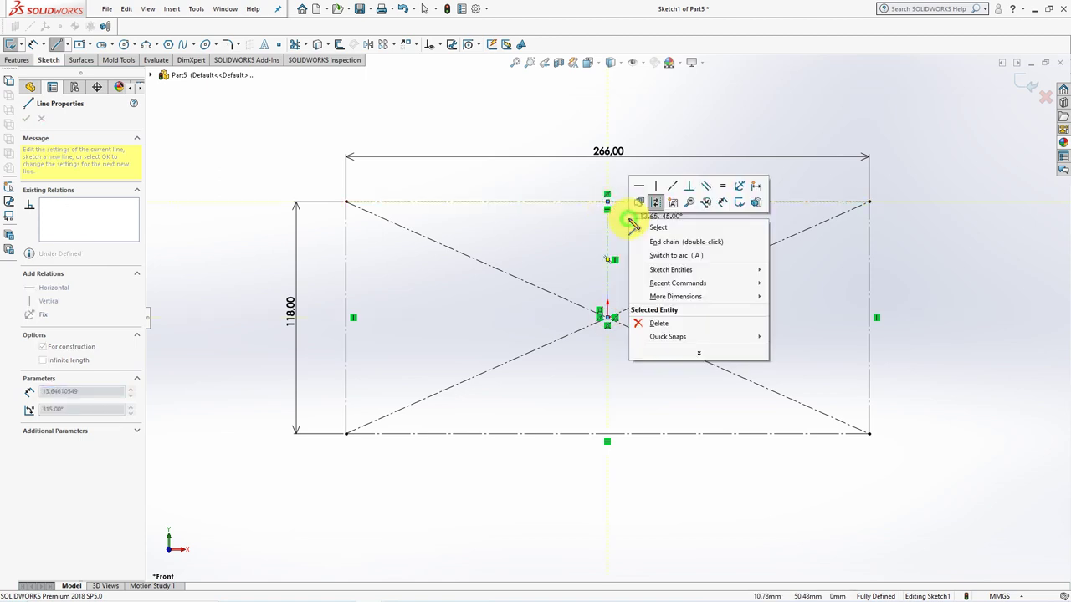
pyautogui.click(650, 235)
# - Draw a bottom line leftward from the bottom midpoint and a slanted line up to the centreline
pyautogui.click(70, 47)
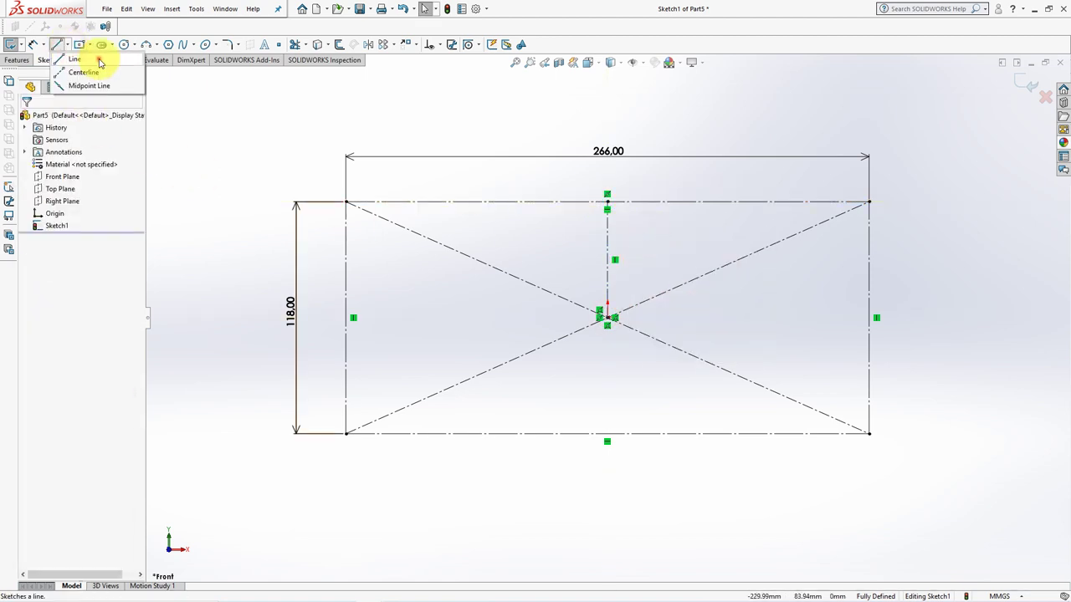
pyautogui.click(84, 57)
pyautogui.click(607, 434)
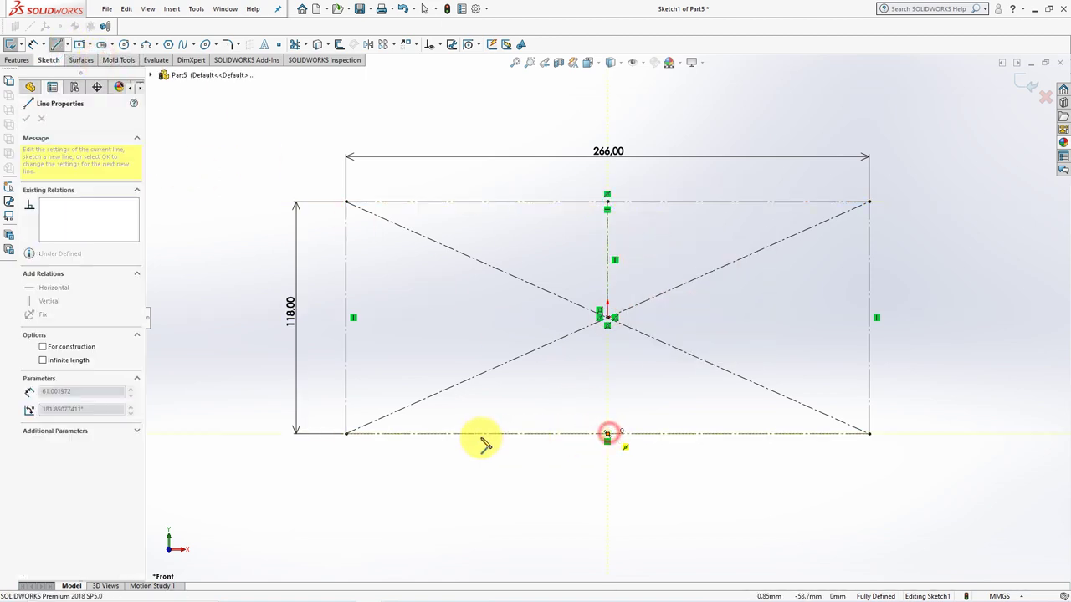
pyautogui.doubleClick(385, 435)
pyautogui.click(374, 384)
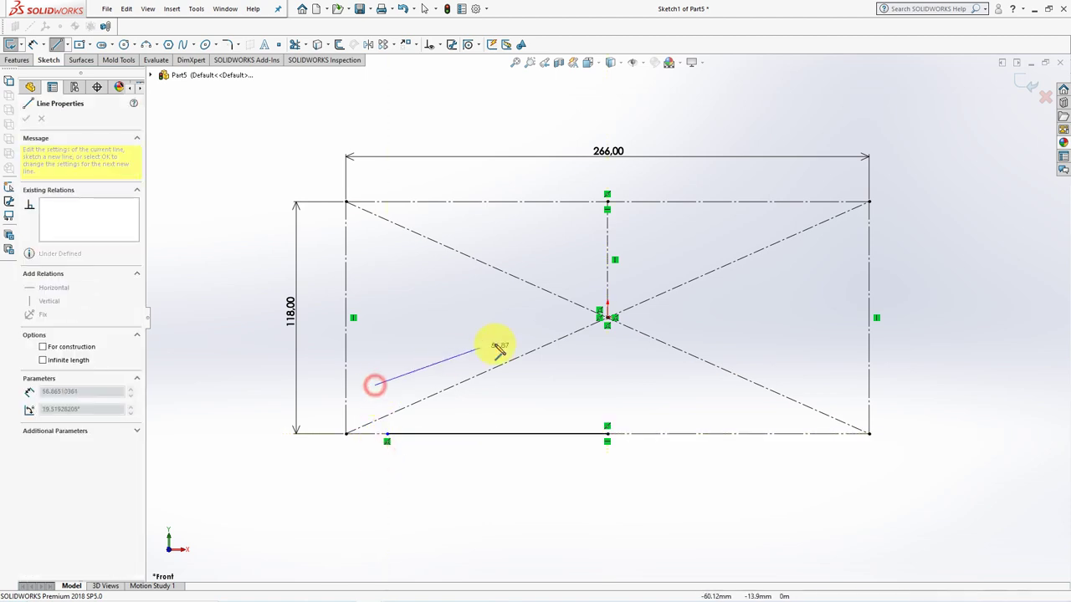
pyautogui.click(588, 282)
pyautogui.rightClick(590, 284)
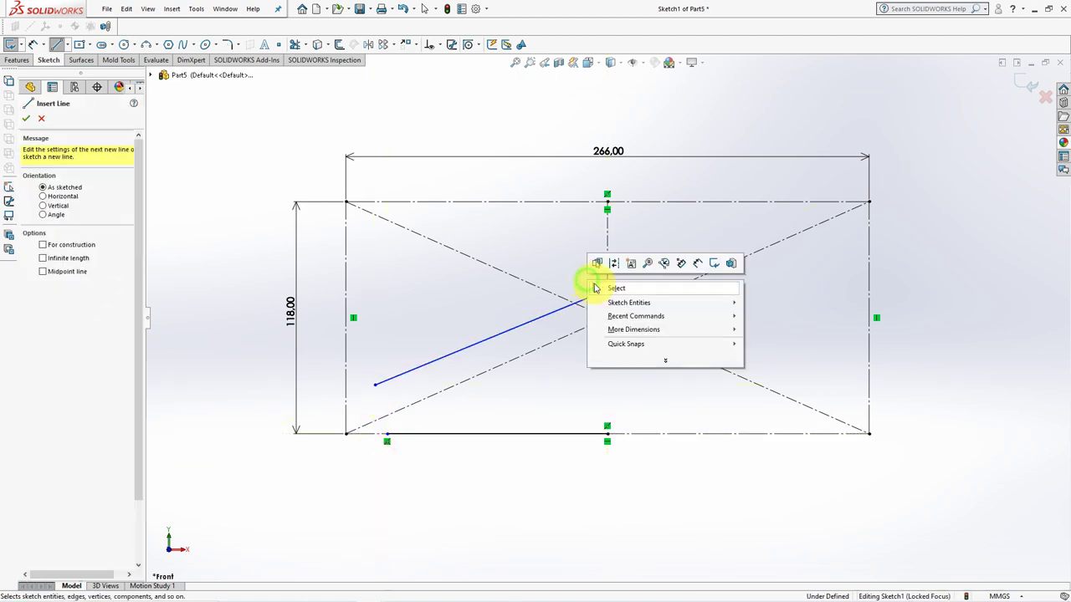
pyautogui.click(604, 287)
# - Join the slanted and bottom lines with a three-point arc near the left edge
pyautogui.click(146, 44)
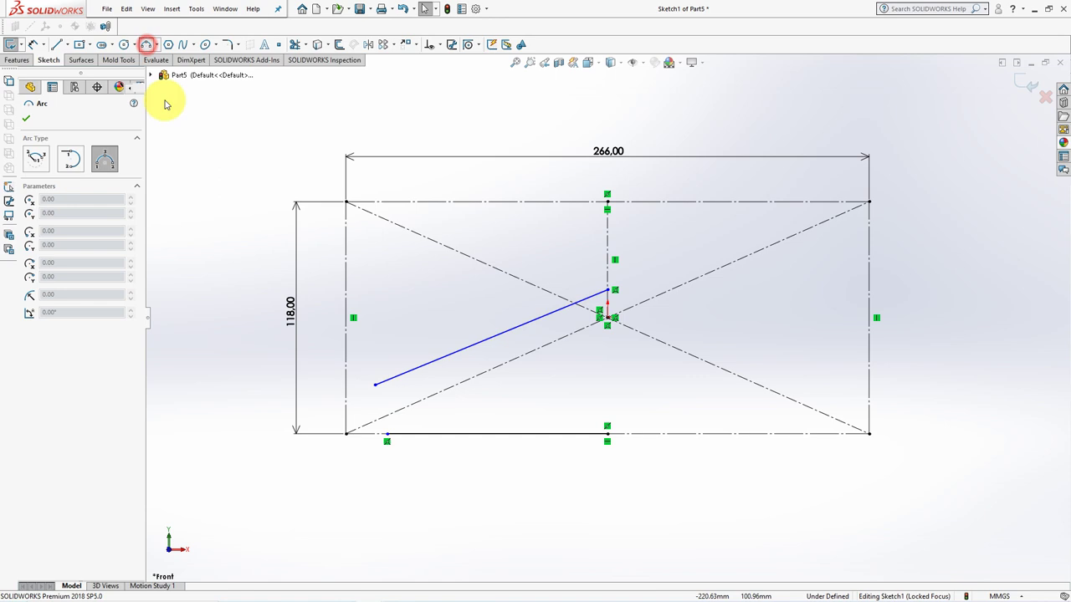
pyautogui.click(375, 384)
pyautogui.click(387, 433)
pyautogui.click(347, 409)
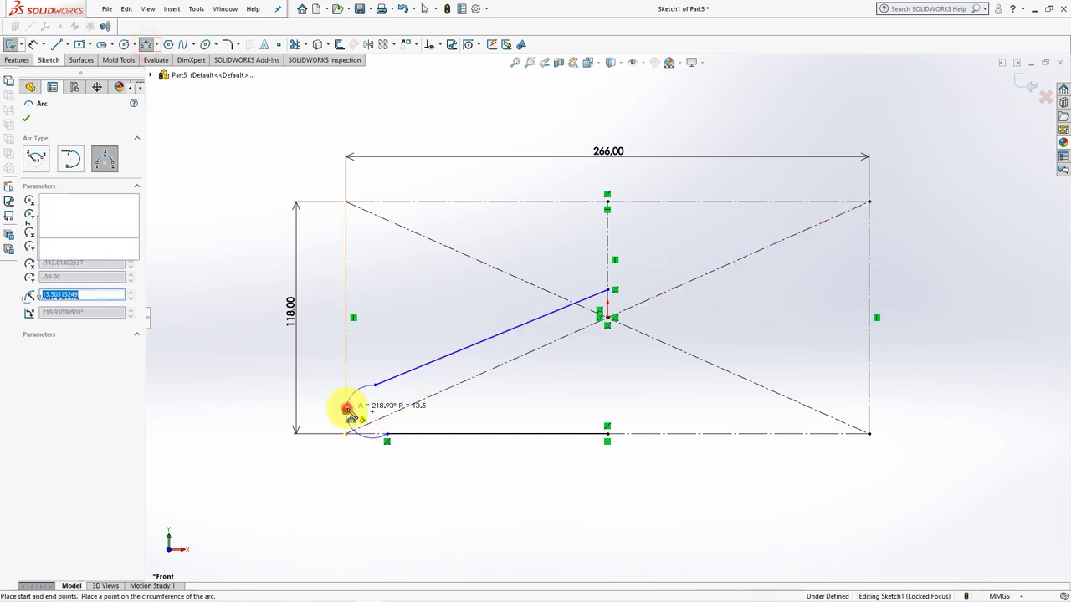
pyautogui.click(27, 121)
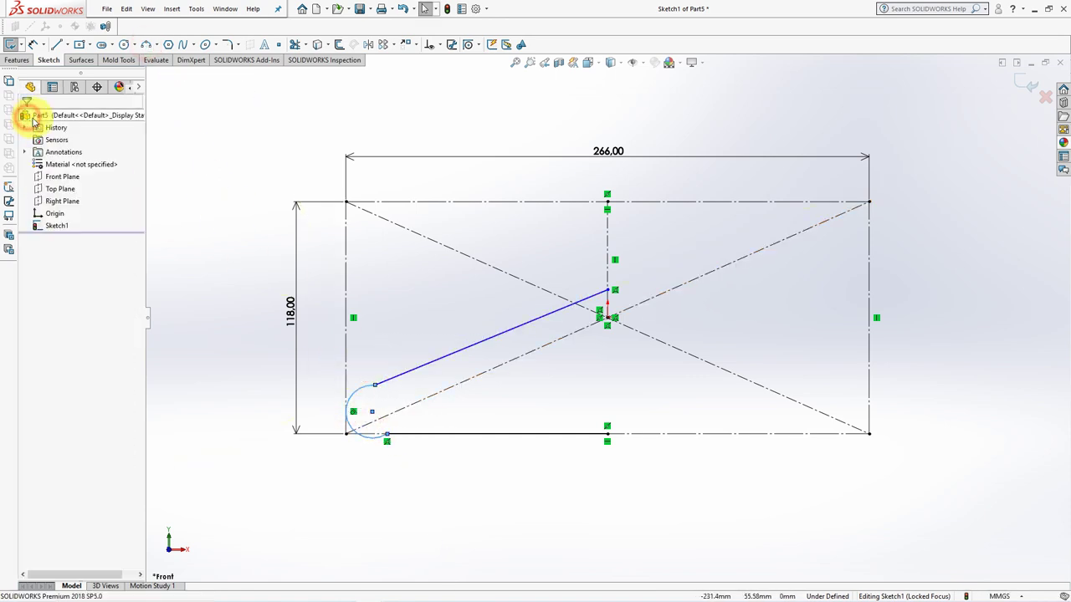
# - Make the arc tangent to both the slanted line and the bottom line
pyautogui.click(435, 45)
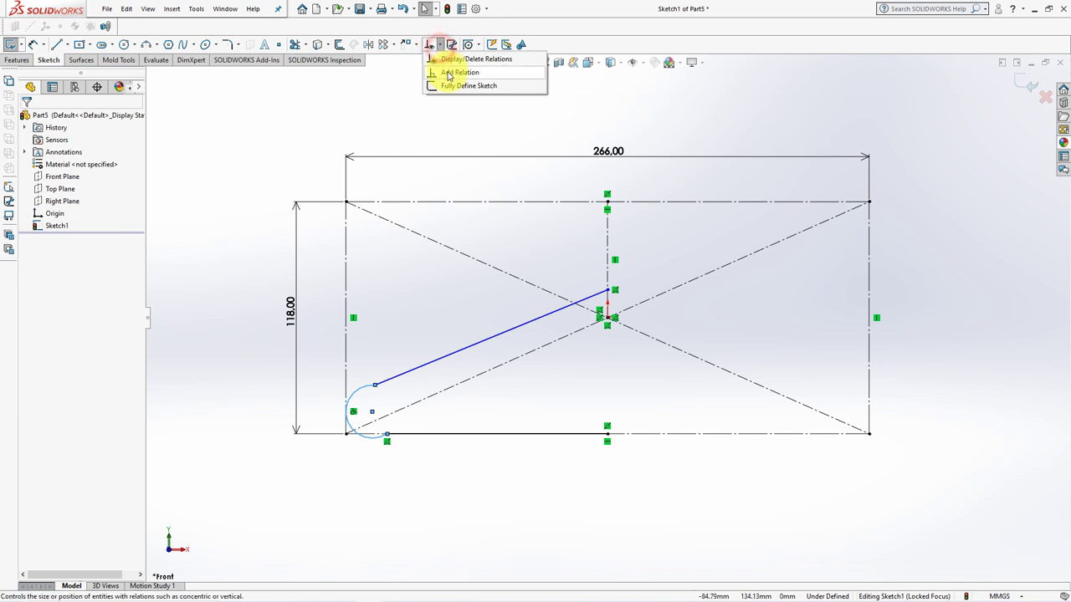
pyautogui.click(468, 70)
pyautogui.click(402, 378)
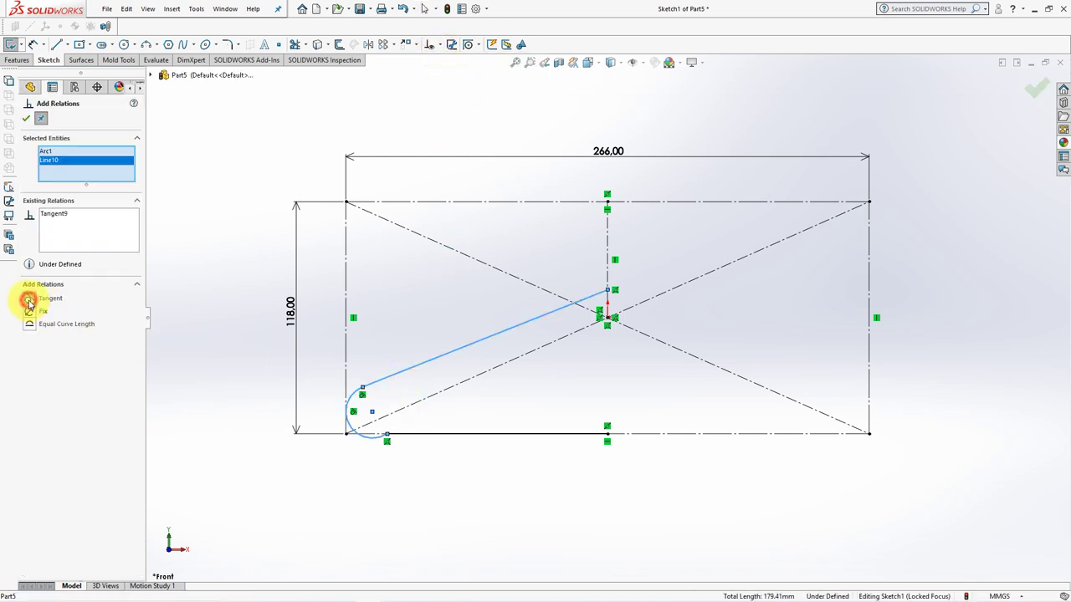
pyautogui.click(414, 433)
pyautogui.click(364, 432)
pyautogui.click(29, 299)
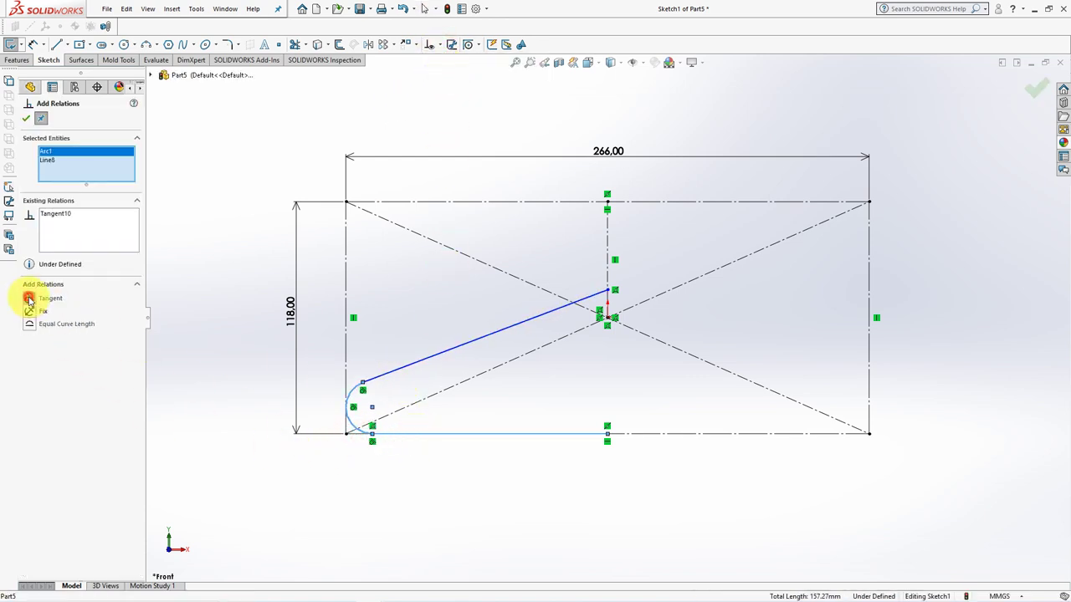
pyautogui.click(26, 118)
pyautogui.click(225, 155)
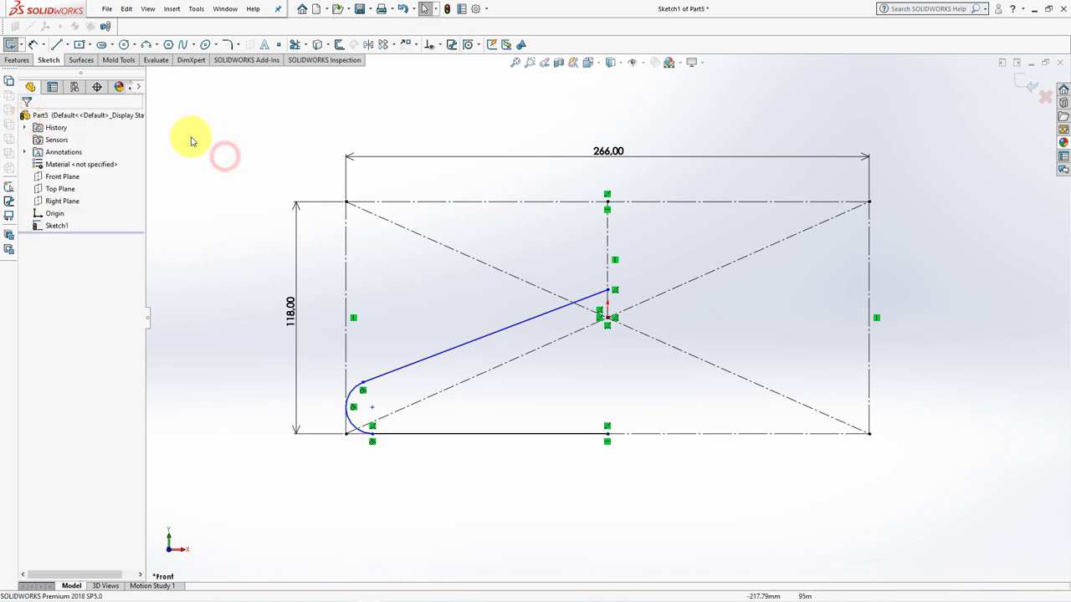
# - Set the angle between the slanted and bottom lines to 20°
pyautogui.click(33, 45)
pyautogui.click(478, 339)
pyautogui.click(502, 433)
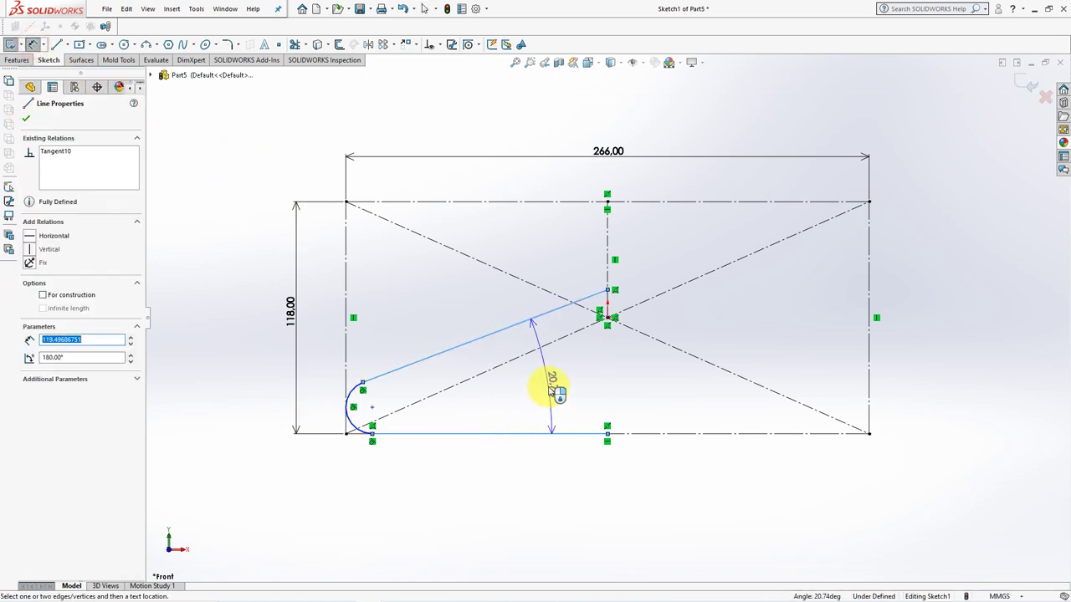
pyautogui.click(552, 391)
pyautogui.write('20')
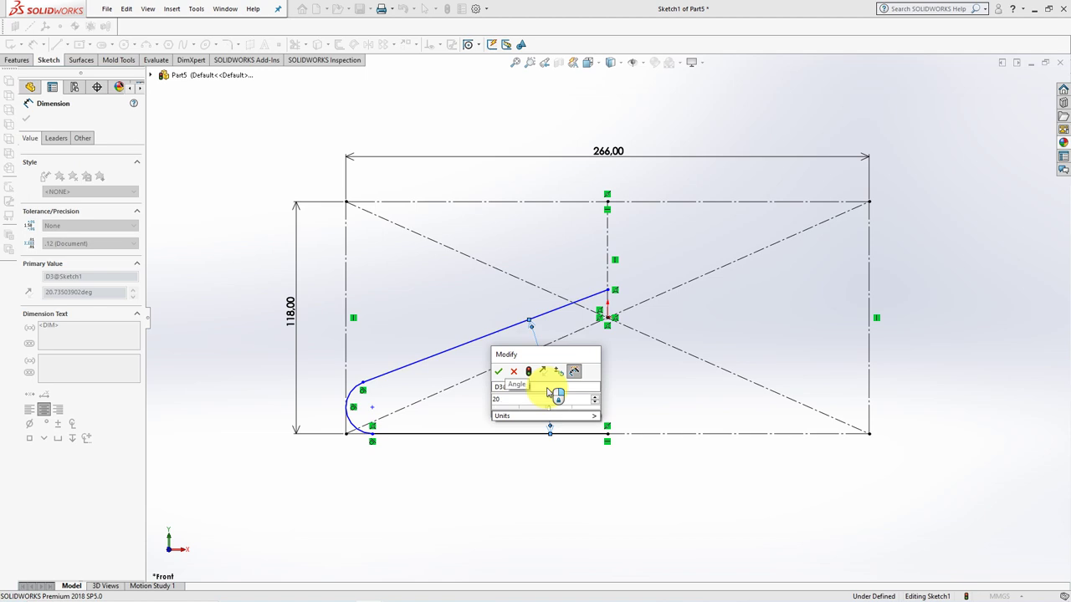
pyautogui.click(499, 371)
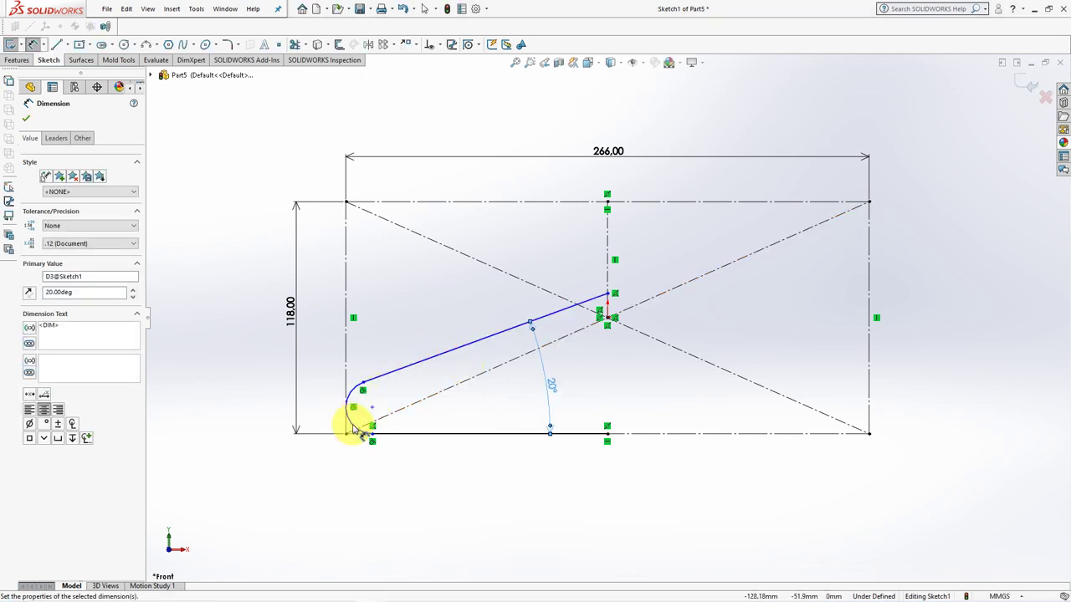
# - Set the end arc radius to 15.50 mm
pyautogui.click(350, 427)
pyautogui.click(308, 462)
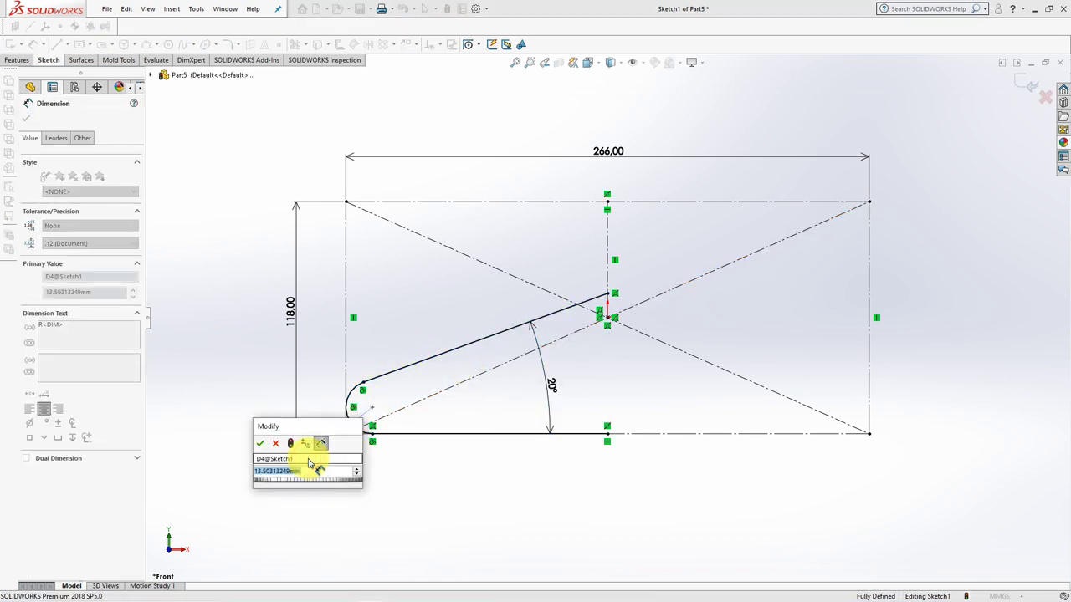
pyautogui.write('15.5')
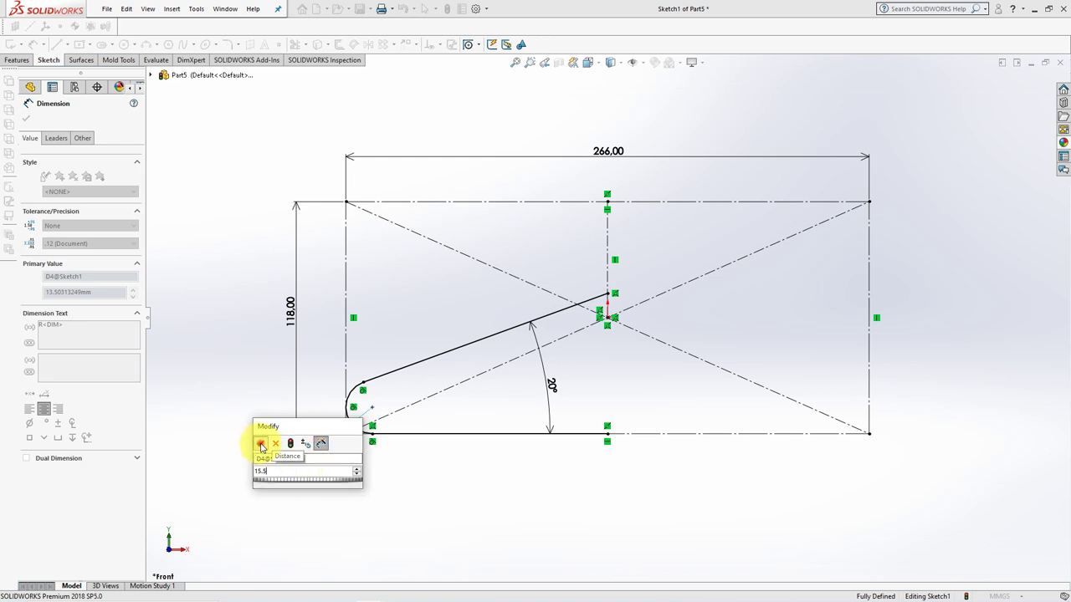
pyautogui.click(259, 444)
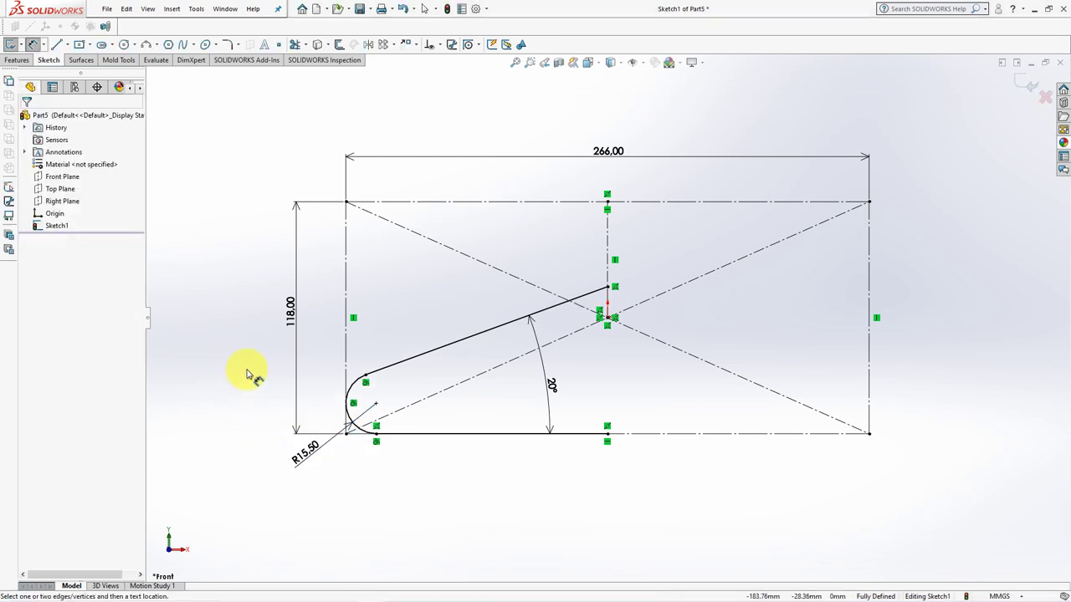
# - Draw a centre-point straight slot along the vertical centreline
pyautogui.click(111, 44)
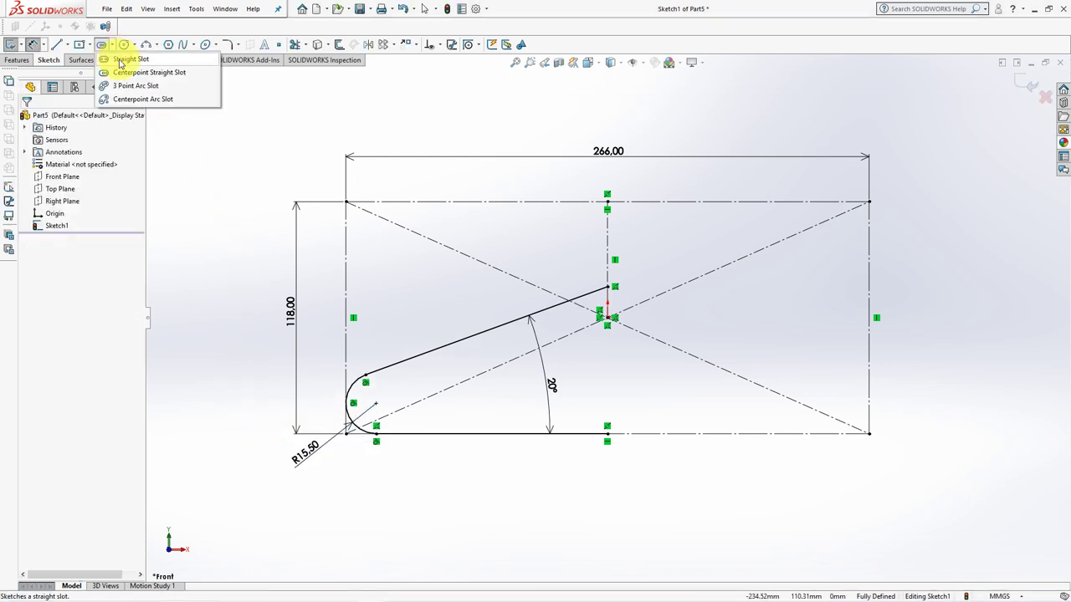
pyautogui.click(163, 73)
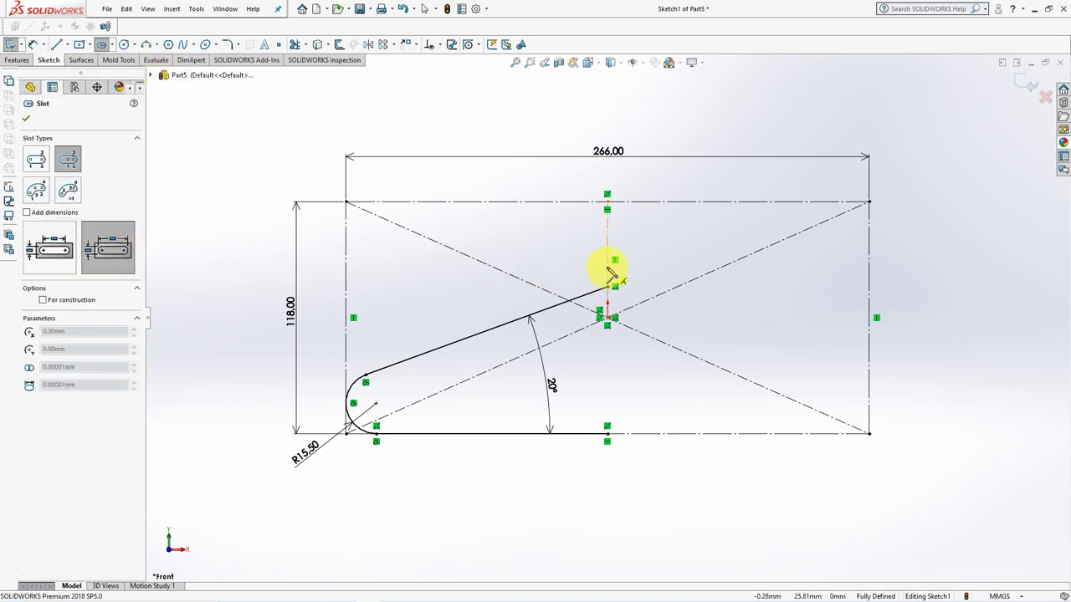
pyautogui.click(645, 232)
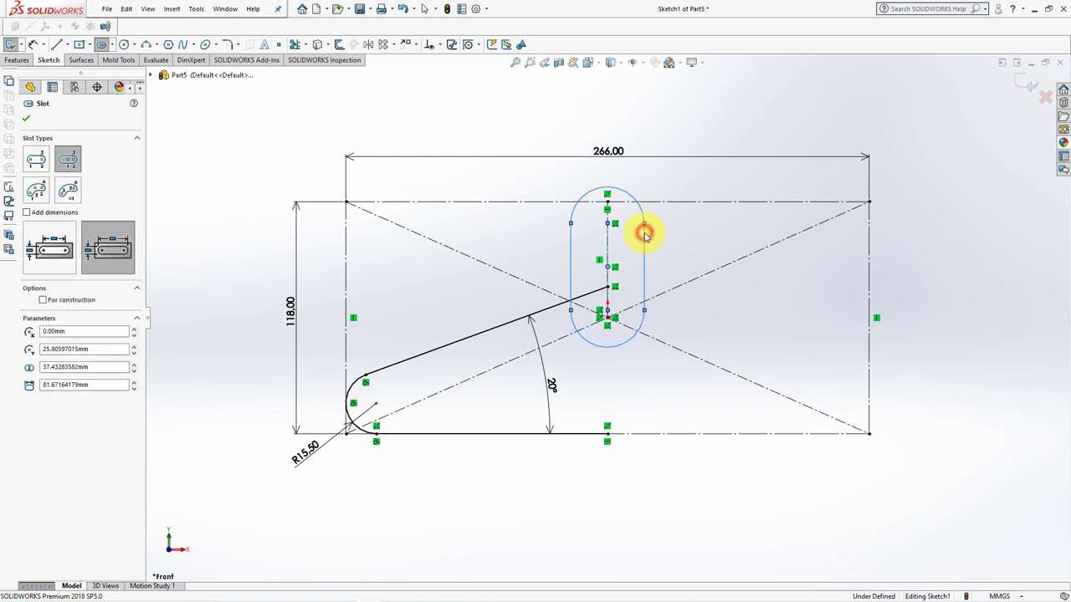
pyautogui.click(26, 118)
pyautogui.click(200, 158)
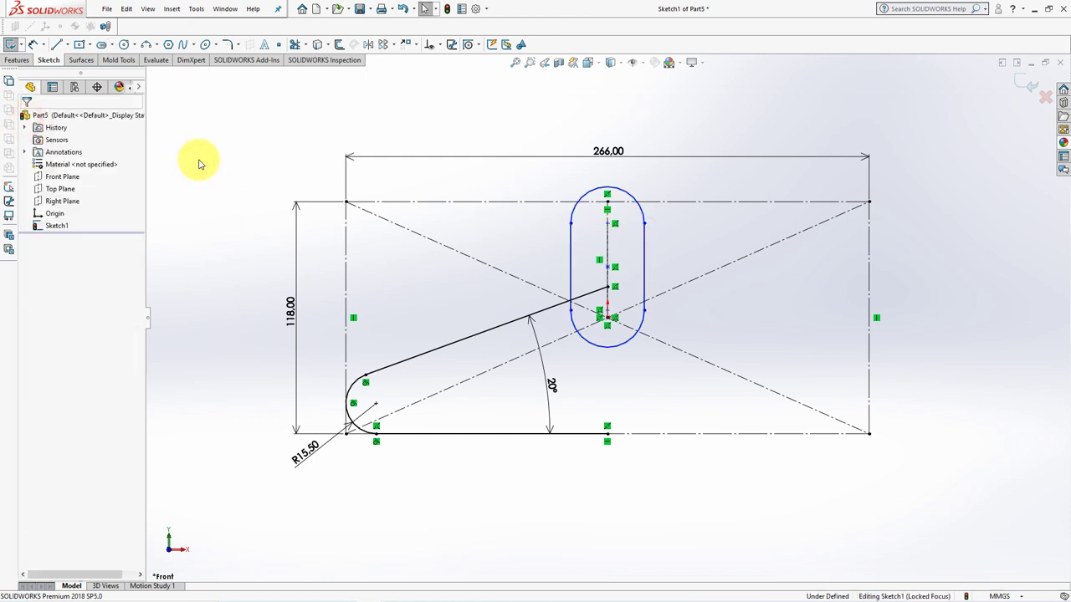
# - Make the slot's lower arc tangent to the angled line
pyautogui.click(440, 46)
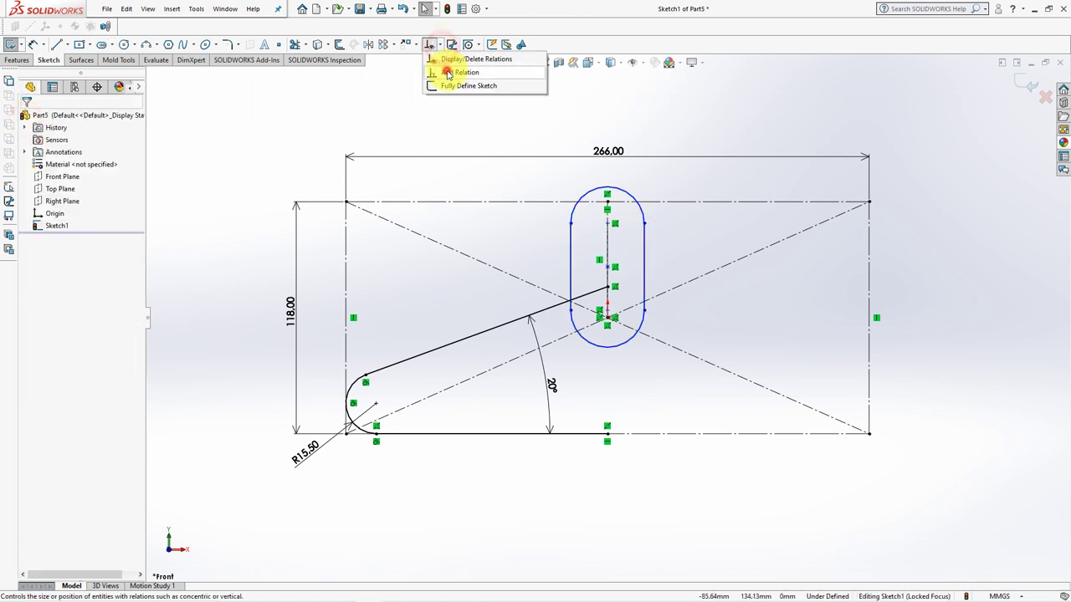
pyautogui.click(443, 68)
pyautogui.click(622, 189)
pyautogui.click(623, 202)
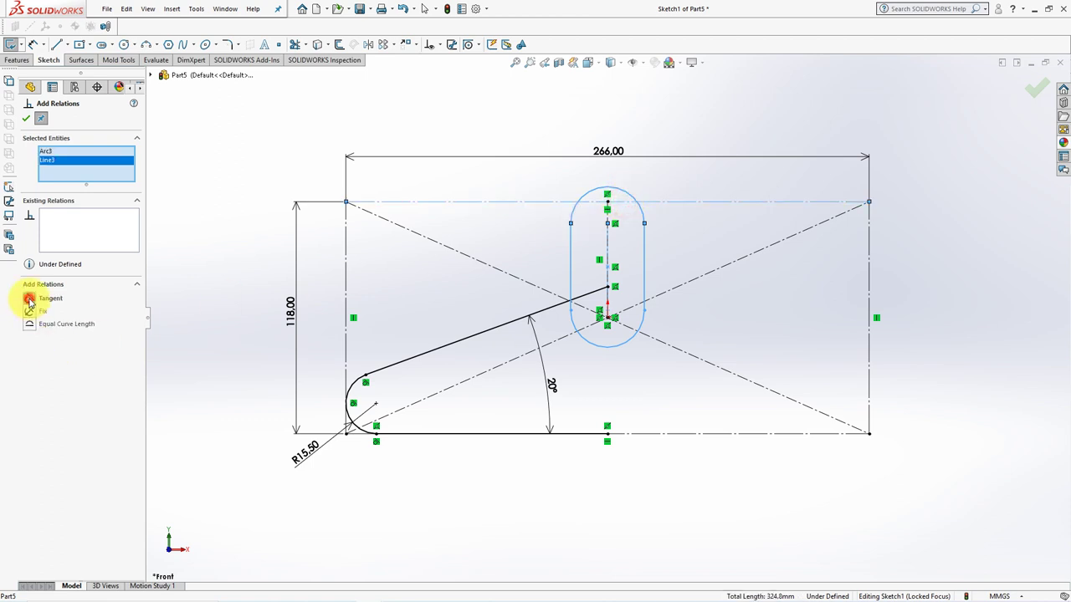
pyautogui.click(29, 298)
pyautogui.click(25, 118)
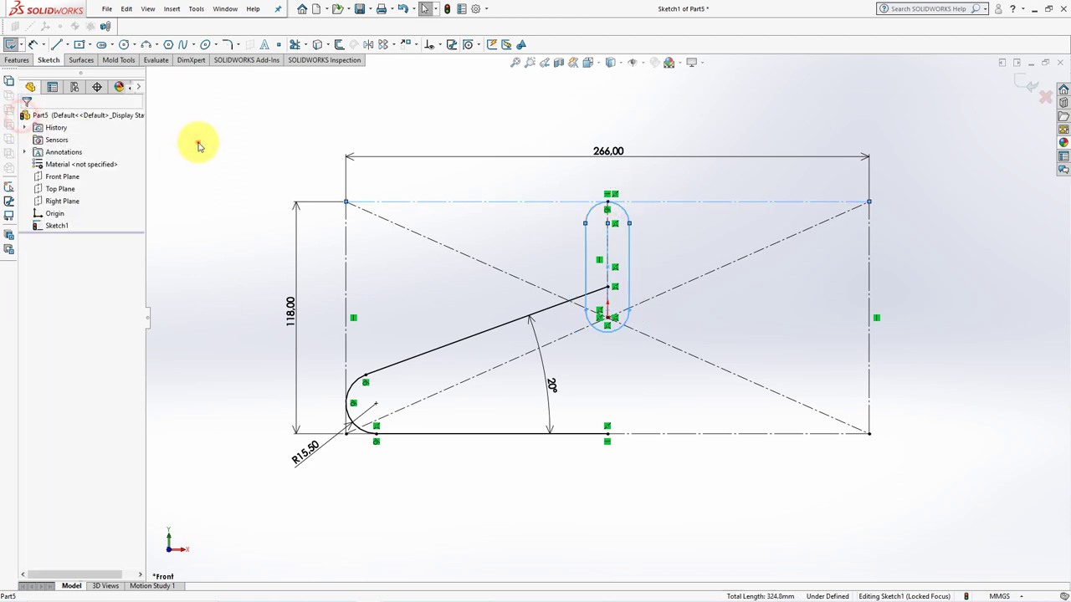
# - Dimension the slot 46 mm wide and 71 mm from the top edge
pyautogui.click(33, 44)
pyautogui.click(587, 254)
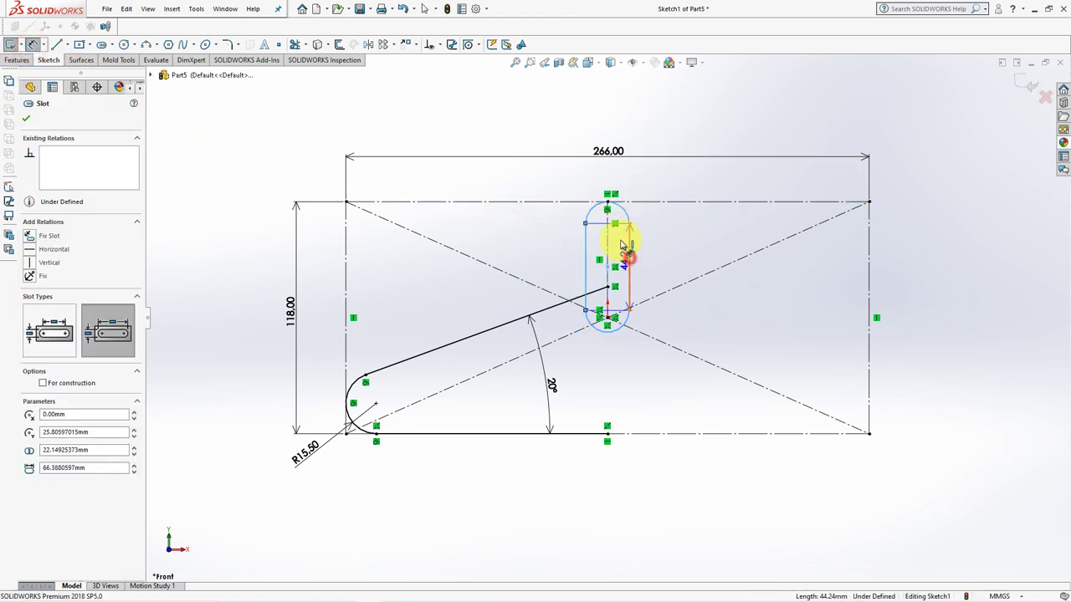
pyautogui.click(609, 175)
pyautogui.write('46')
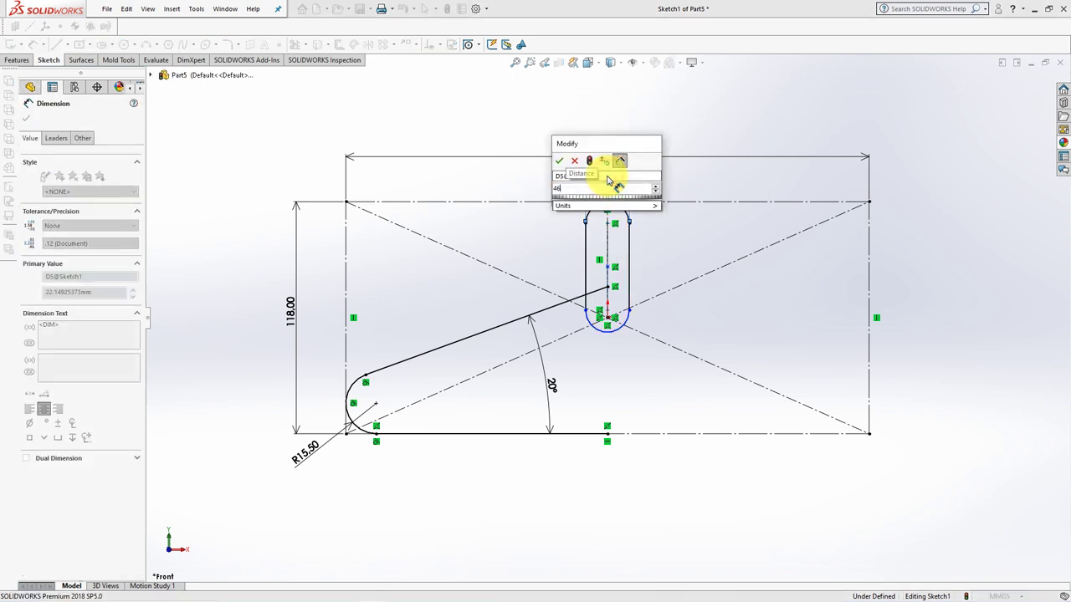
pyautogui.click(561, 161)
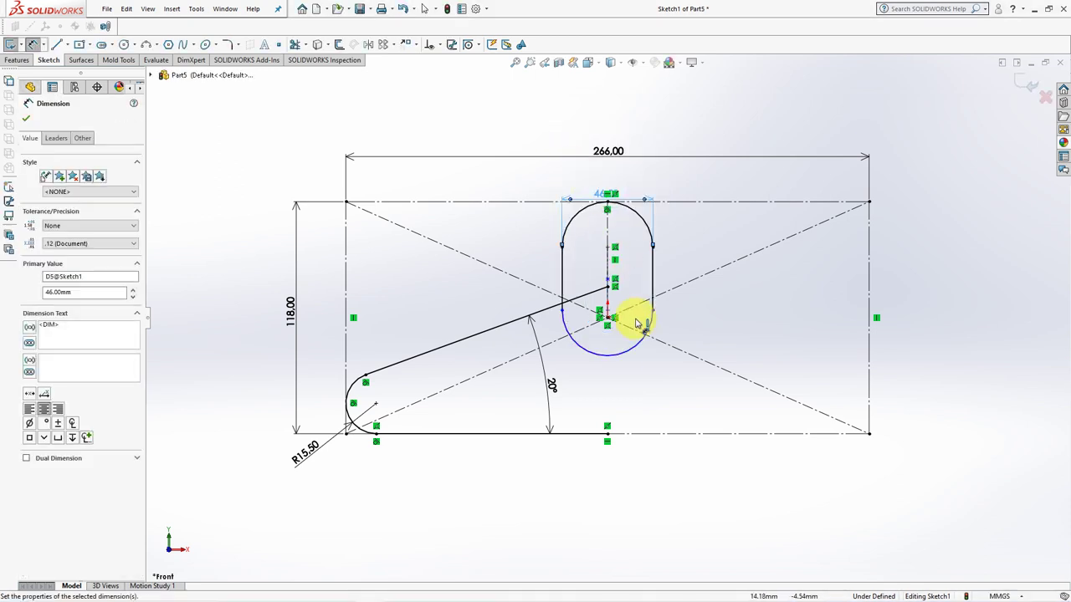
pyautogui.click(608, 359)
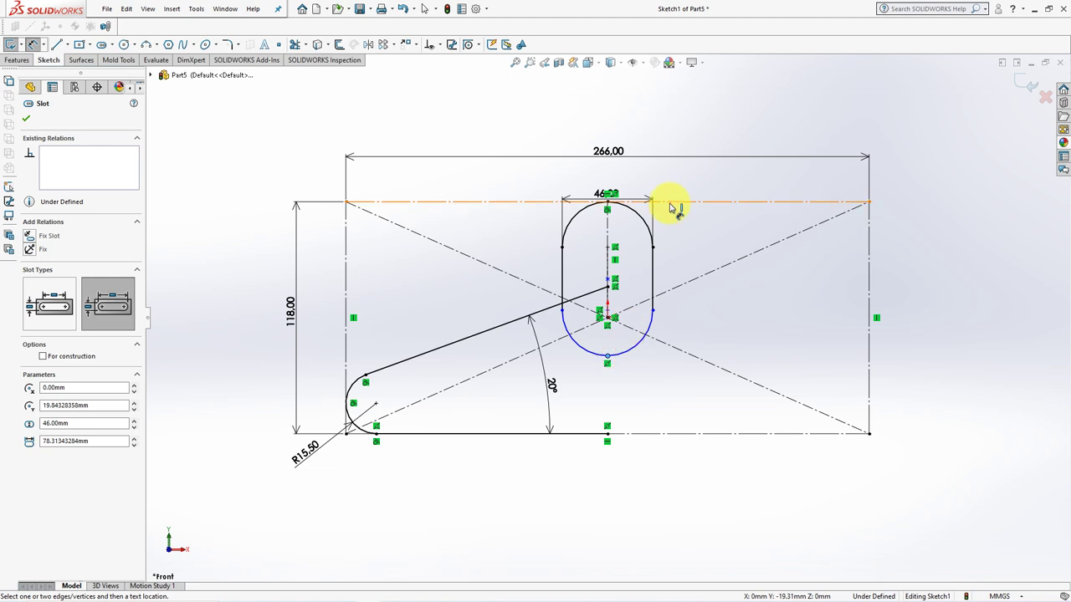
pyautogui.click(669, 204)
pyautogui.click(688, 253)
pyautogui.write('71')
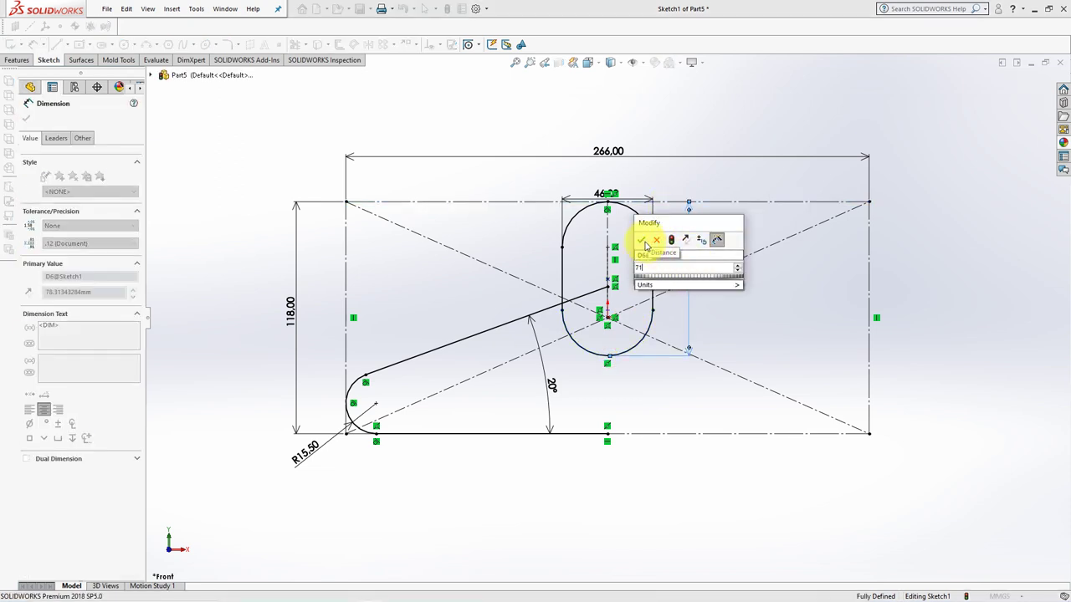
pyautogui.click(642, 242)
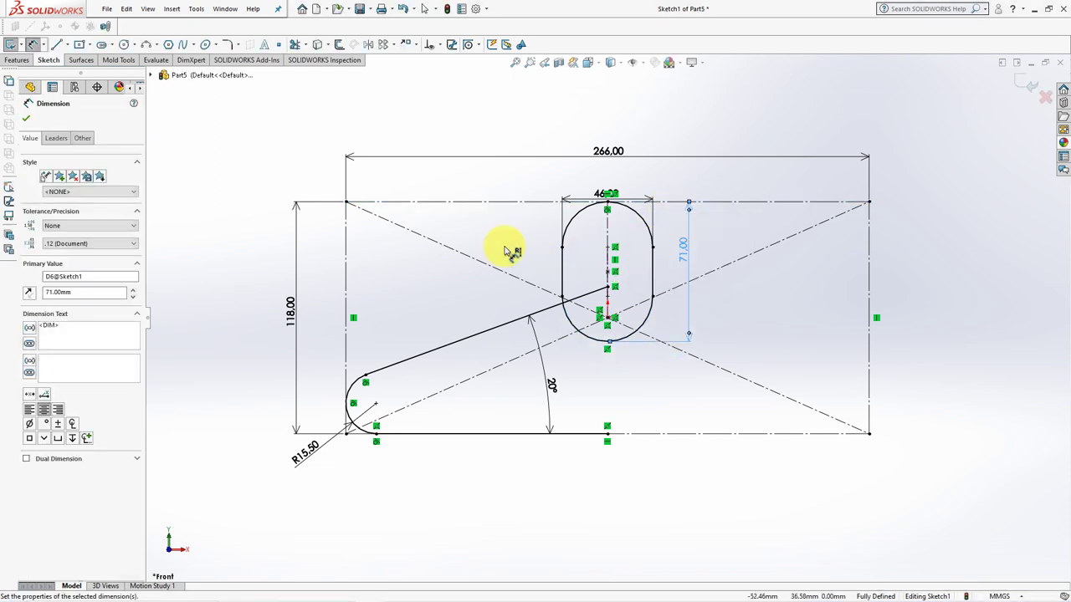
pyautogui.press('Escape')
pyautogui.click(124, 44)
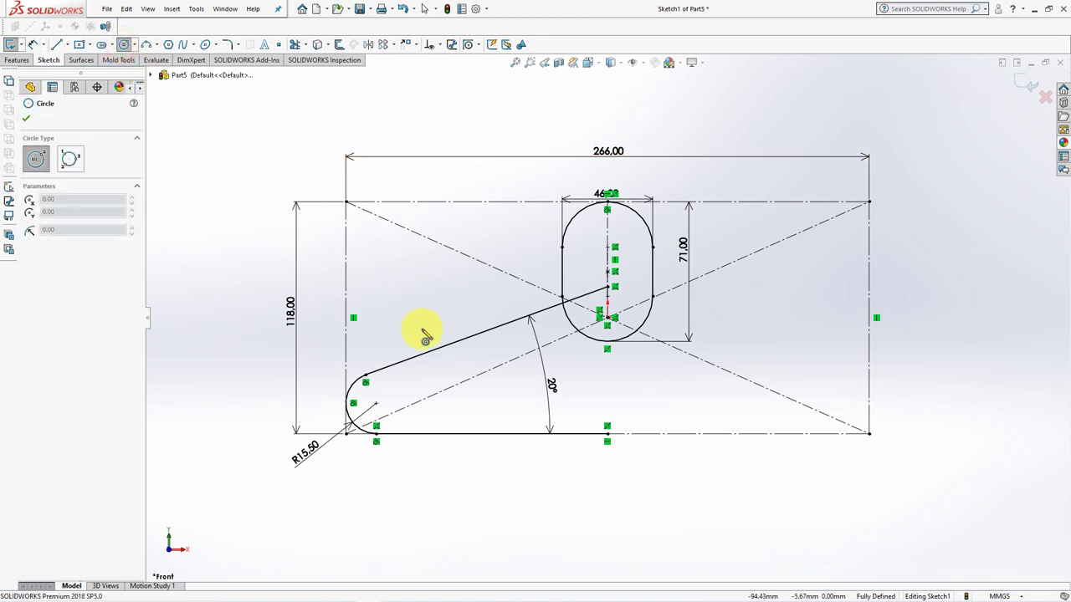
# - Draw a circle left of the slot, its centre 10 mm from the angled line
pyautogui.click(423, 321)
pyautogui.click(444, 371)
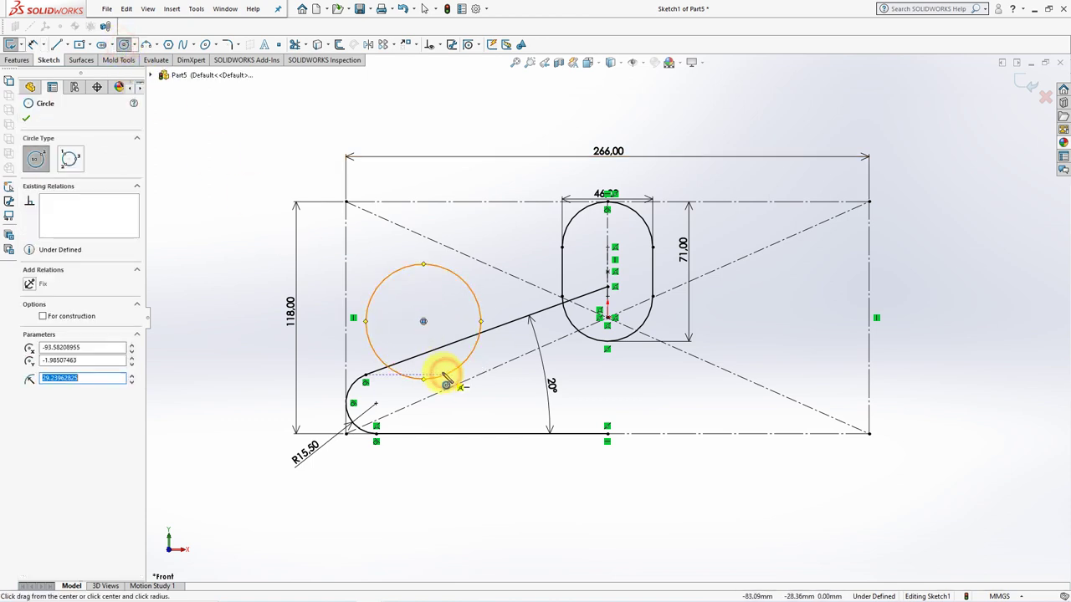
pyautogui.click(10, 44)
pyautogui.click(424, 323)
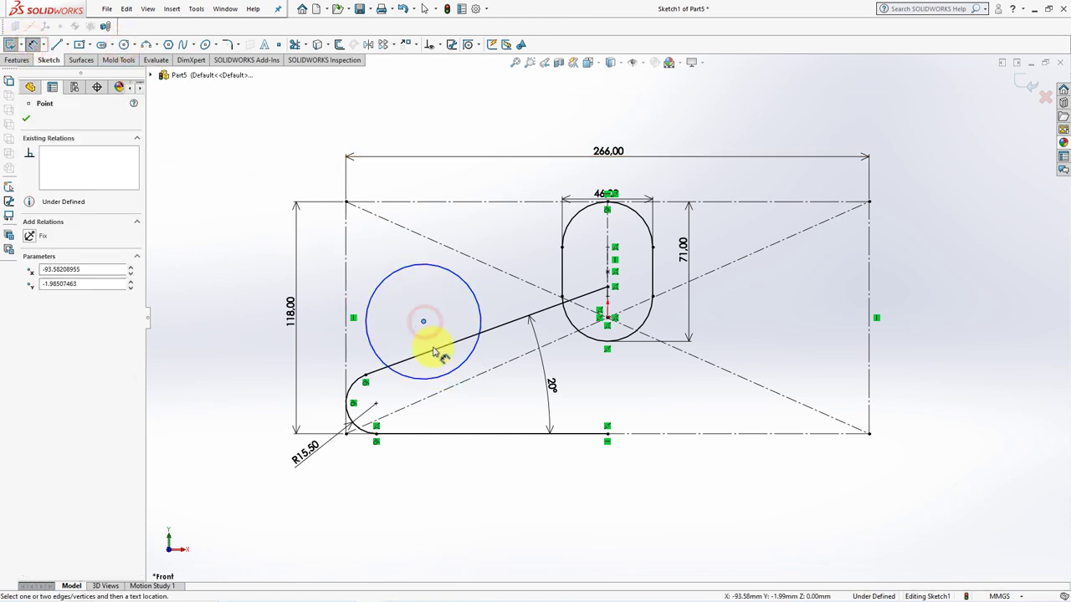
pyautogui.click(431, 353)
pyautogui.click(411, 343)
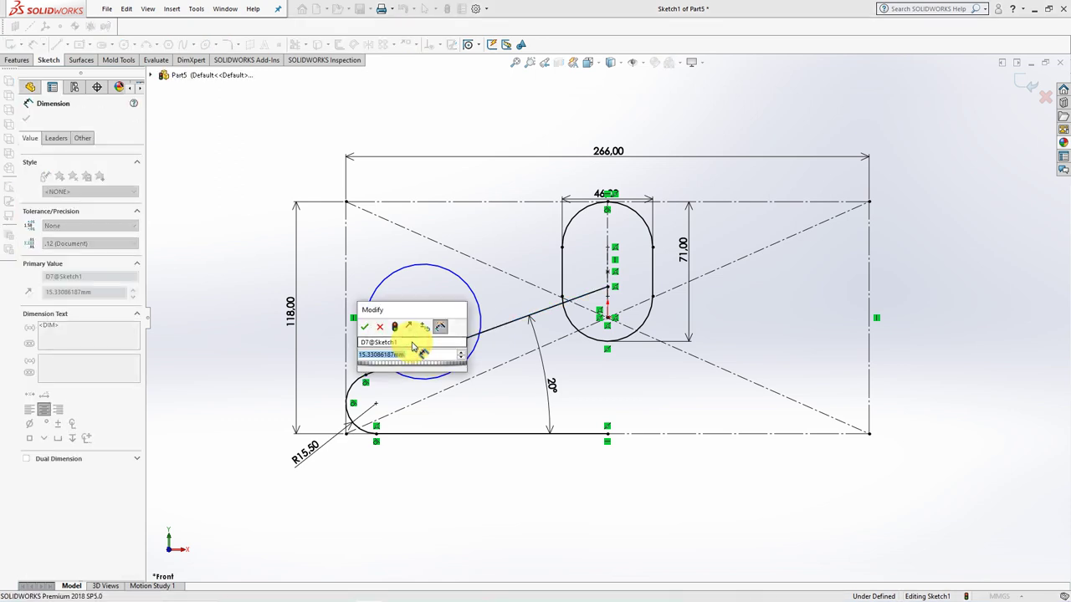
pyautogui.write('10')
pyautogui.click(363, 326)
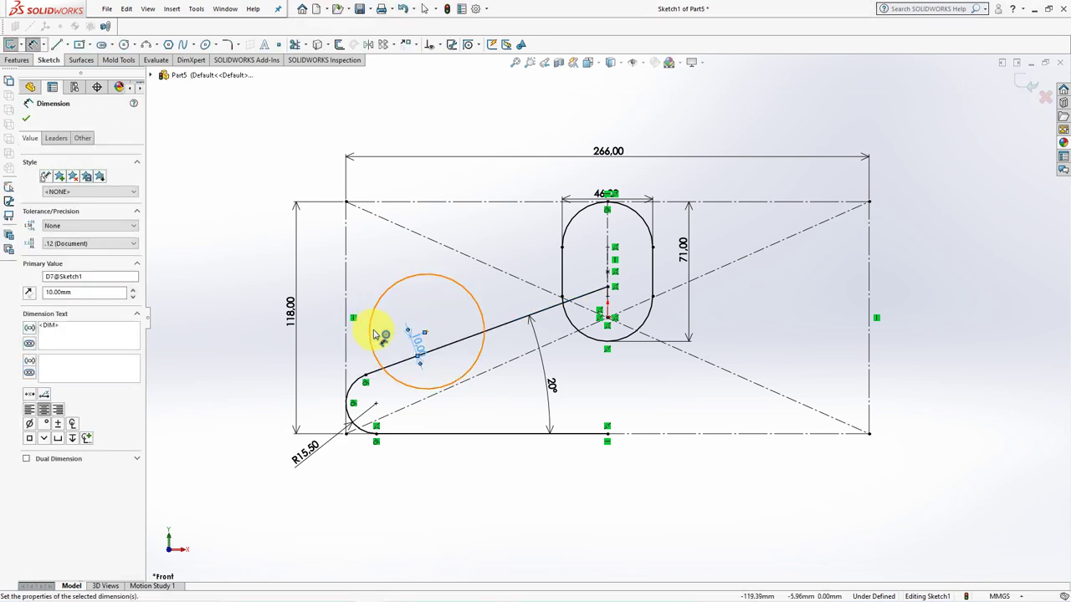
# - Place the circle 51.50 mm from the left edge and give it a 56.50 mm diameter
pyautogui.click(427, 335)
pyautogui.click(346, 345)
pyautogui.click(365, 256)
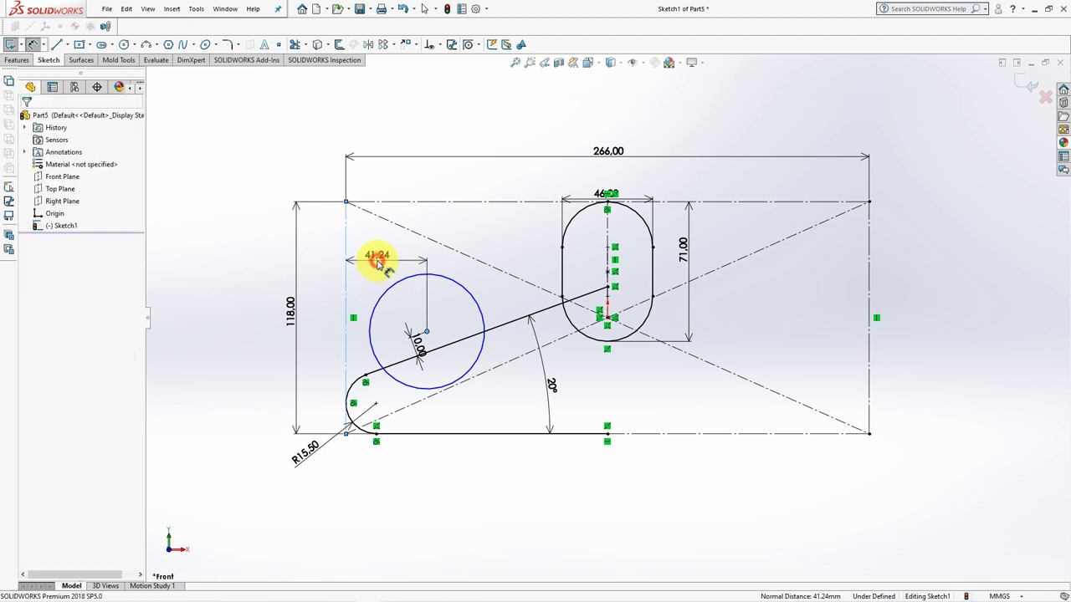
pyautogui.write('51.5')
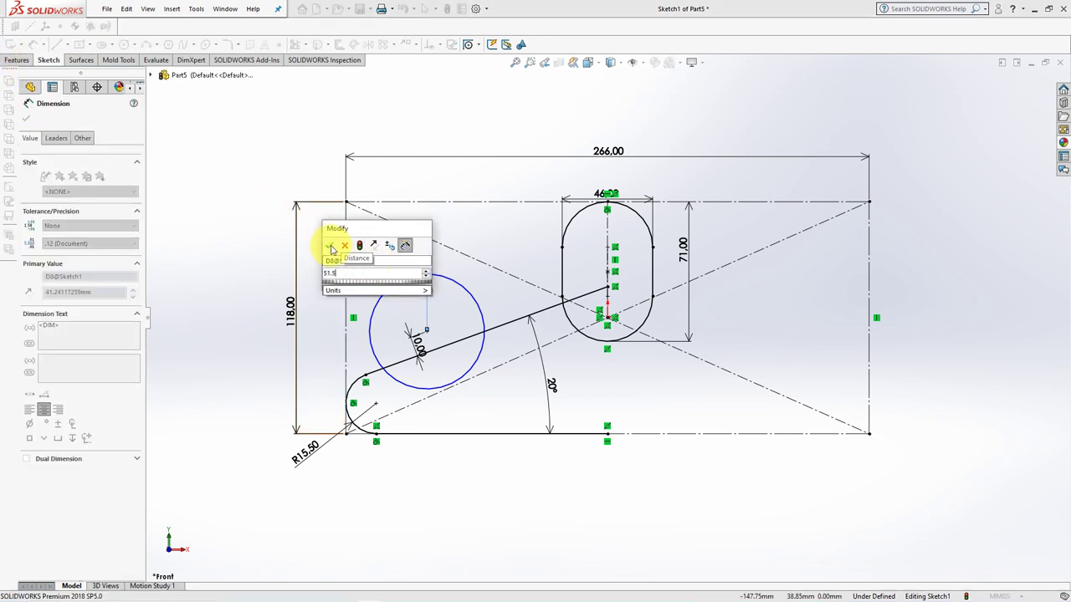
pyautogui.click(329, 245)
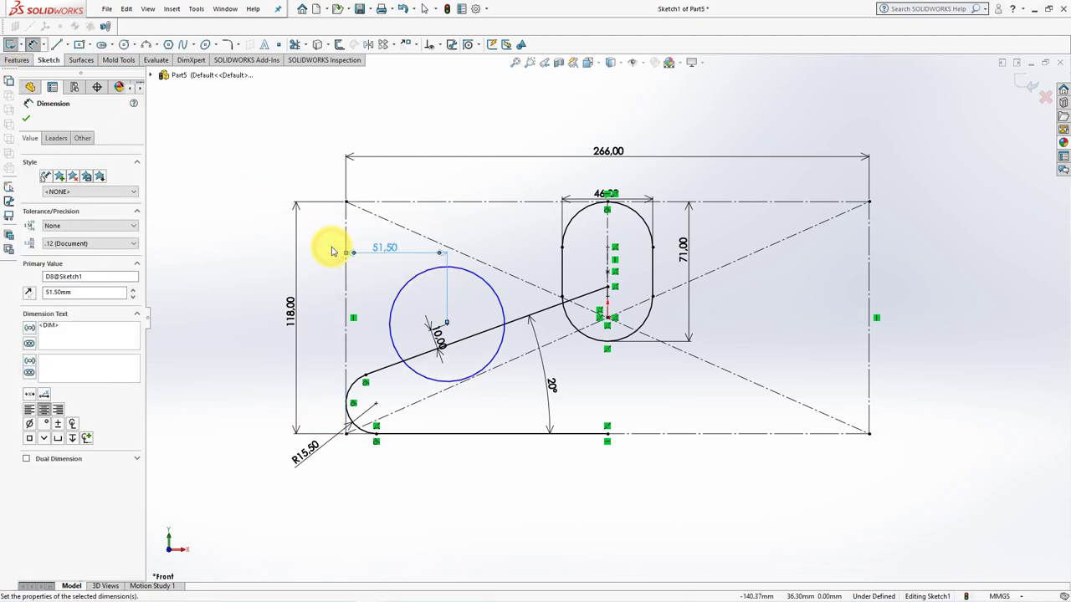
pyautogui.click(470, 276)
pyautogui.click(455, 228)
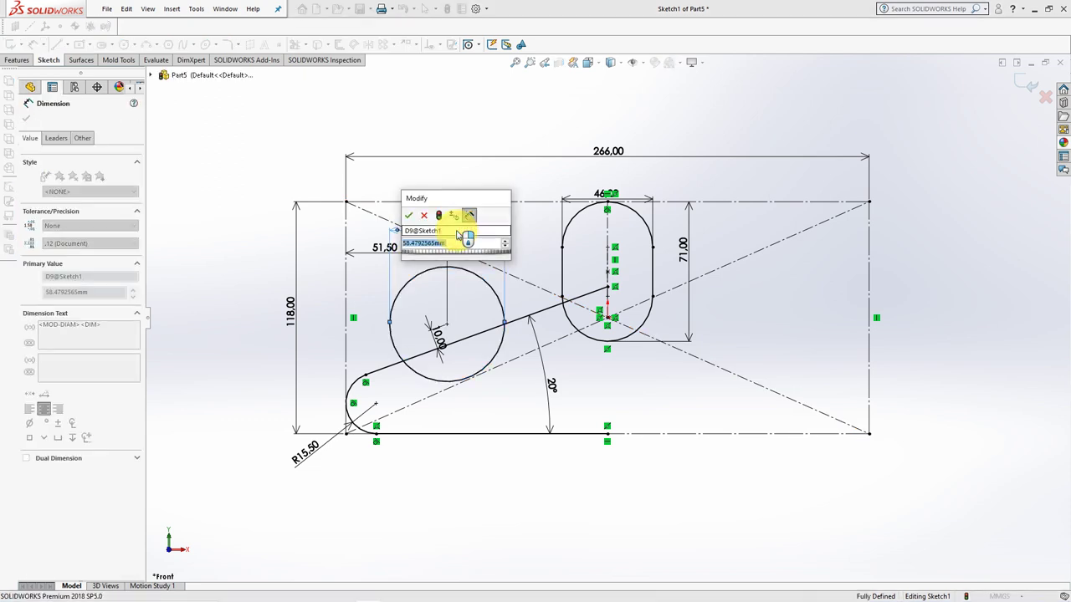
pyautogui.write('58.5')
pyautogui.click(408, 215)
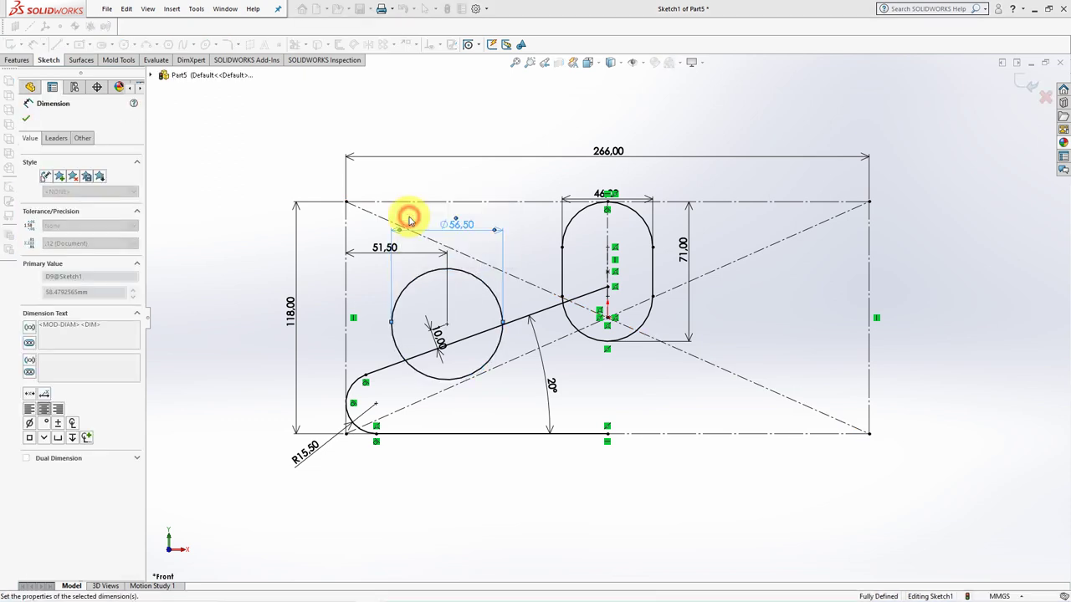
pyautogui.click(242, 232)
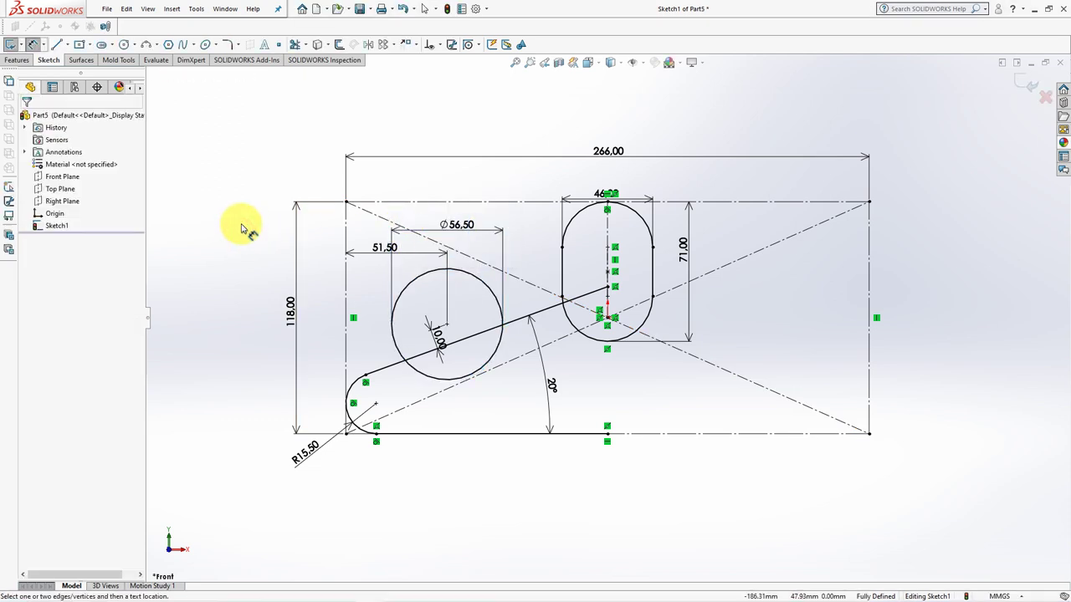
# - Mirror the circle, angled line, end arc and bottom line about the vertical centreline
pyautogui.click(369, 44)
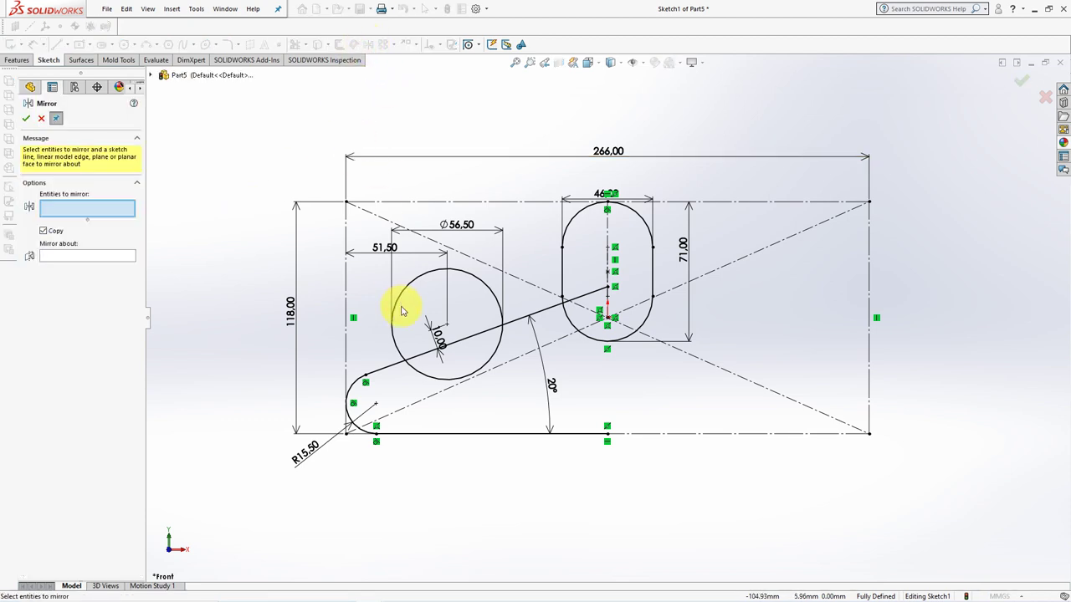
pyautogui.click(400, 299)
pyautogui.click(389, 372)
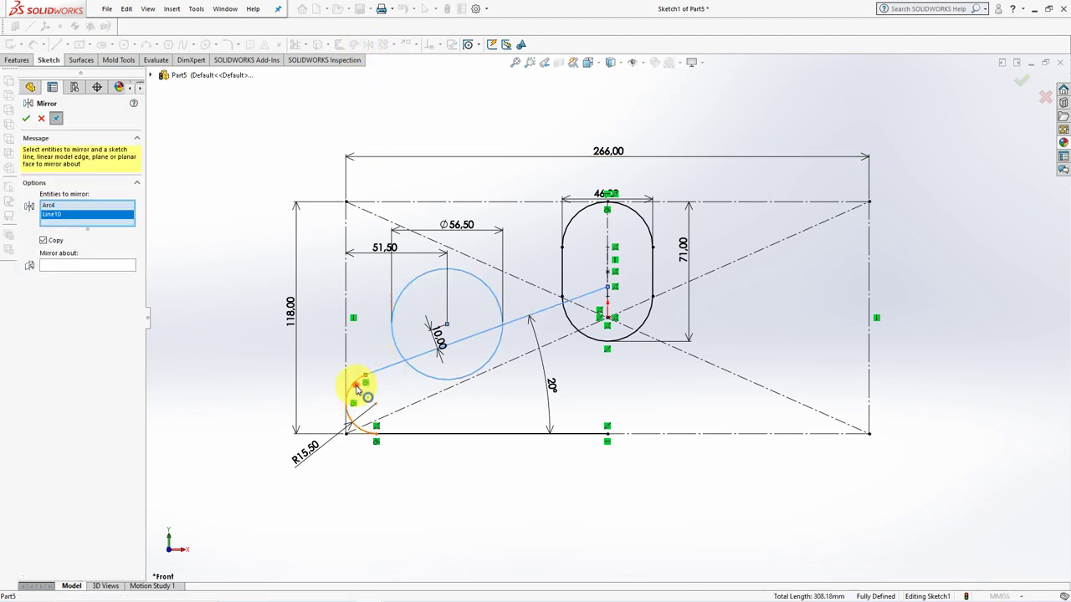
pyautogui.click(356, 387)
pyautogui.click(421, 433)
pyautogui.click(101, 282)
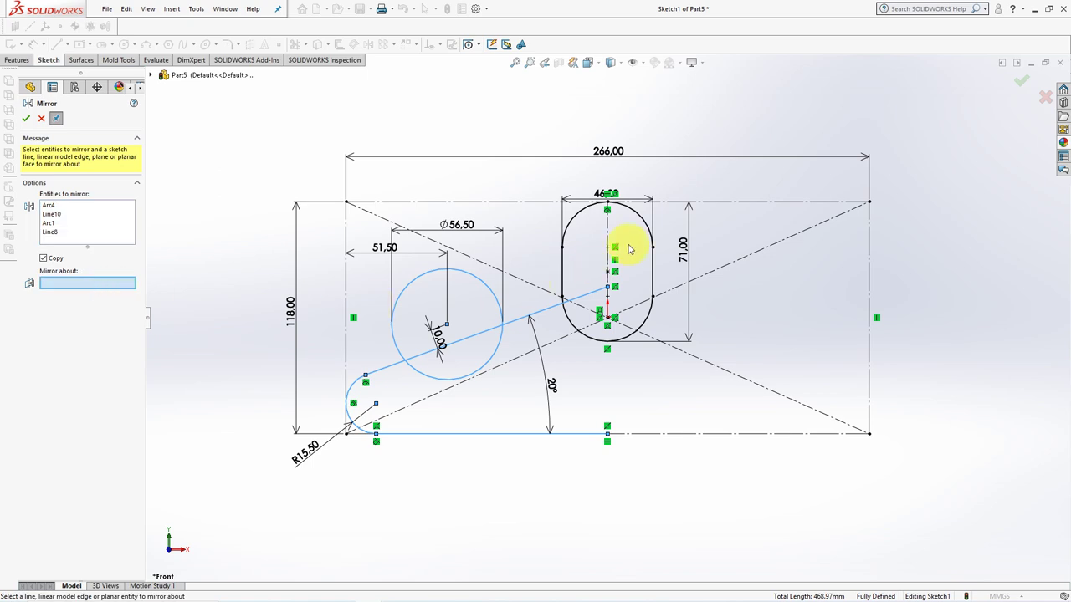
pyautogui.click(608, 235)
pyautogui.rightClick(611, 236)
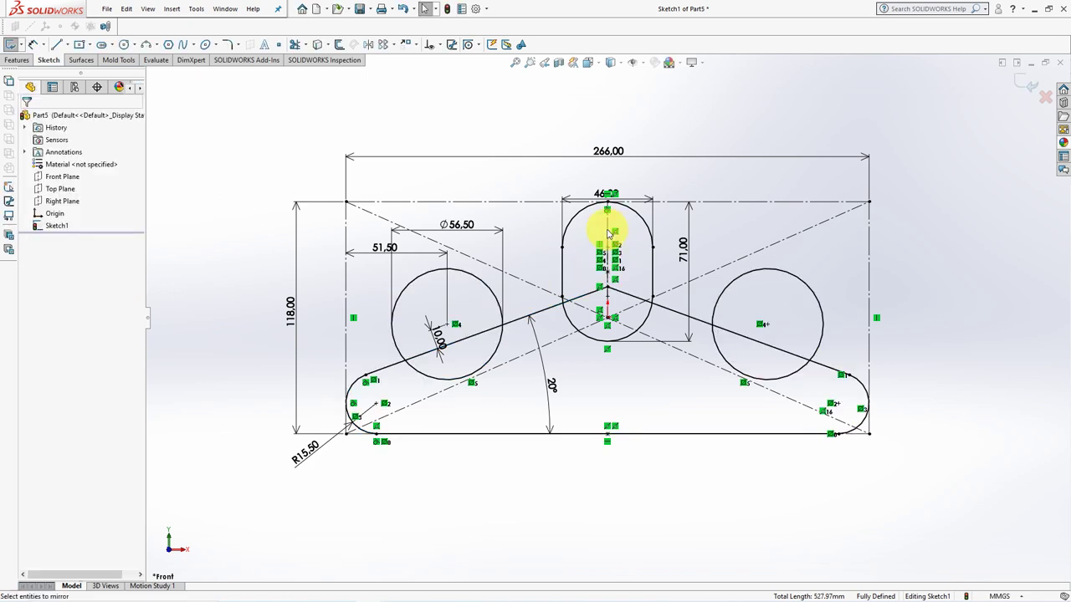
pyautogui.click(339, 44)
pyautogui.write('7.3')
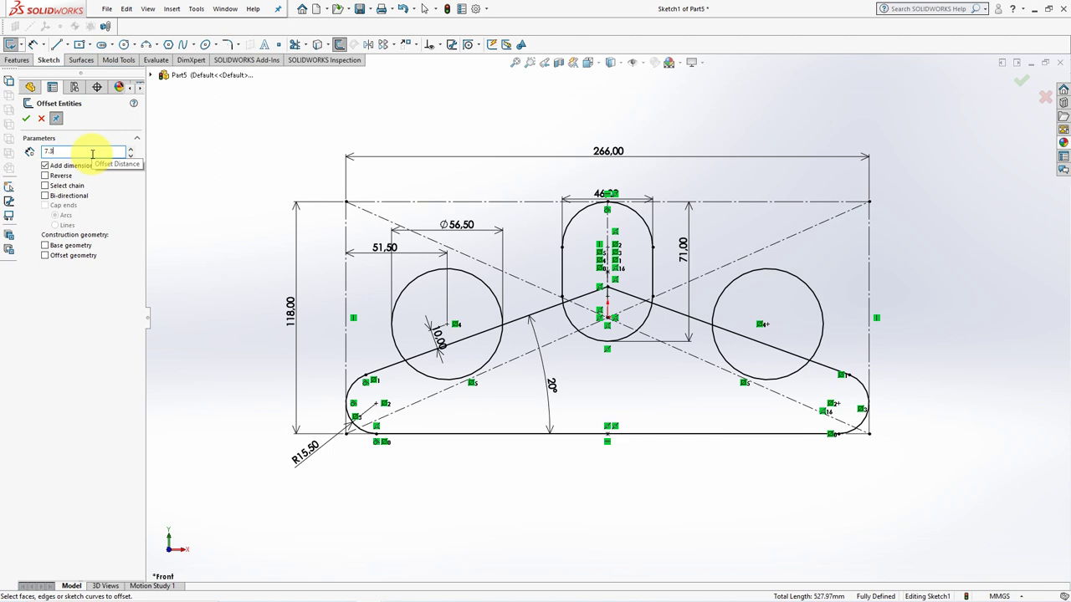
# - Offset the left and right circles inward by 7.30 mm
pyautogui.press('Return')
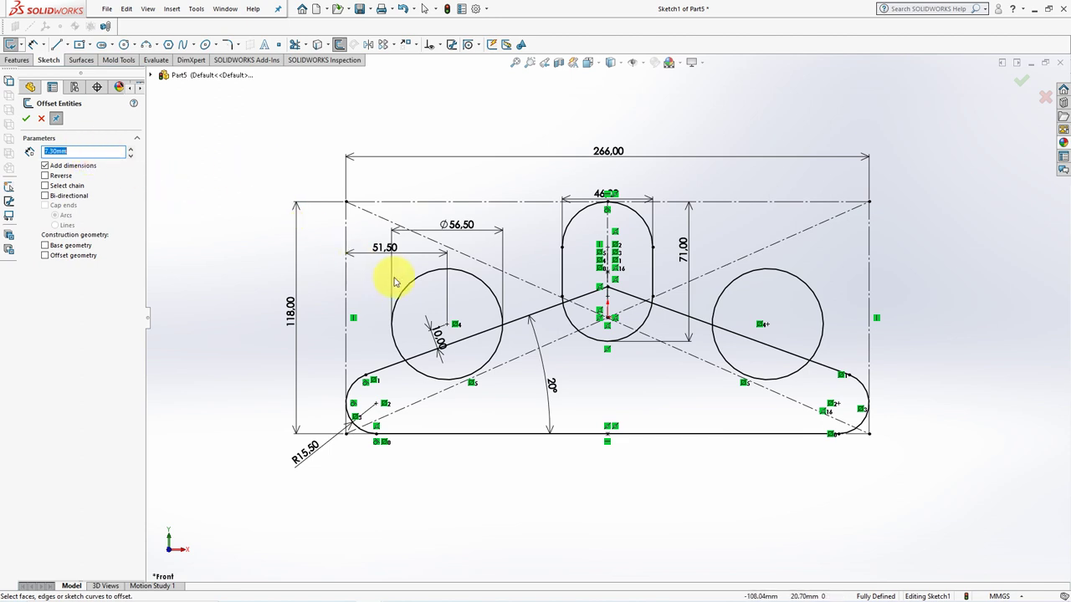
pyautogui.click(413, 283)
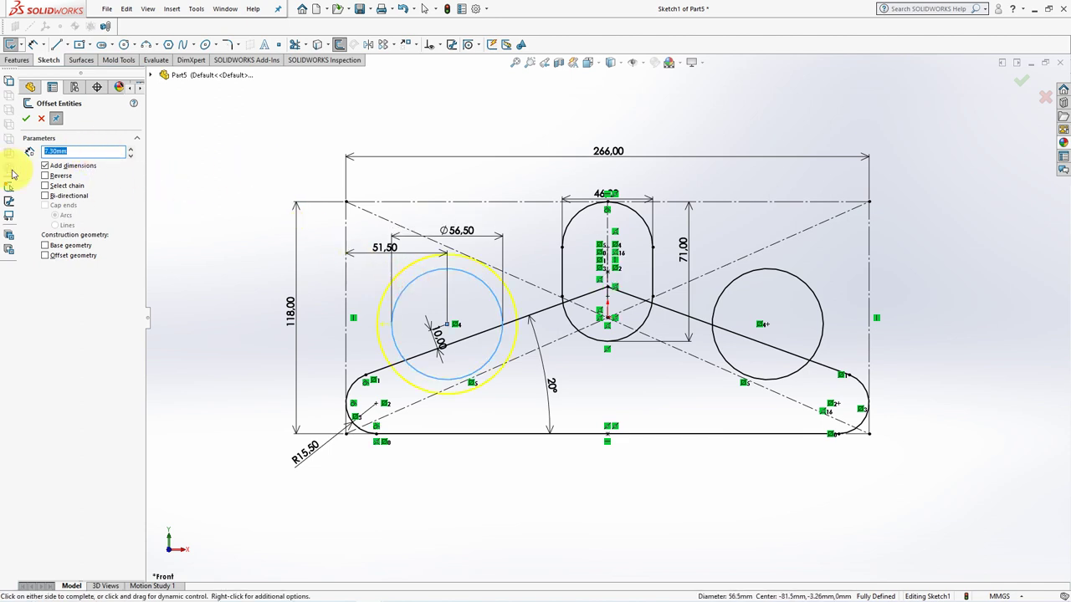
pyautogui.click(28, 119)
pyautogui.click(790, 278)
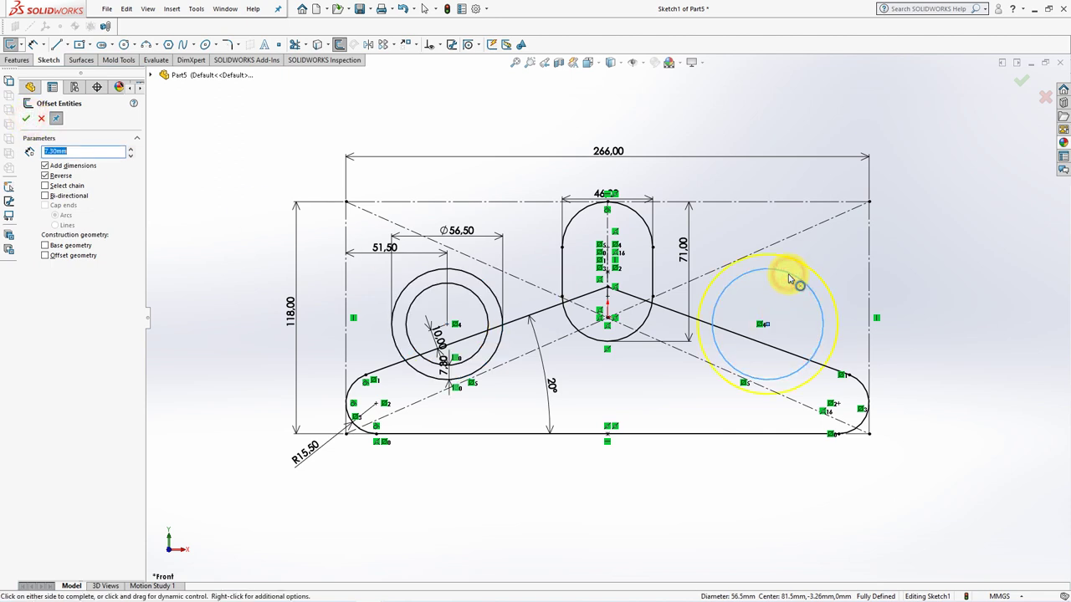
pyautogui.click(28, 119)
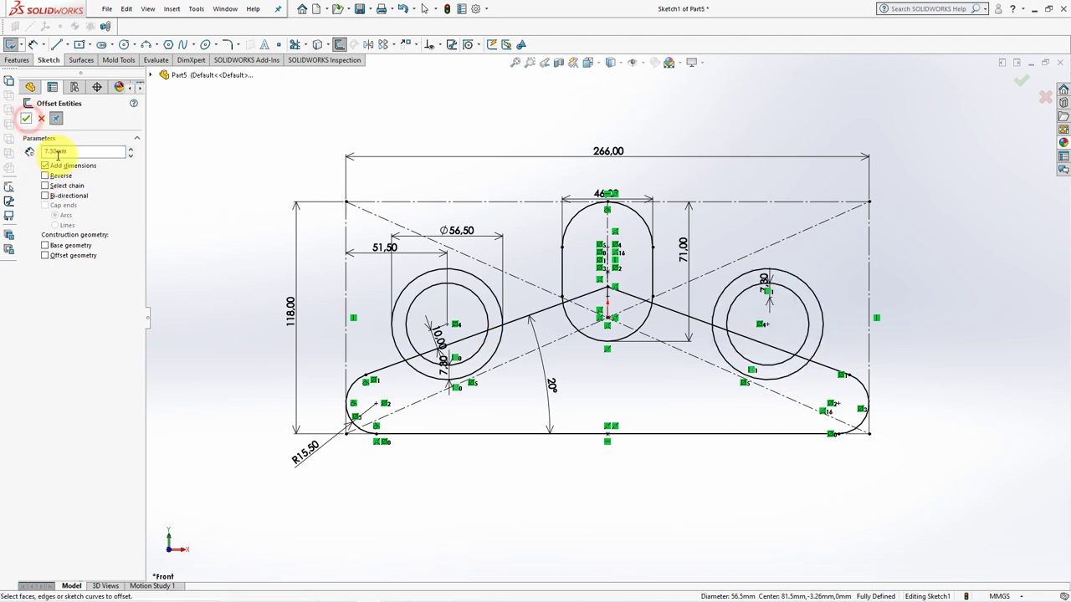
# - Offset the hanger bar outline and the slot inward by 7.30 mm
pyautogui.click(386, 376)
pyautogui.click(410, 434)
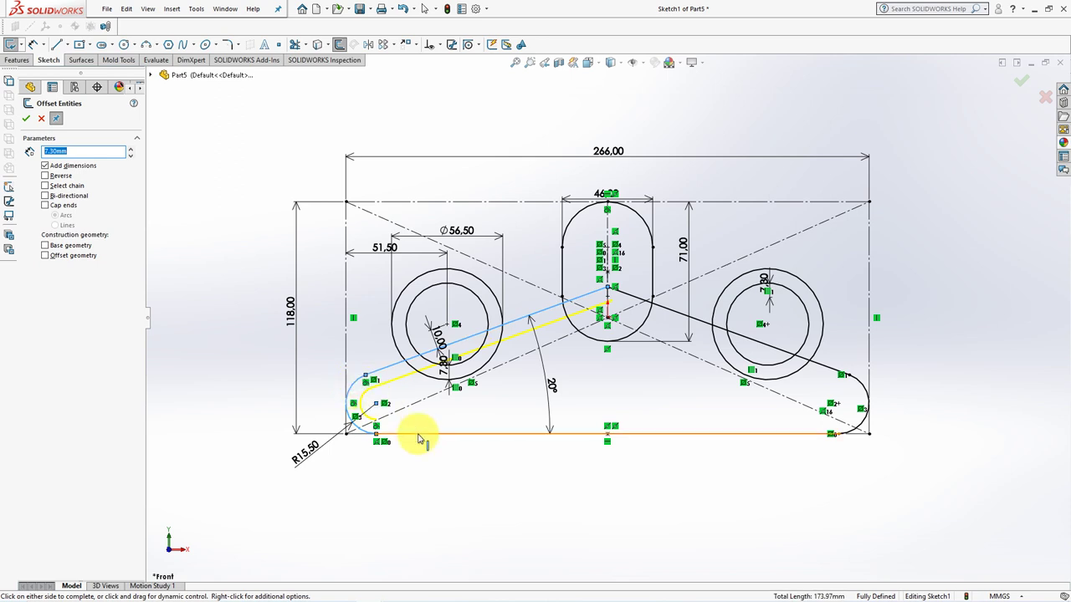
pyautogui.click(864, 393)
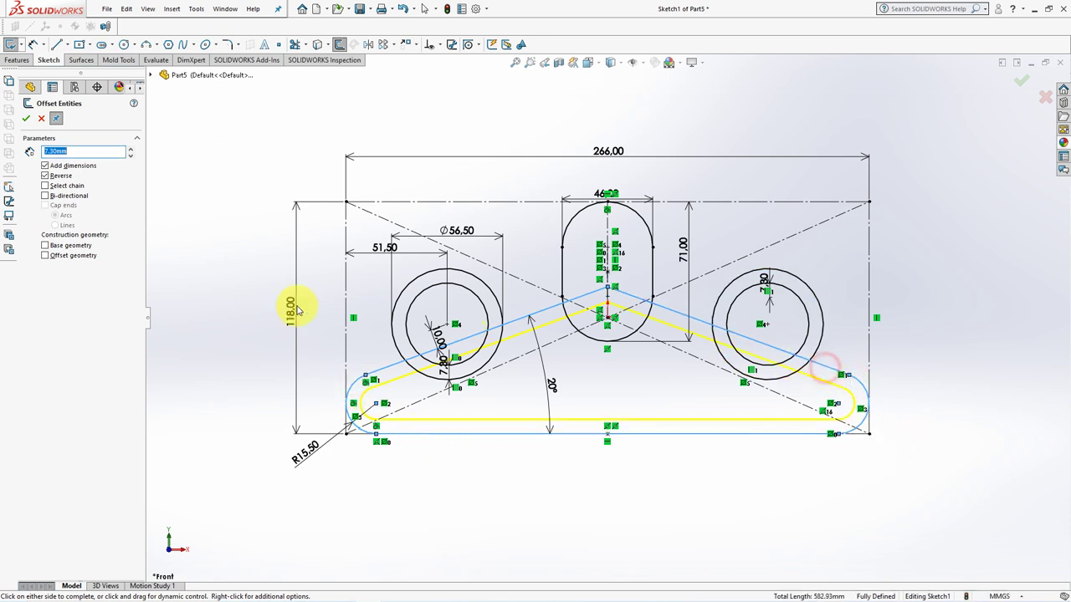
pyautogui.click(28, 119)
pyautogui.click(388, 261)
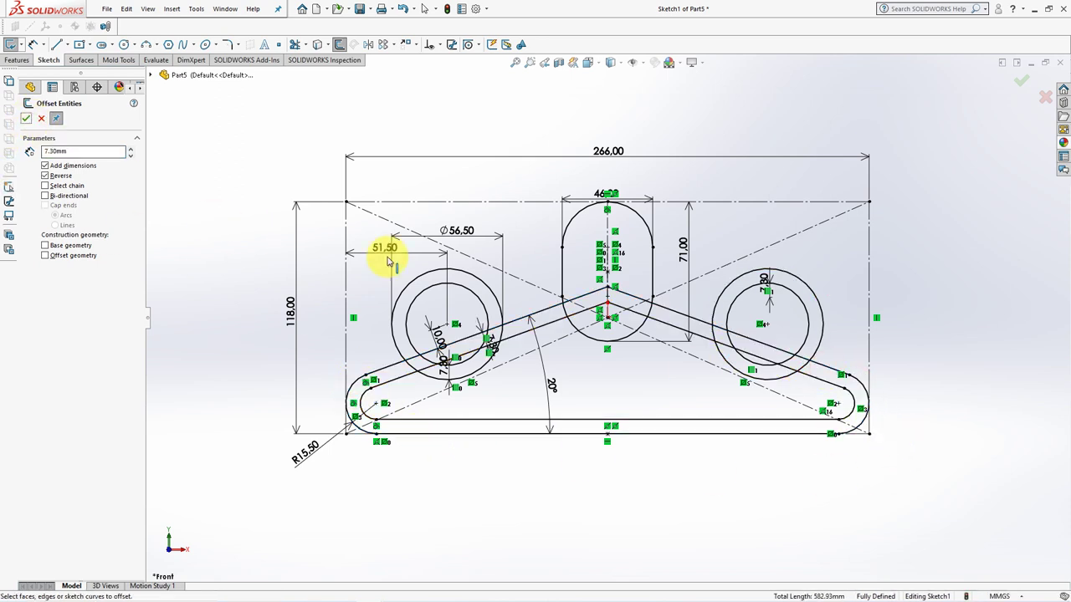
pyautogui.click(562, 266)
pyautogui.click(562, 266)
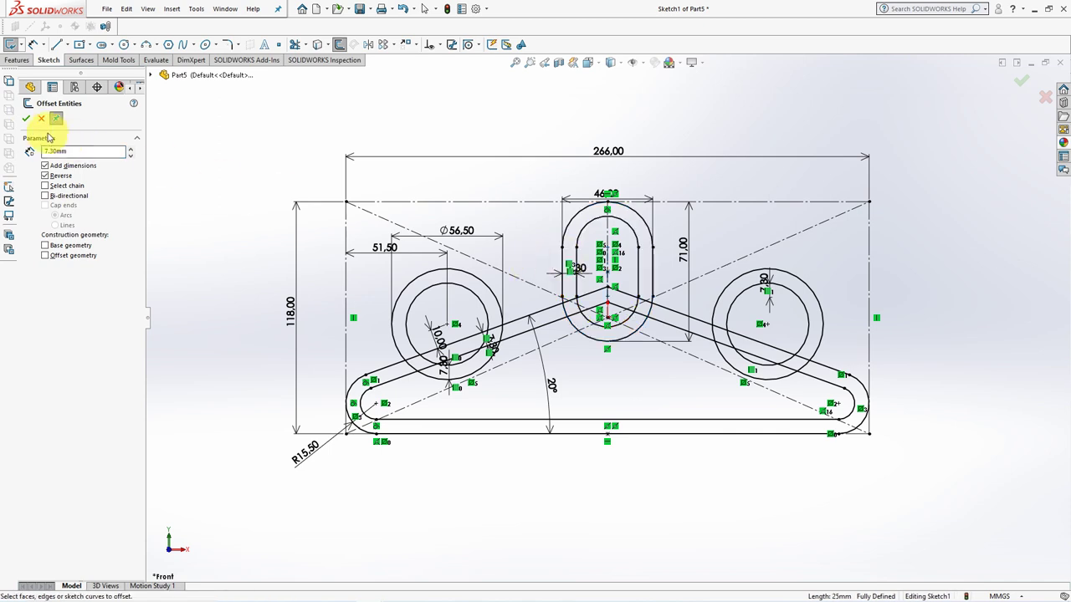
pyautogui.click(25, 120)
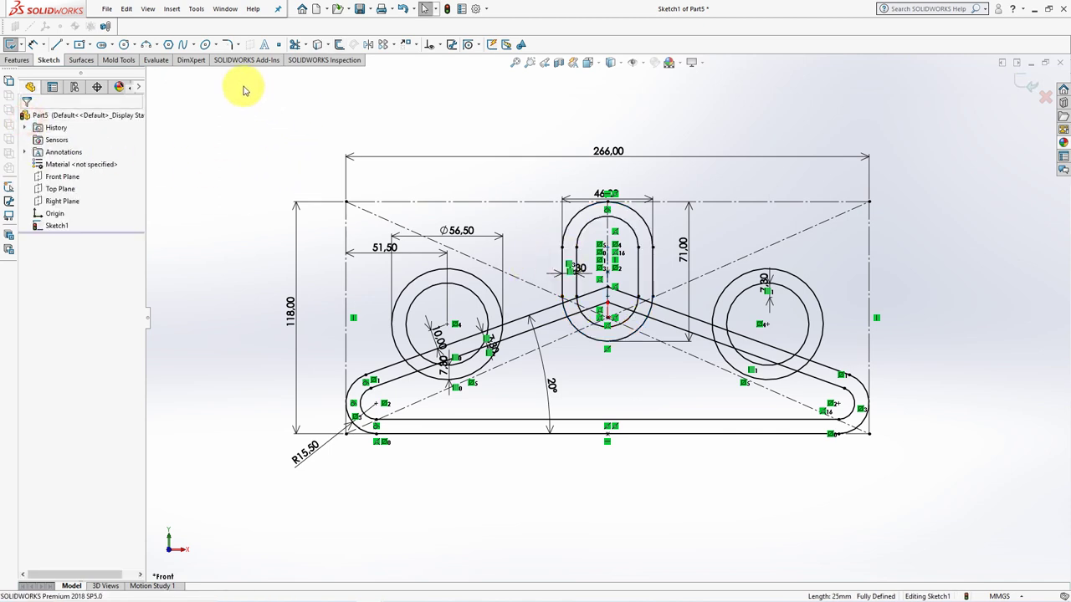
# - Draw a small 3-point arc joining the groove lines near the left circle
pyautogui.click(146, 47)
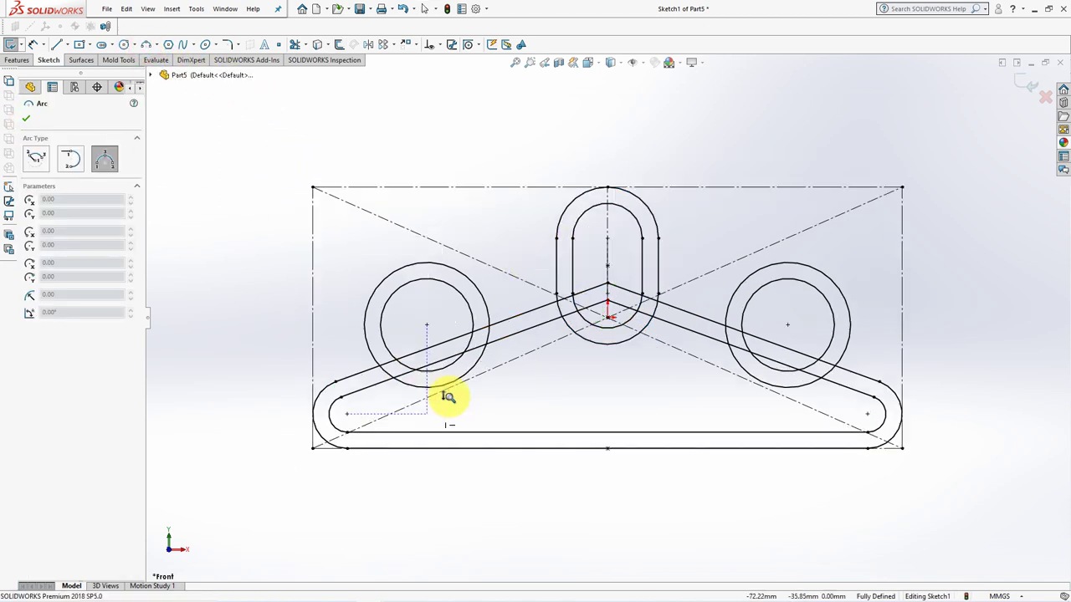
pyautogui.scroll(-3, 448, 393)
pyautogui.click(284, 380)
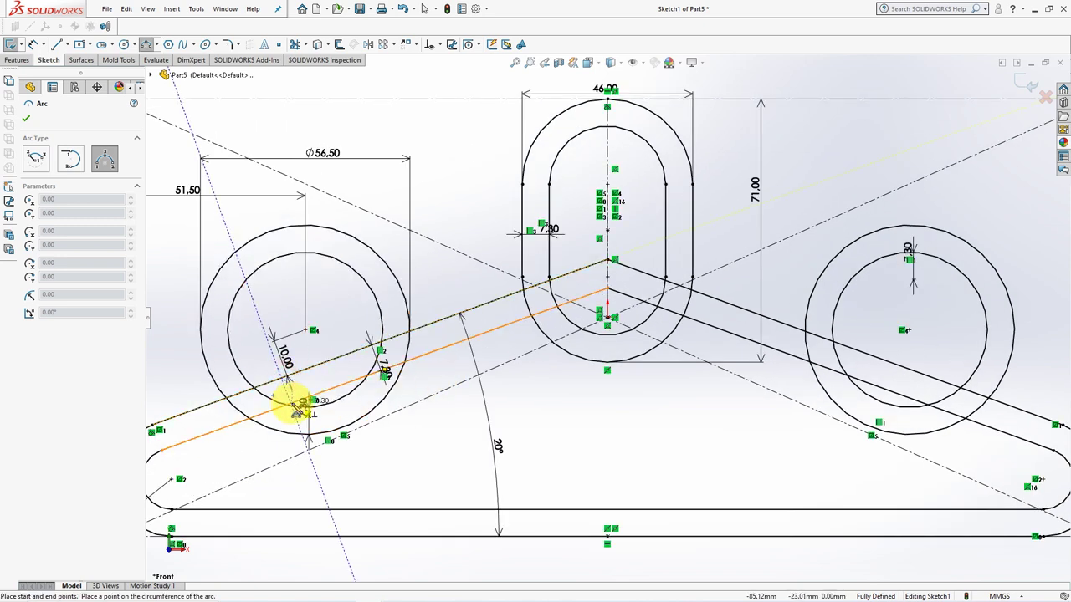
pyautogui.click(295, 409)
pyautogui.press('Return')
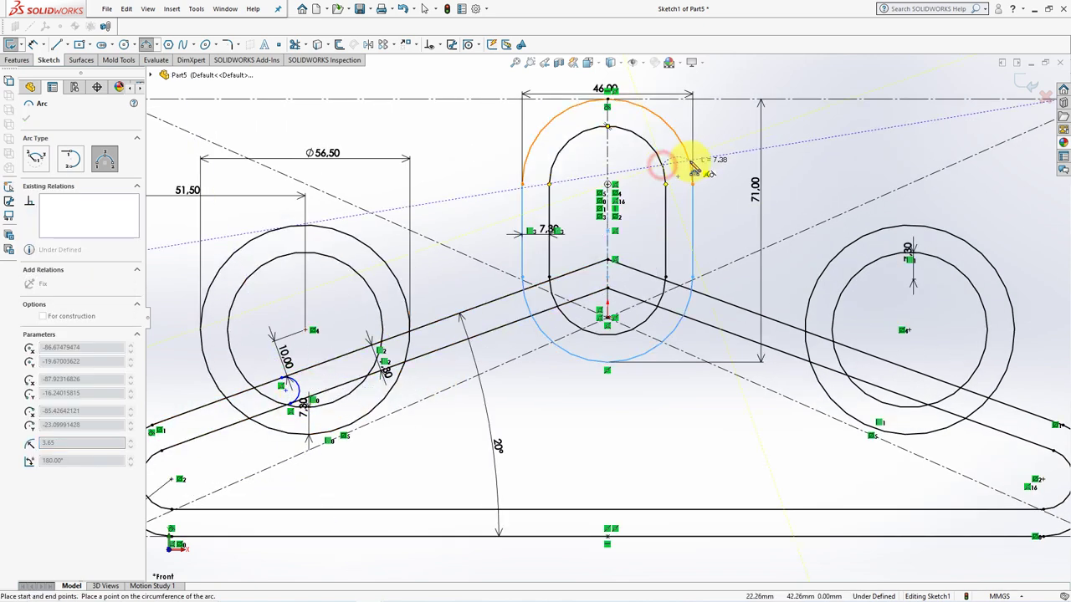
# - Make the small arc tangent to the inner slot arc and to the bar lines
pyautogui.click(437, 45)
pyautogui.click(445, 73)
pyautogui.click(682, 166)
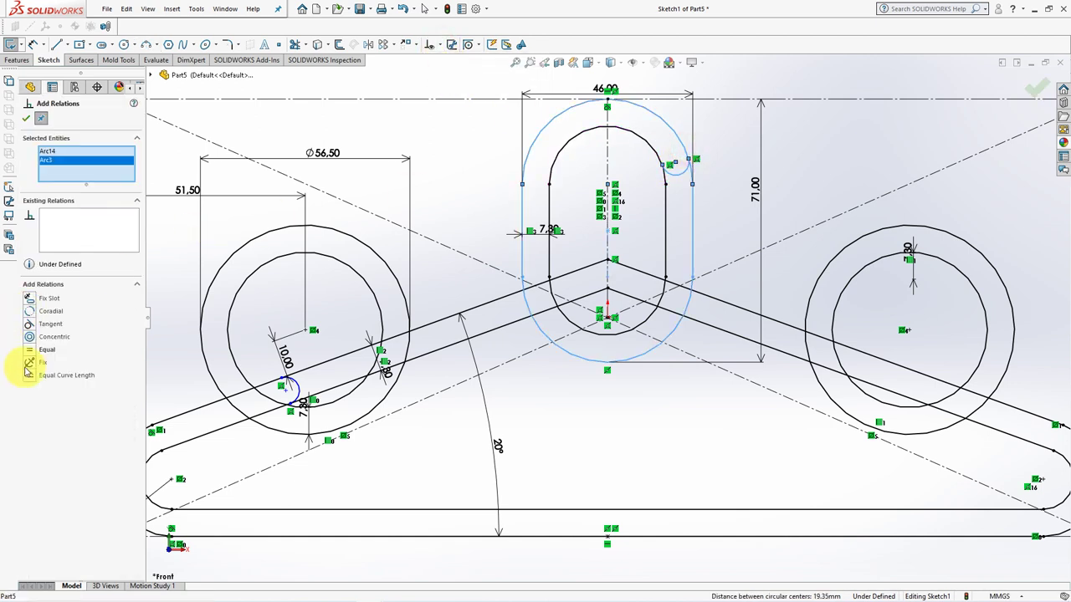
pyautogui.click(27, 328)
pyautogui.click(648, 144)
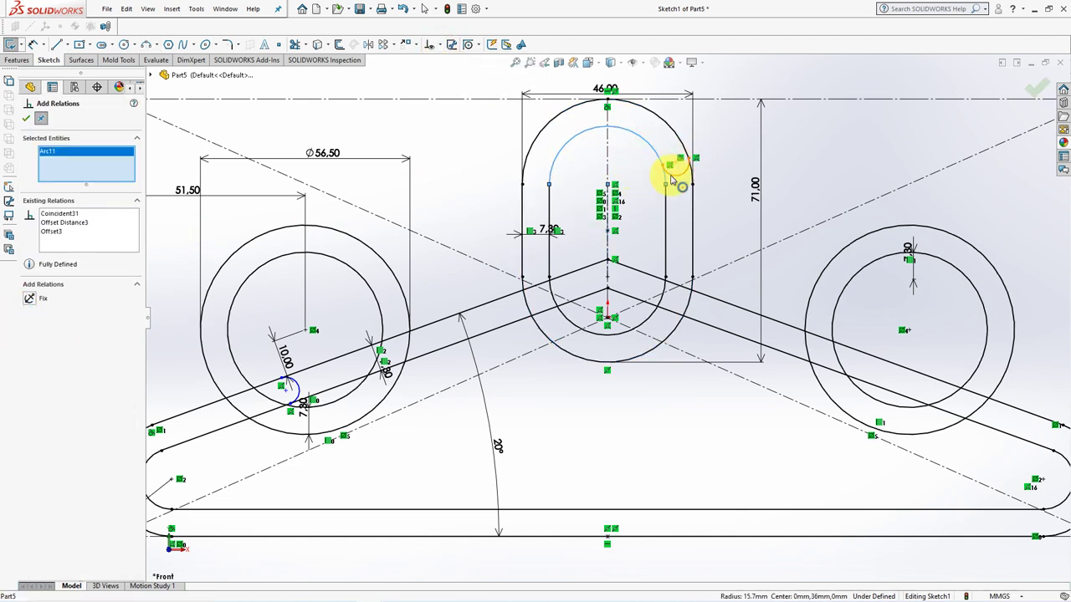
pyautogui.click(669, 171)
pyautogui.click(263, 378)
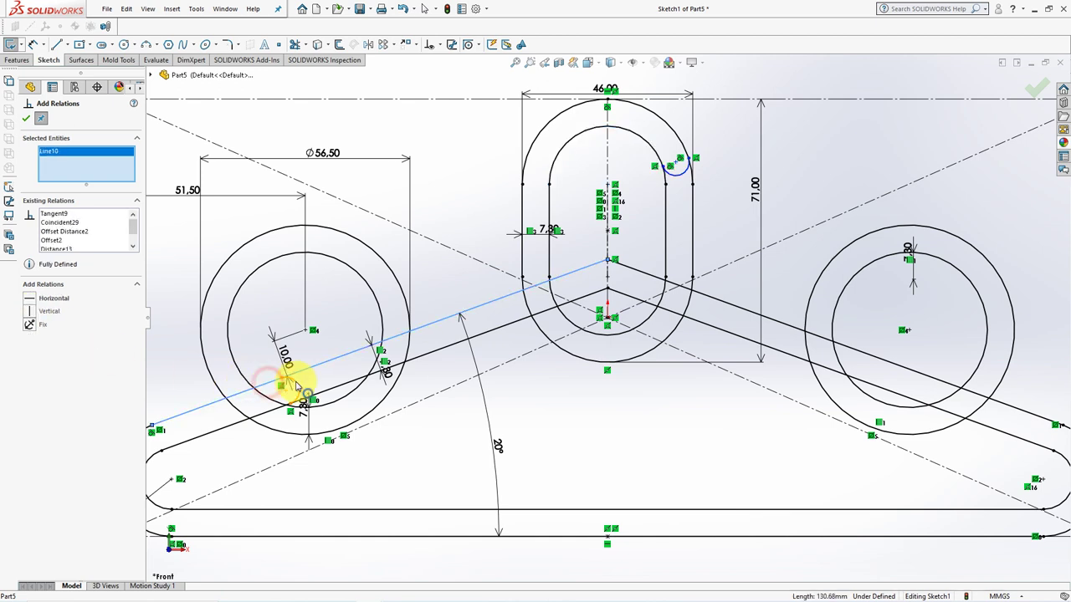
pyautogui.click(286, 383)
pyautogui.click(30, 299)
pyautogui.click(327, 390)
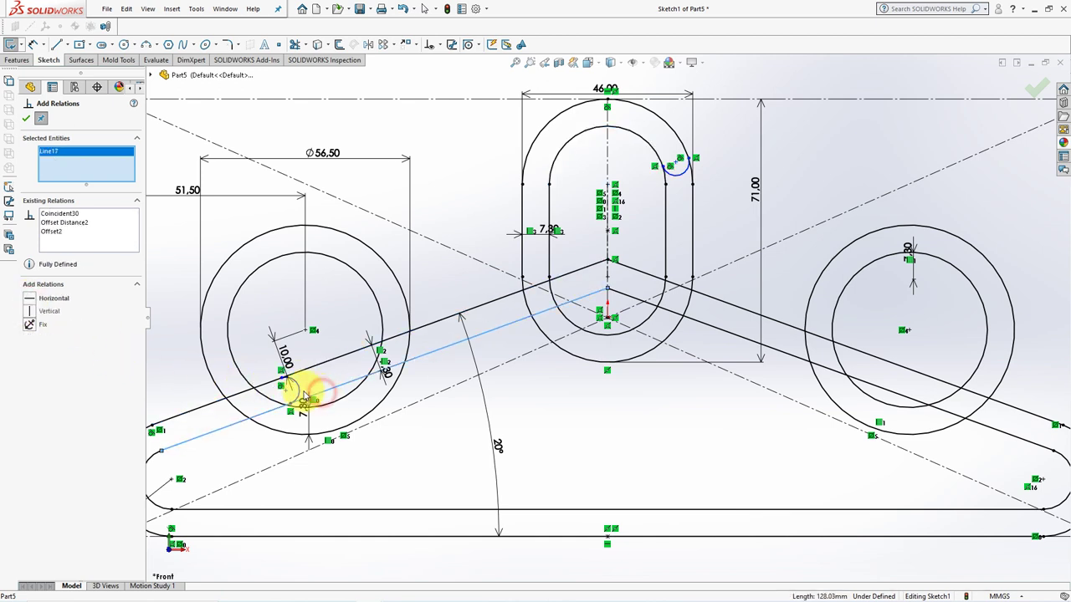
pyautogui.click(251, 392)
pyautogui.click(29, 299)
pyautogui.click(26, 118)
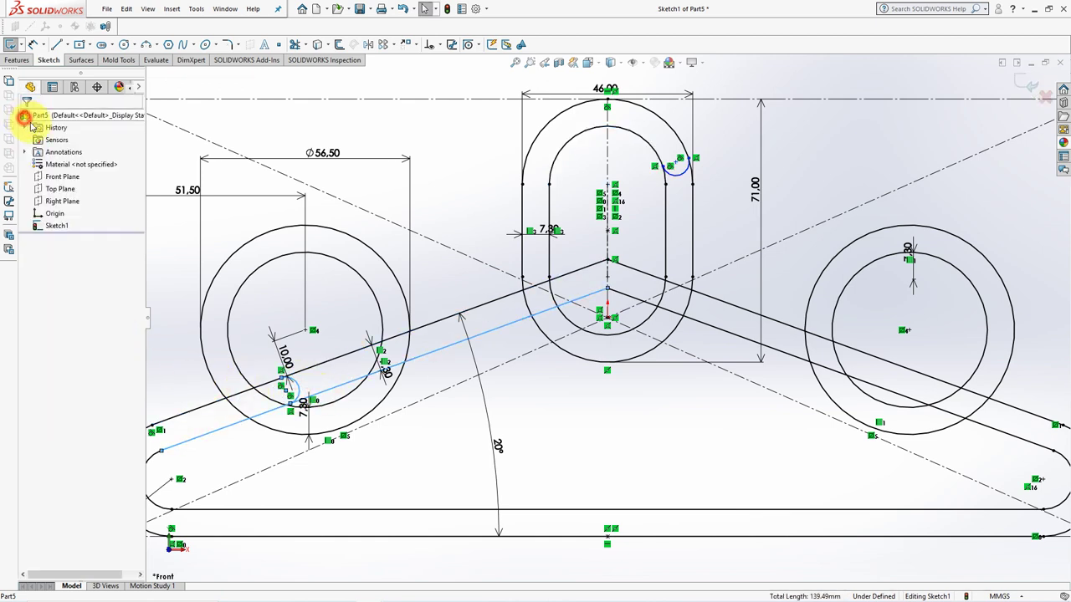
# - Dimension the small arcs at 21.00 vertically and 152.00 horizontally to fully define the sketch
pyautogui.click(33, 44)
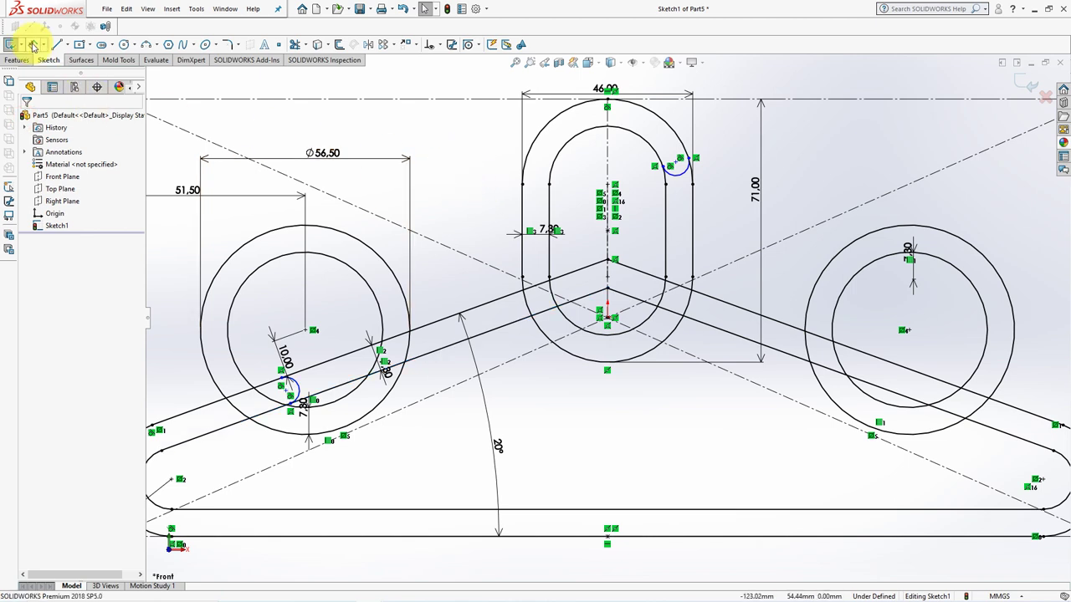
pyautogui.click(682, 183)
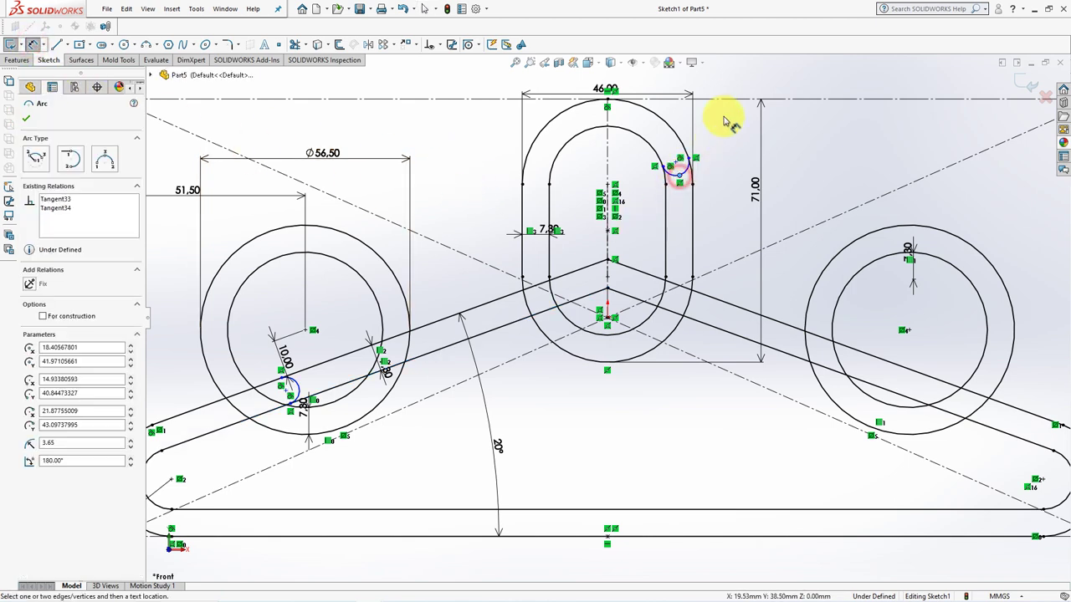
pyautogui.click(734, 138)
pyautogui.write('21')
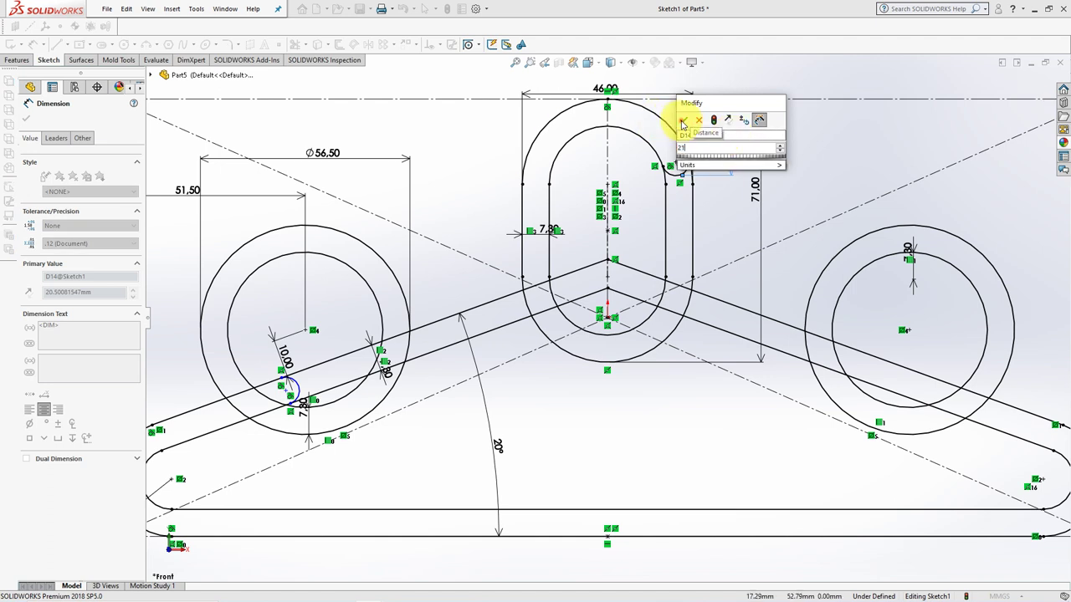
pyautogui.click(683, 121)
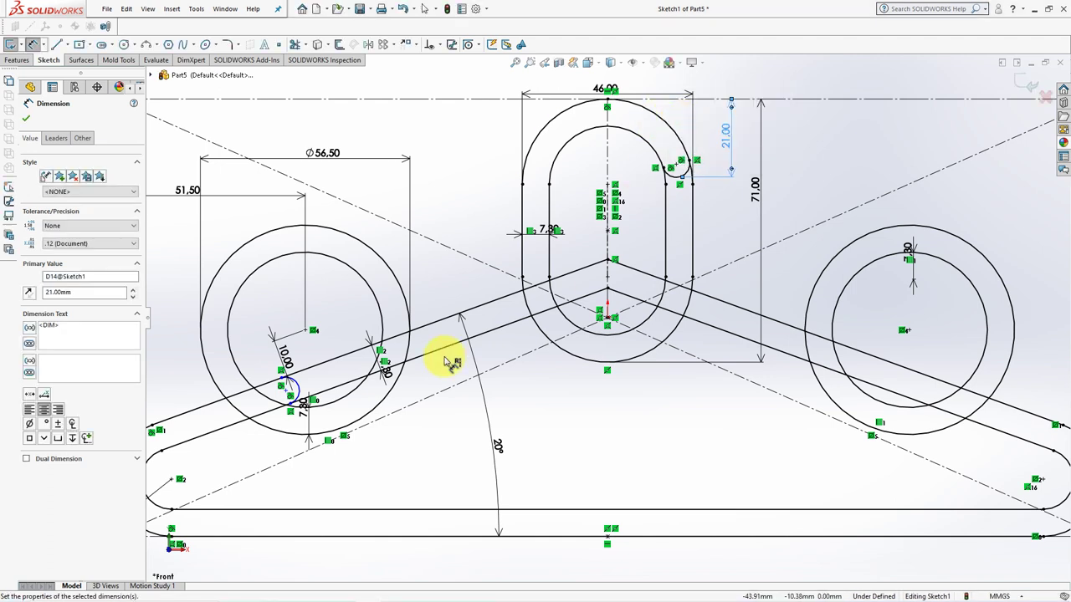
pyautogui.click(297, 385)
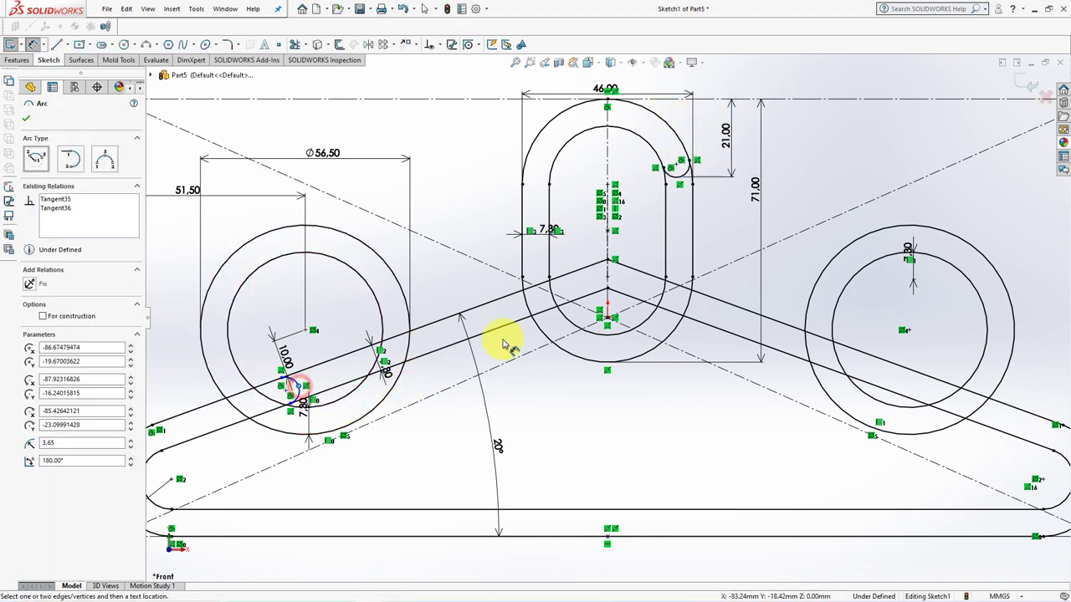
pyautogui.click(610, 167)
pyautogui.click(623, 463)
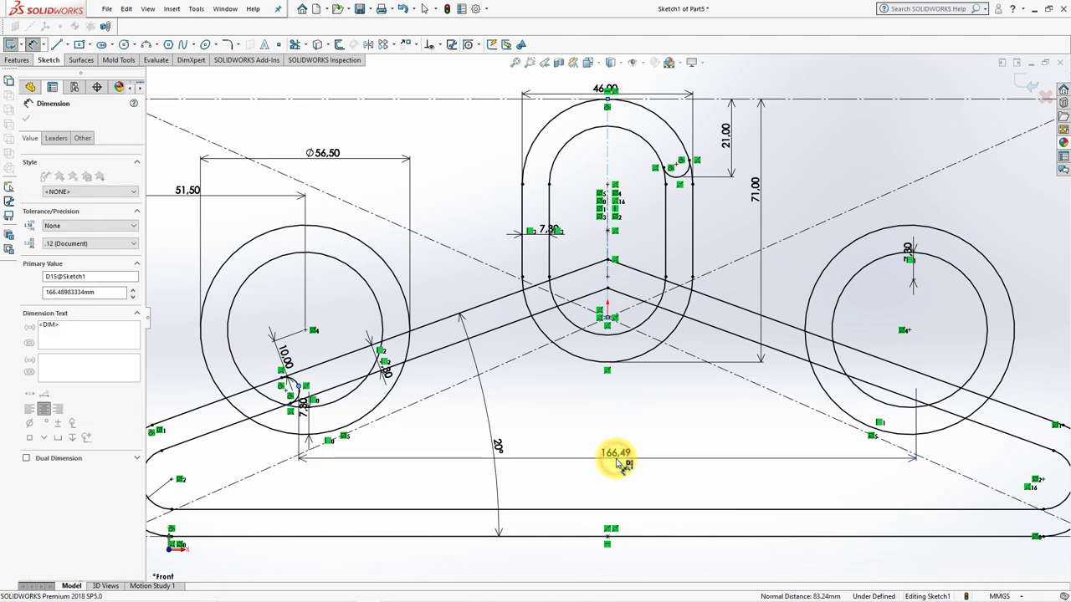
pyautogui.write('152')
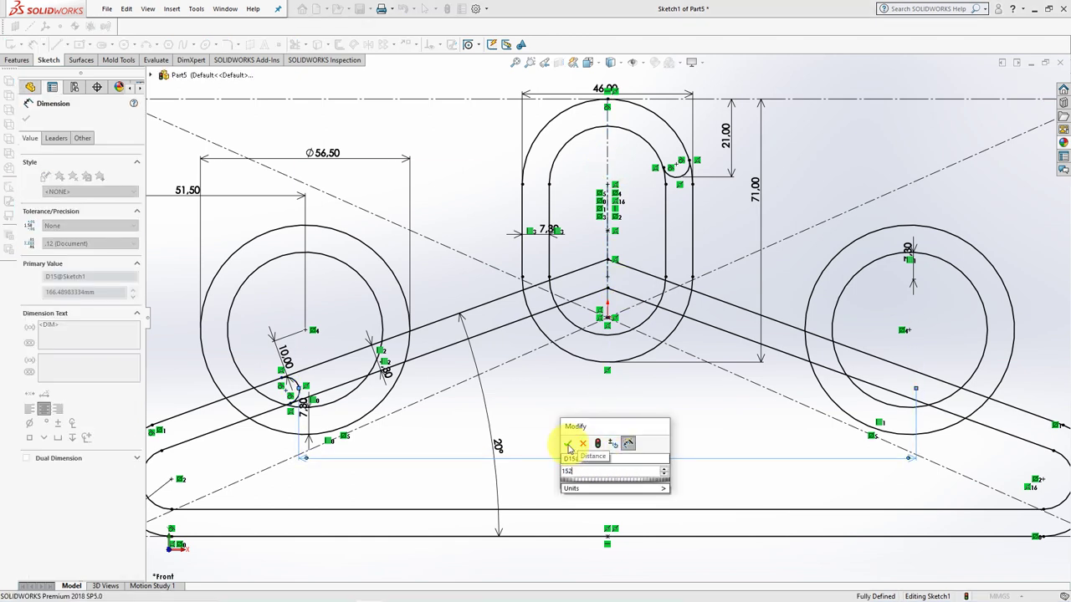
pyautogui.click(568, 444)
pyautogui.click(26, 118)
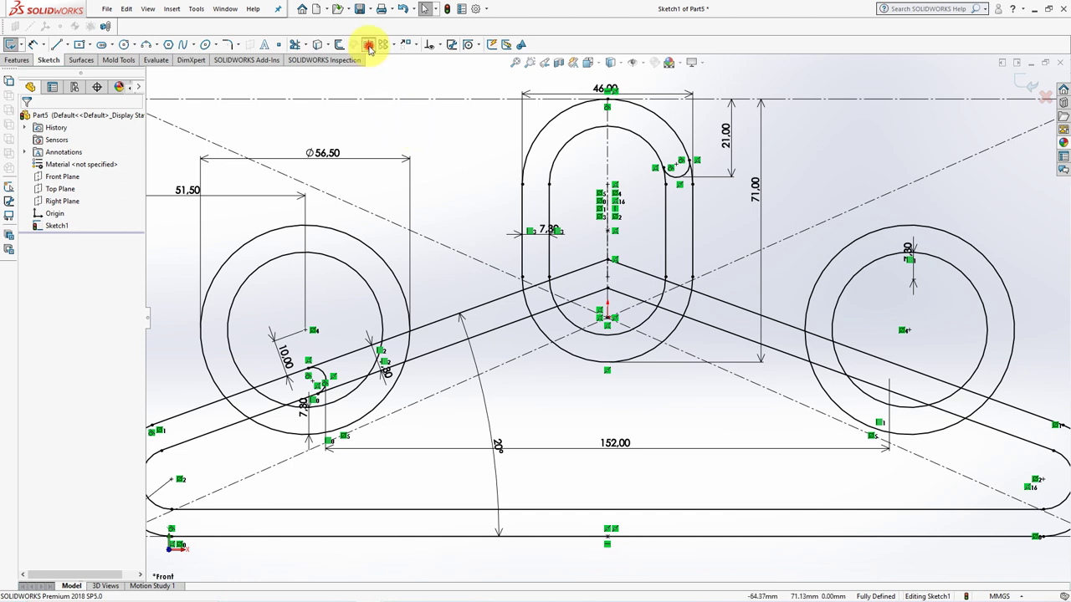
# - Mirror the small left arc about the vertical centreline Line7 onto the right circle
pyautogui.click(368, 45)
pyautogui.click(322, 375)
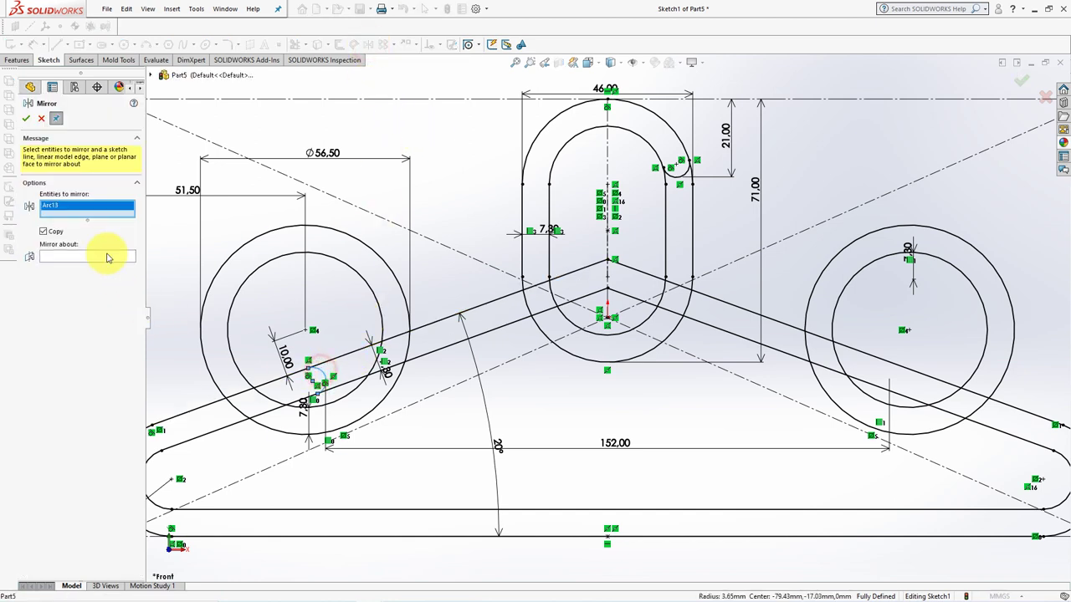
pyautogui.click(106, 259)
pyautogui.click(607, 155)
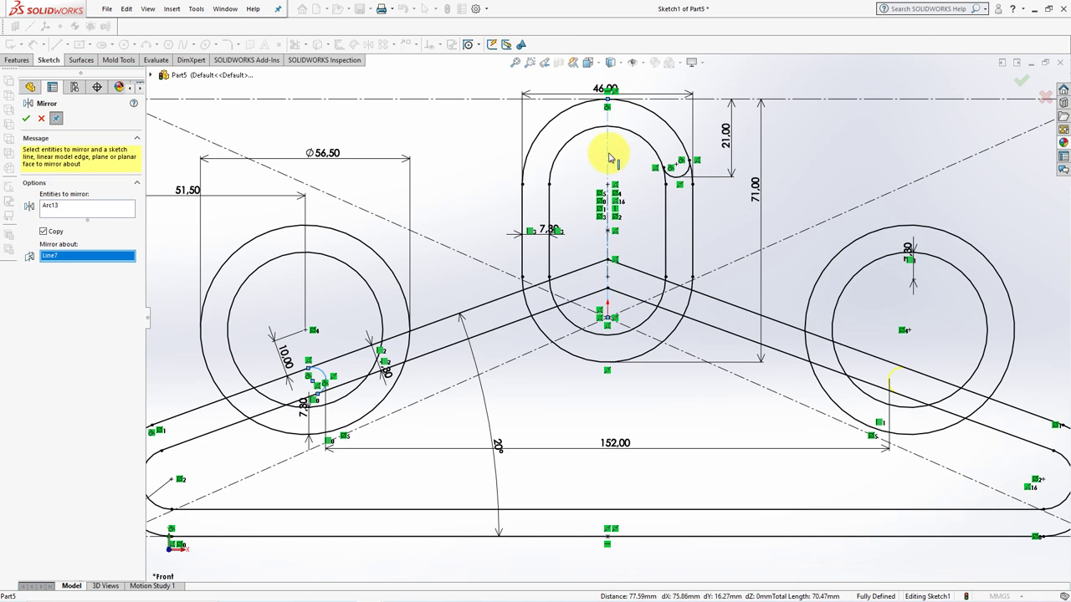
pyautogui.click(1024, 81)
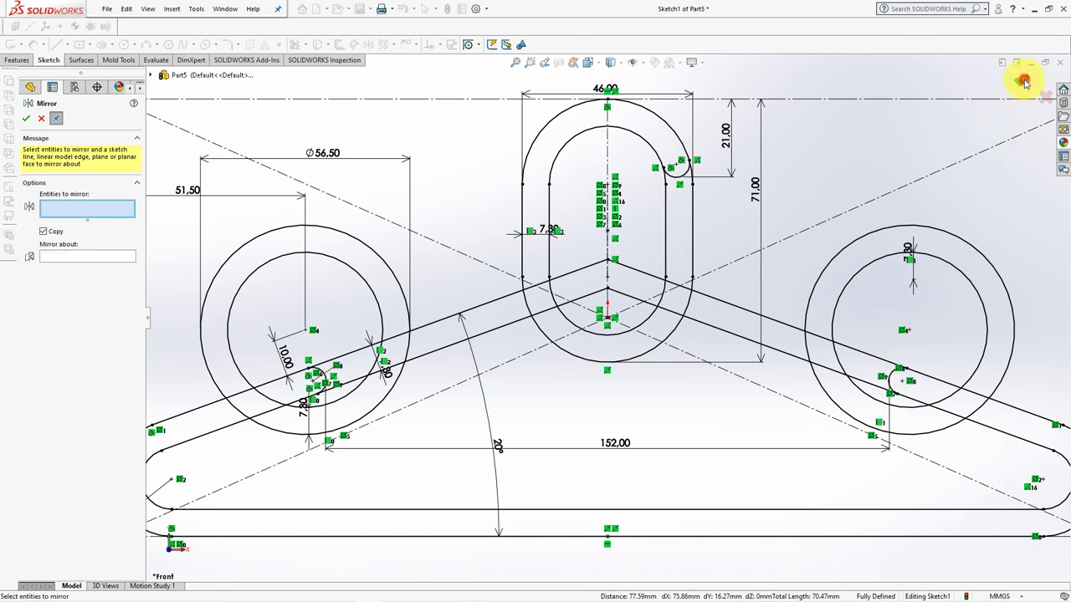
pyautogui.click(1023, 81)
# - Zoom to fit, exit Sketch1, and tilt the view into 3D
pyautogui.press('f')
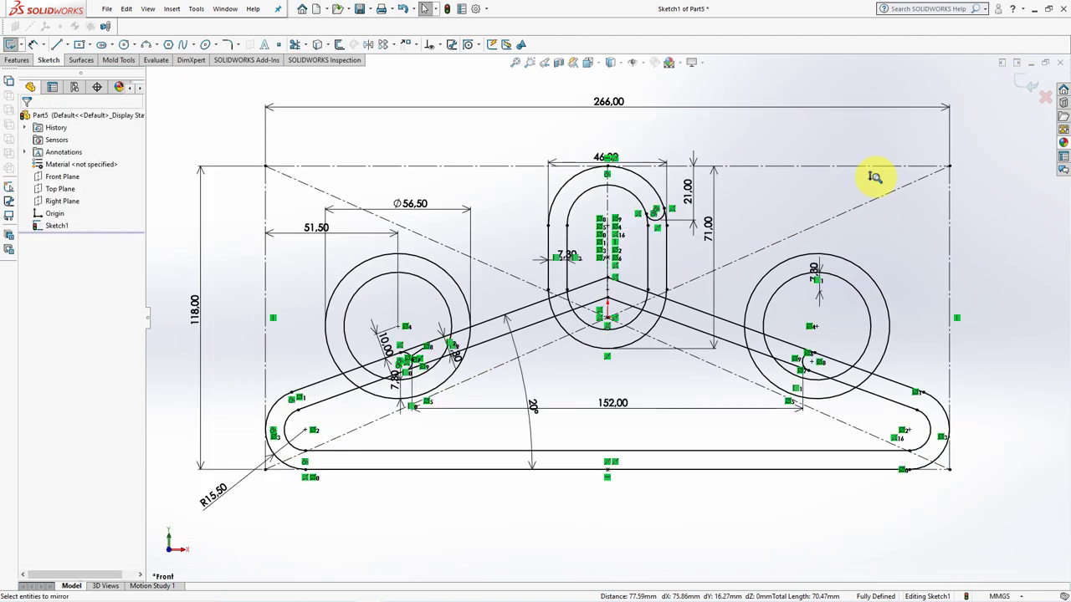
pyautogui.click(1024, 81)
pyautogui.moveTo(684, 136)
pyautogui.mouseDown(button='middle')
pyautogui.moveTo(640, 167)
pyautogui.moveTo(678, 150)
pyautogui.mouseUp(button='middle')
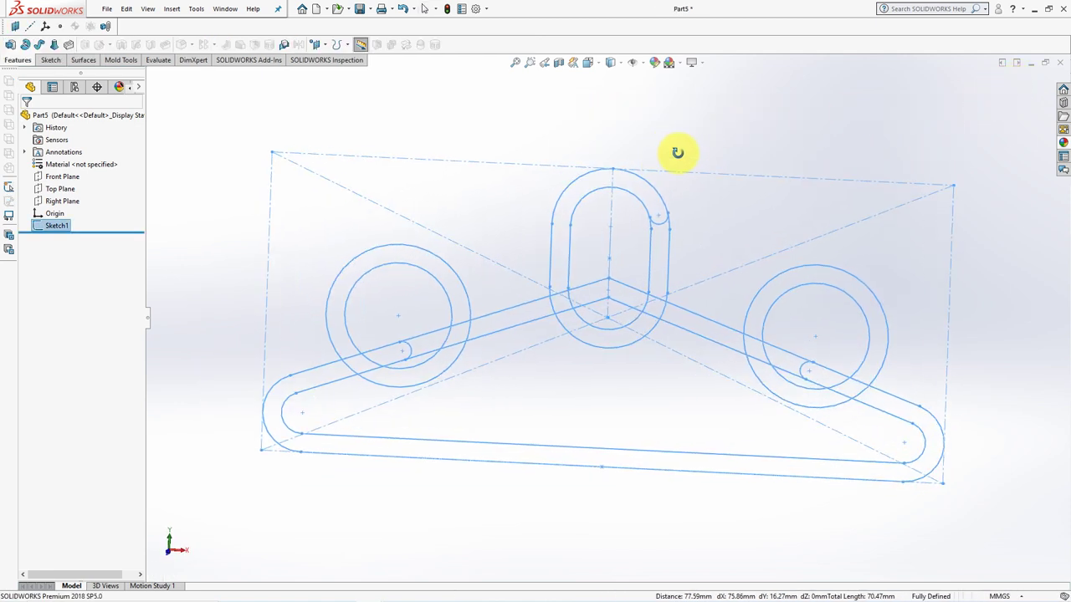
# - Start a 2.80 mm Mid Plane boss extrusion and select the left and shoulder band regions
pyautogui.click(10, 43)
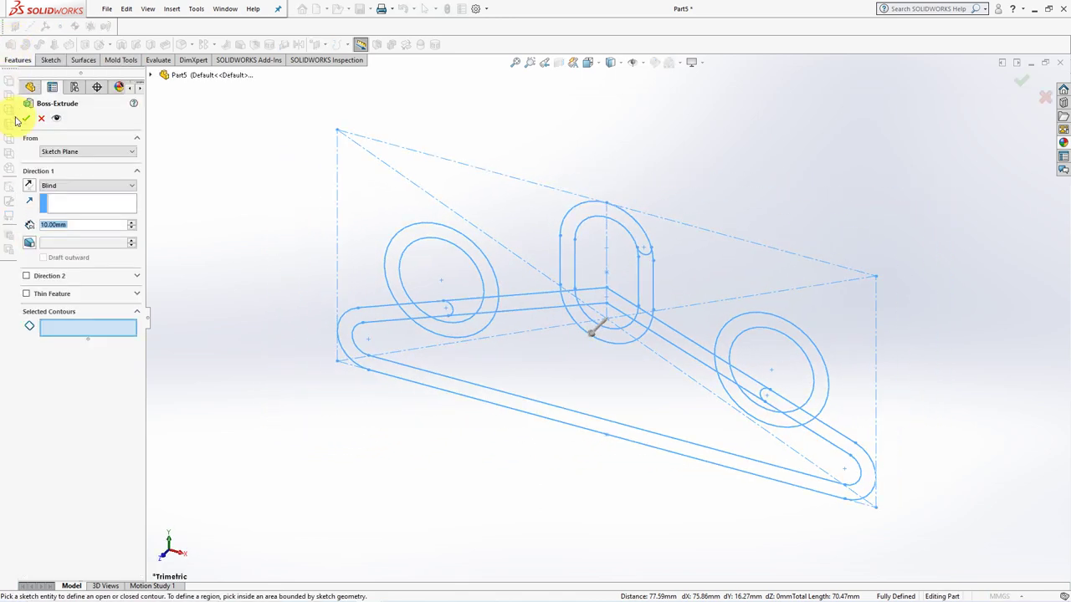
pyautogui.write('2.8')
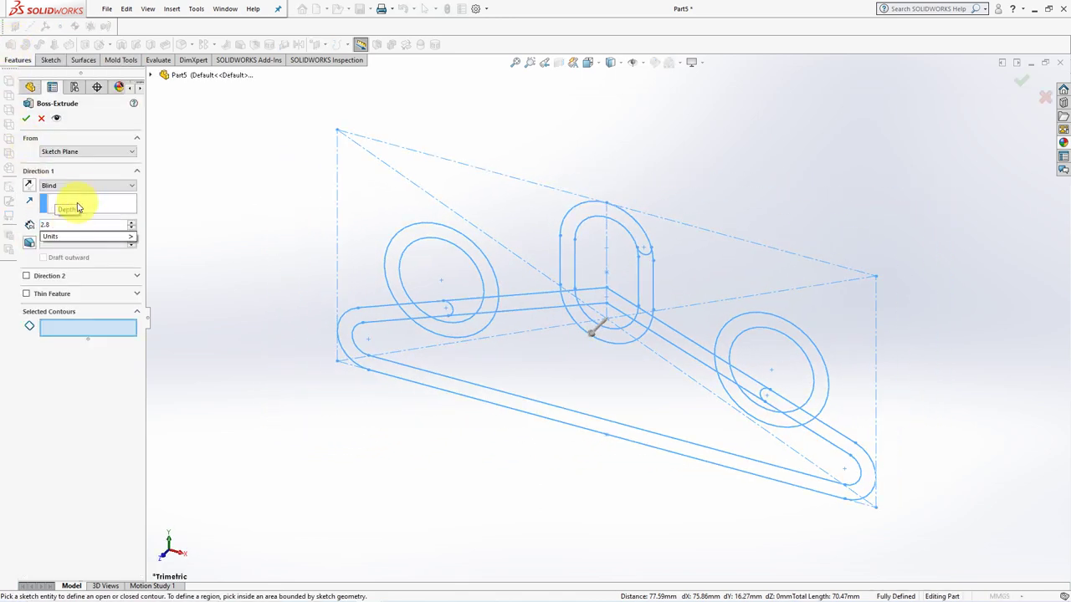
pyautogui.click(84, 184)
pyautogui.click(83, 232)
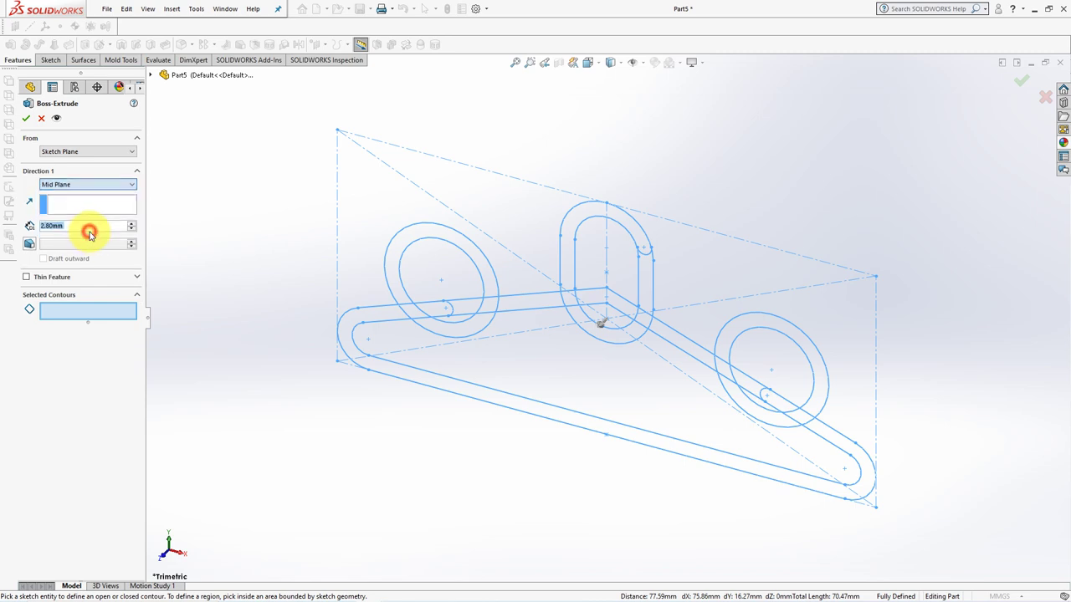
pyautogui.click(425, 380)
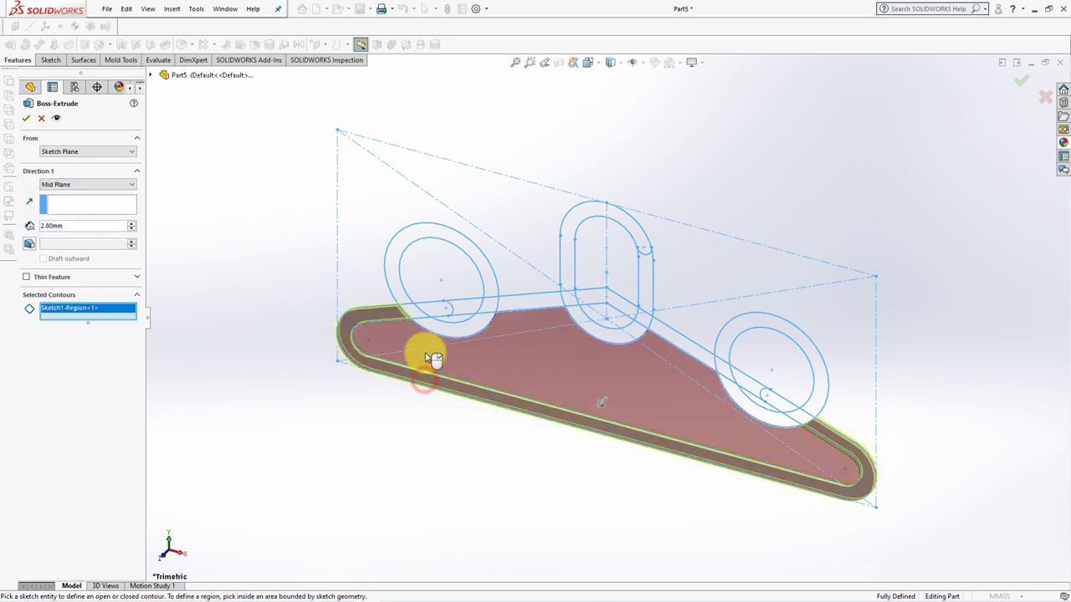
pyautogui.click(429, 312)
pyautogui.click(442, 319)
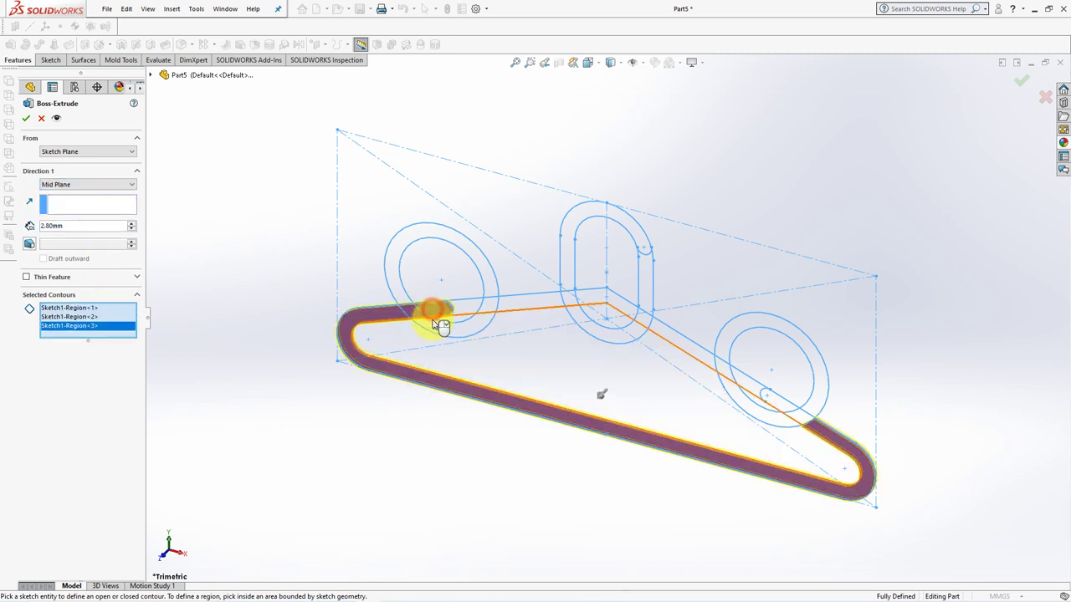
pyautogui.click(464, 328)
pyautogui.click(490, 310)
pyautogui.click(519, 299)
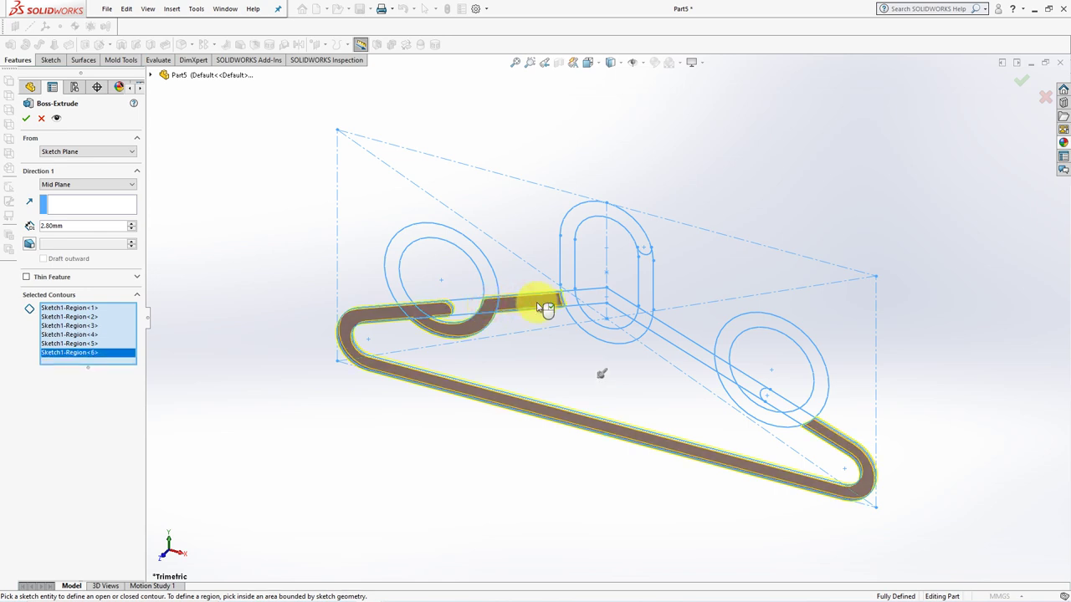
# - Add the hook, right-circle and bottom band regions and accept Boss-Extrude1
pyautogui.click(568, 275)
pyautogui.click(573, 303)
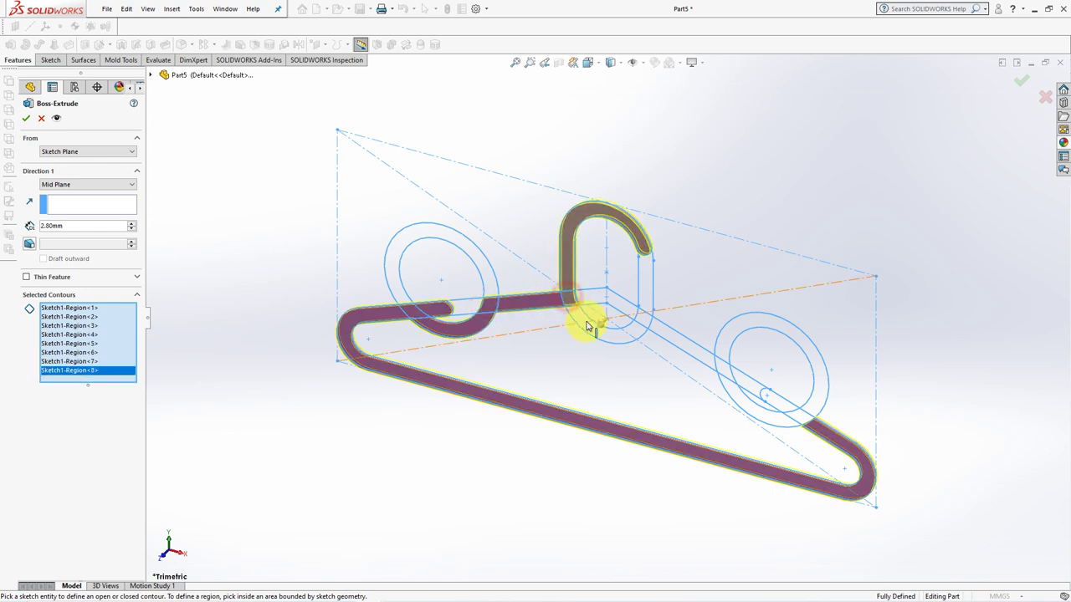
pyautogui.click(585, 315)
pyautogui.click(642, 318)
pyautogui.click(665, 337)
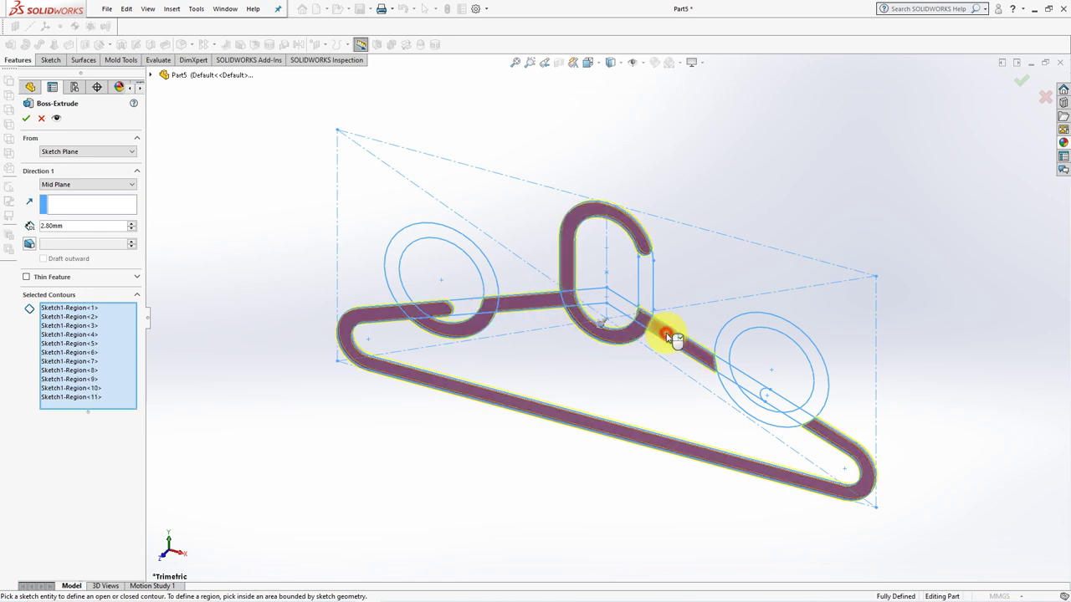
pyautogui.click(728, 378)
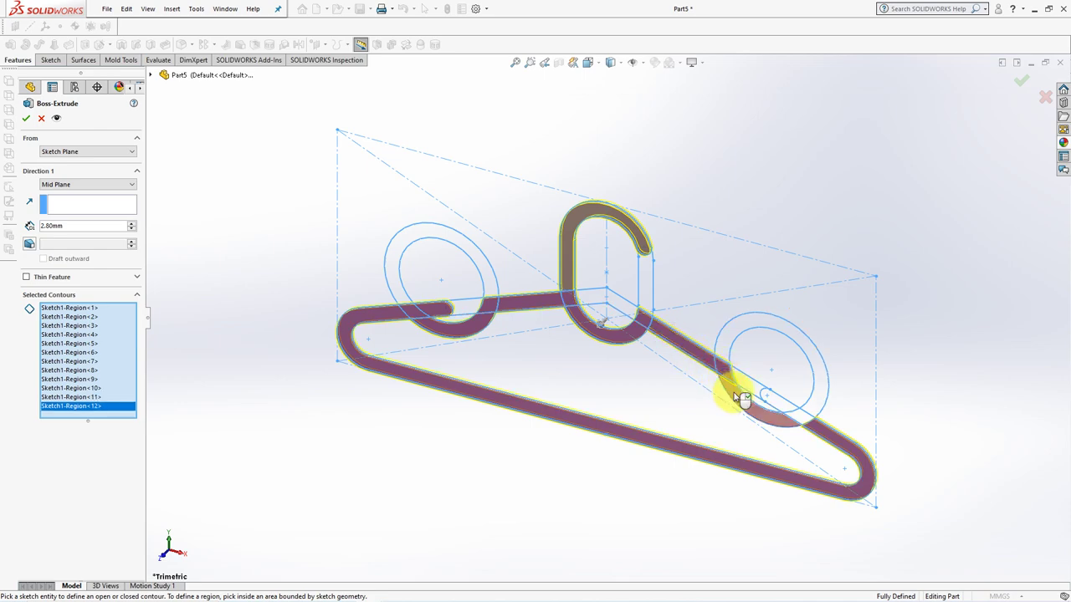
pyautogui.click(749, 398)
pyautogui.click(793, 411)
pyautogui.click(801, 418)
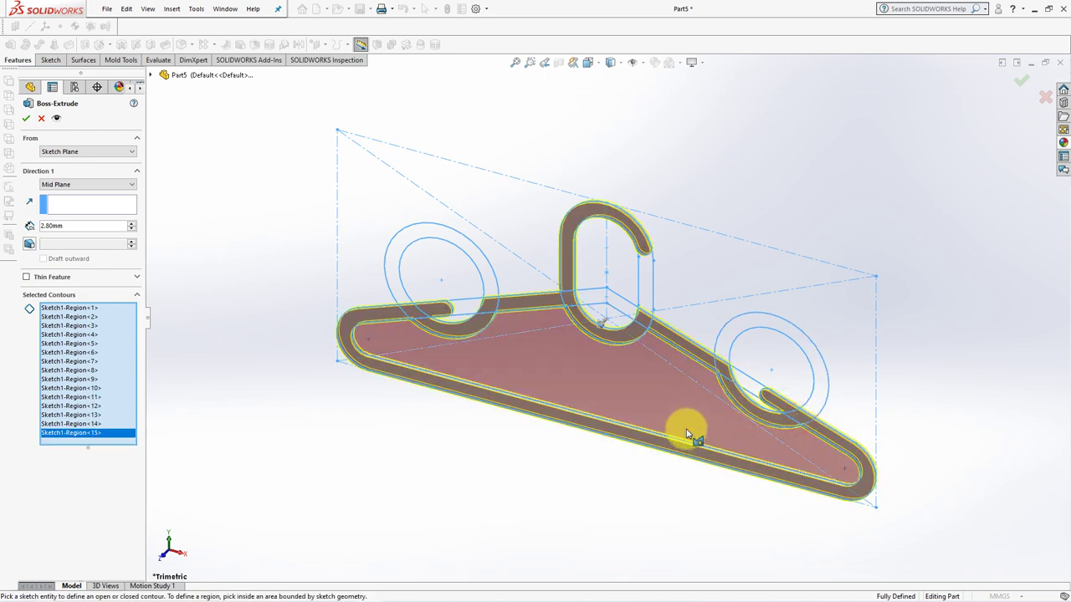
pyautogui.moveTo(944, 394)
pyautogui.mouseDown(button='middle')
pyautogui.moveTo(966, 307)
pyautogui.moveTo(968, 372)
pyautogui.mouseUp(button='middle')
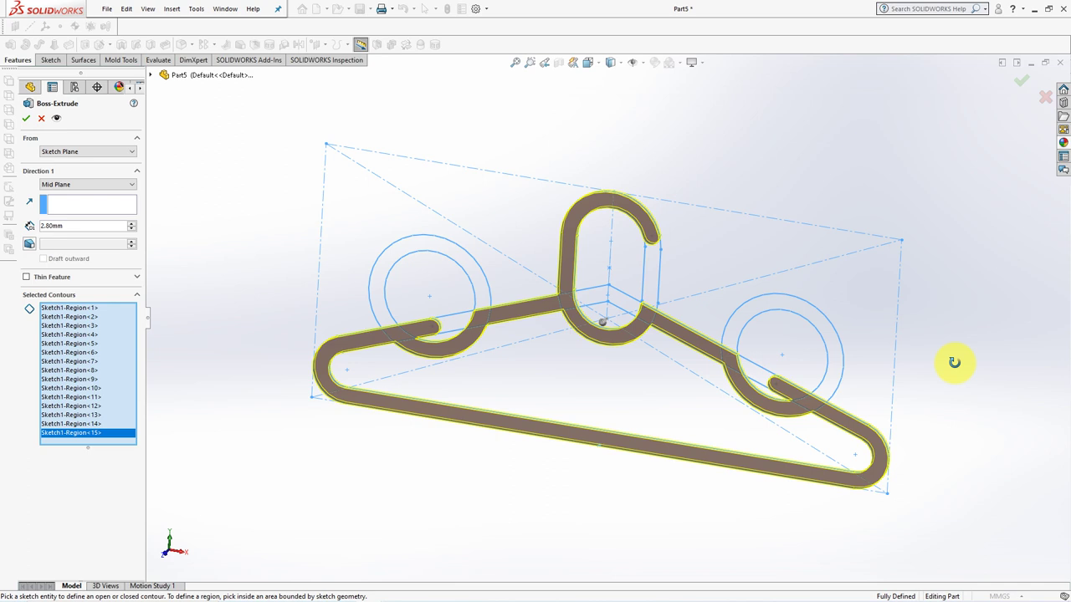
pyautogui.click(1023, 84)
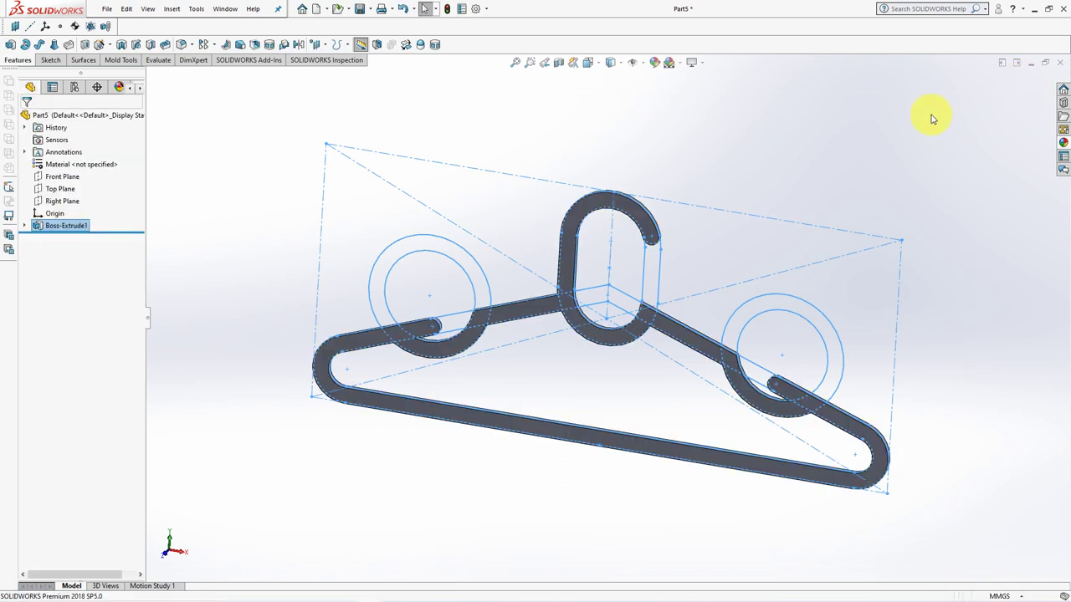
# - Fillet the three notch-to-shoulder edges with a 4 mm radius as Fillet1
pyautogui.click(890, 126)
pyautogui.moveTo(870, 144)
pyautogui.mouseDown(button='middle')
pyautogui.moveTo(748, 220)
pyautogui.moveTo(860, 135)
pyautogui.mouseUp(button='middle')
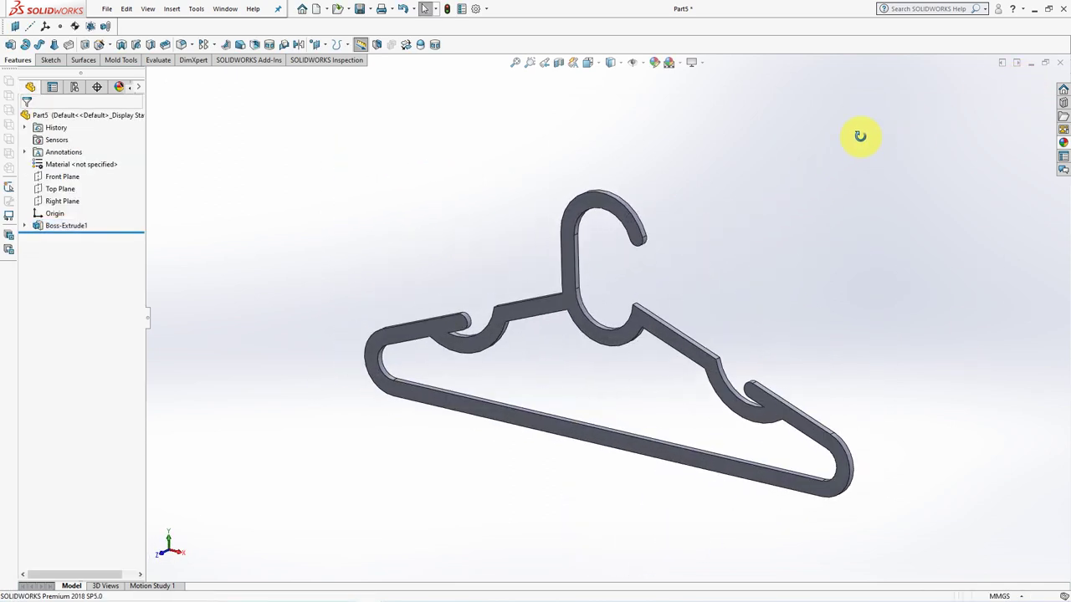
pyautogui.click(181, 44)
pyautogui.write('4')
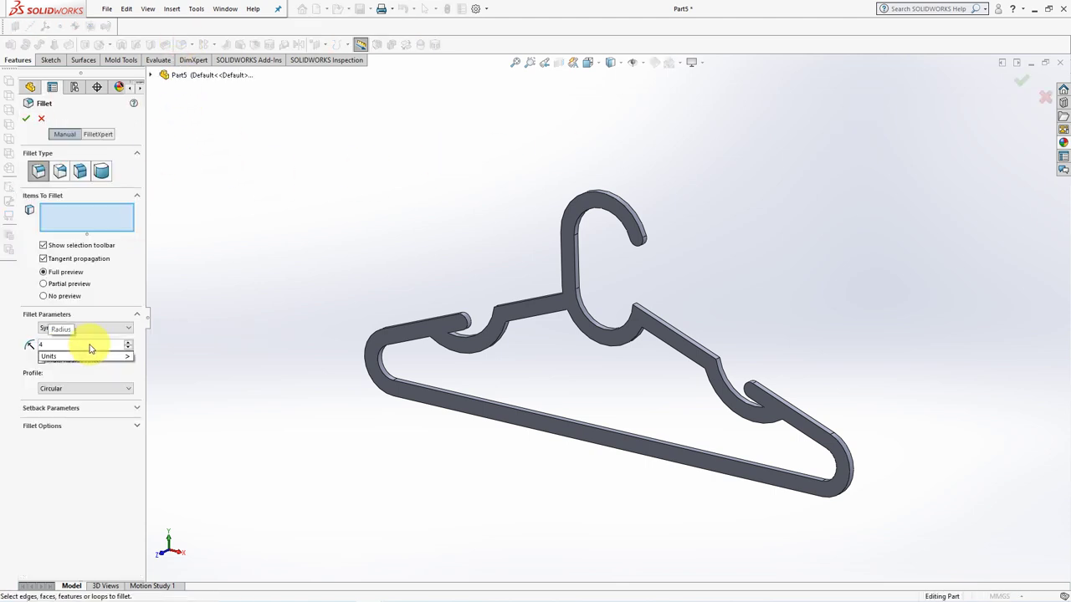
pyautogui.press('Return')
pyautogui.scroll(-3, 549, 370)
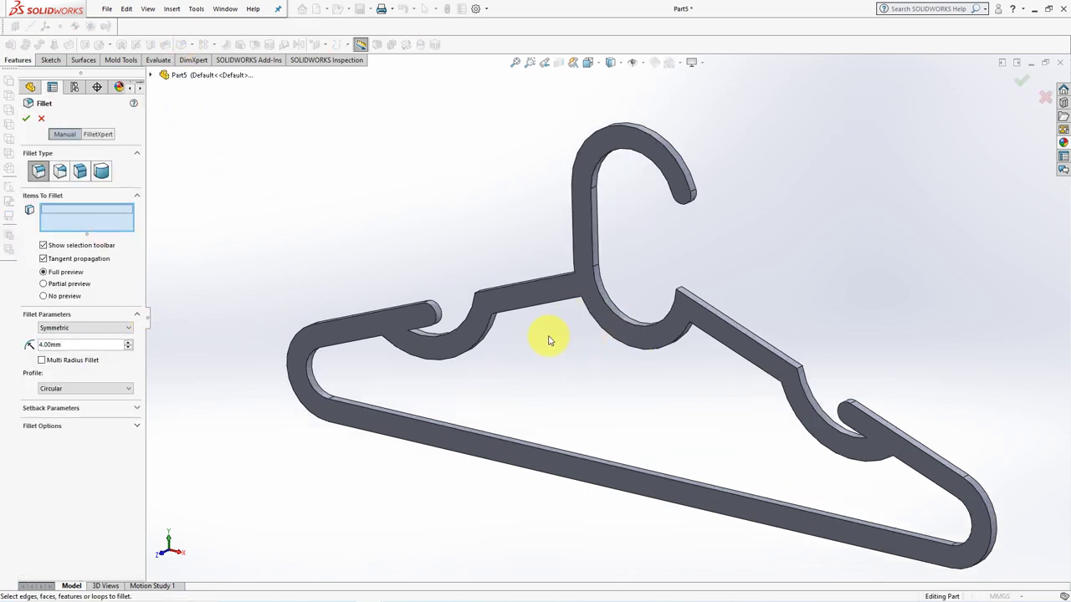
pyautogui.scroll(-2, 547, 337)
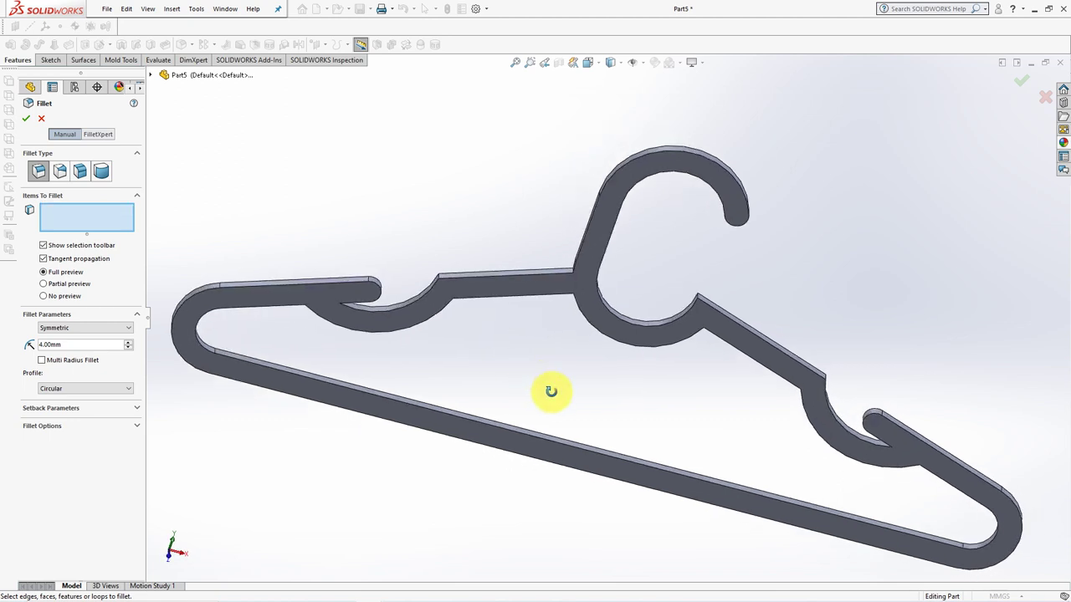
pyautogui.click(443, 285)
pyautogui.click(702, 303)
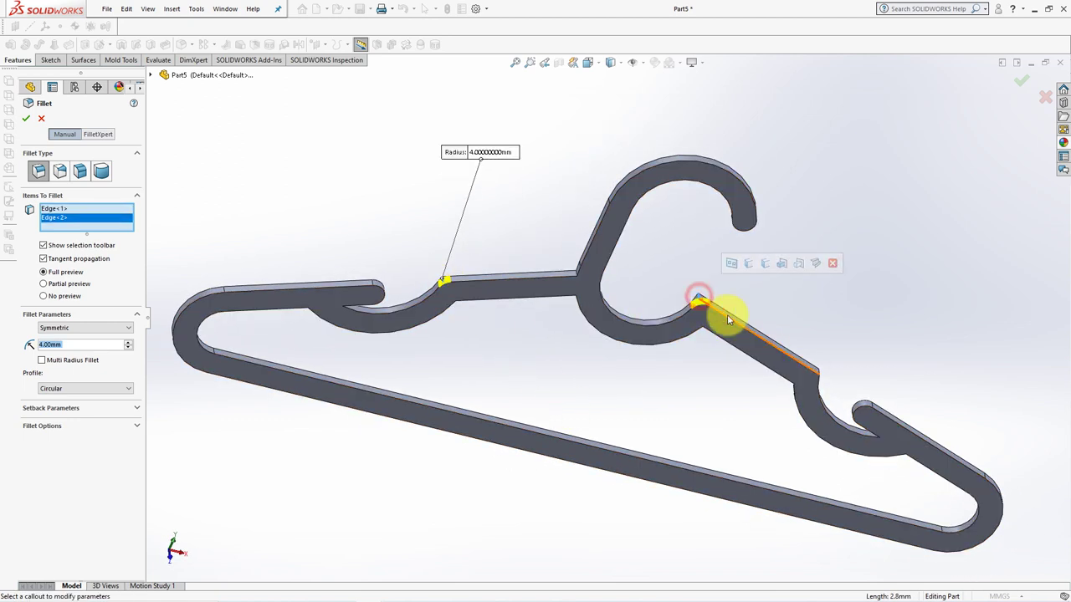
pyautogui.moveTo(728, 310)
pyautogui.mouseDown(button='middle')
pyautogui.moveTo(765, 363)
pyautogui.moveTo(833, 381)
pyautogui.mouseUp(button='middle')
pyautogui.click(822, 374)
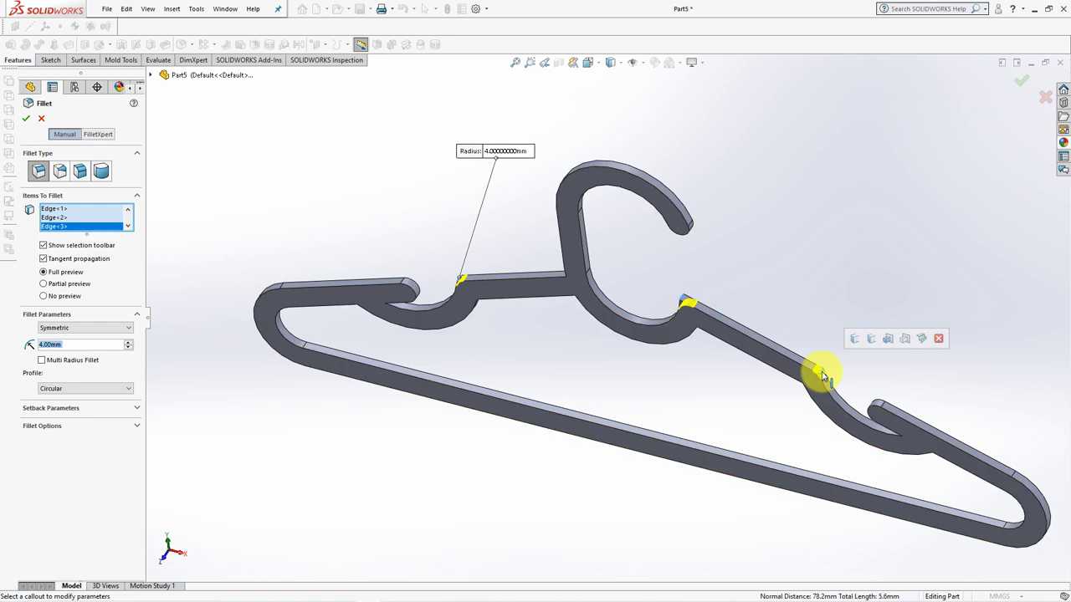
pyautogui.click(1022, 81)
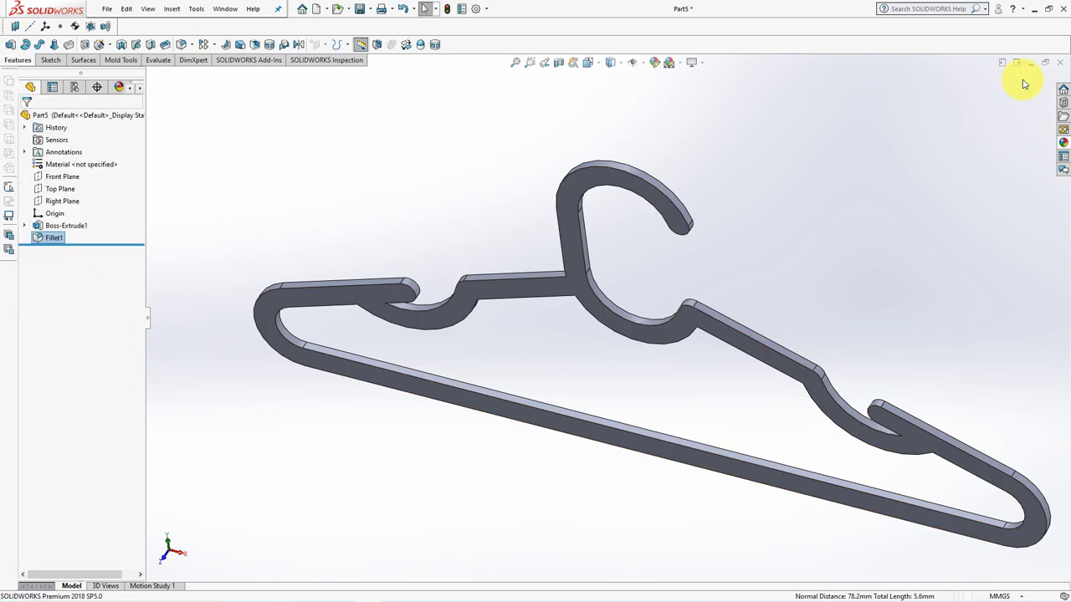
# - Start an extruded-cut sketch on the front face and offset its outline 2.05 mm inward
pyautogui.moveTo(820, 216); pyautogui.dragTo(829, 169, button='middle')
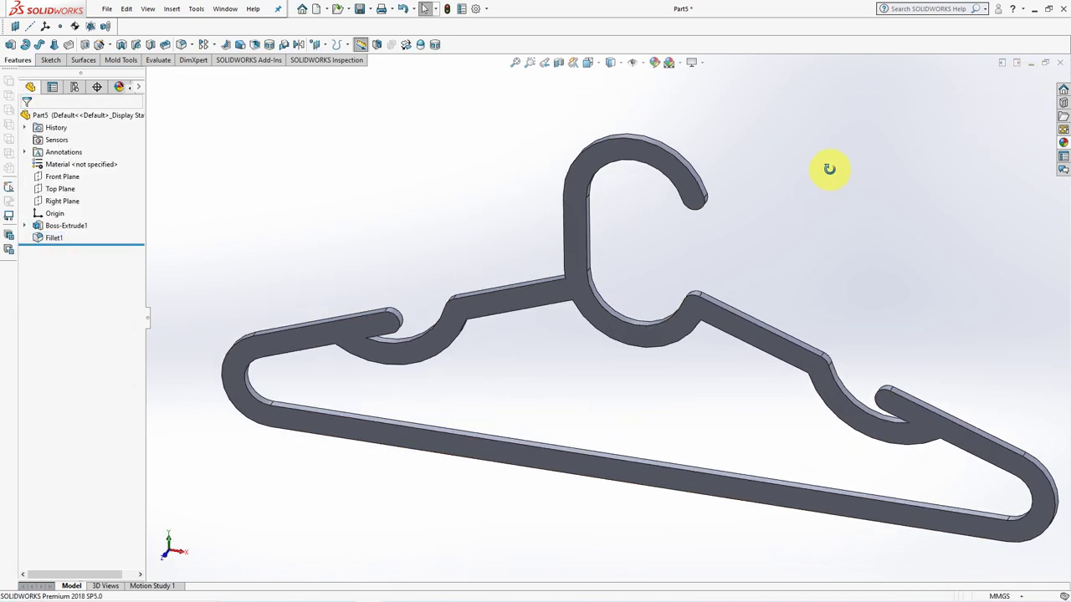
pyautogui.click(81, 44)
pyautogui.click(484, 302)
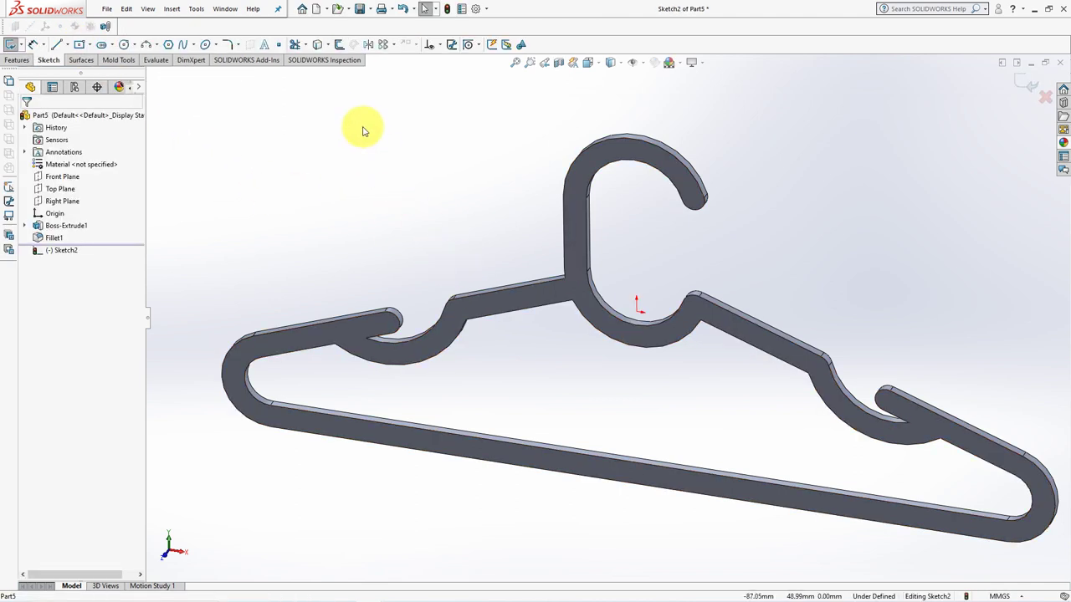
pyautogui.click(339, 44)
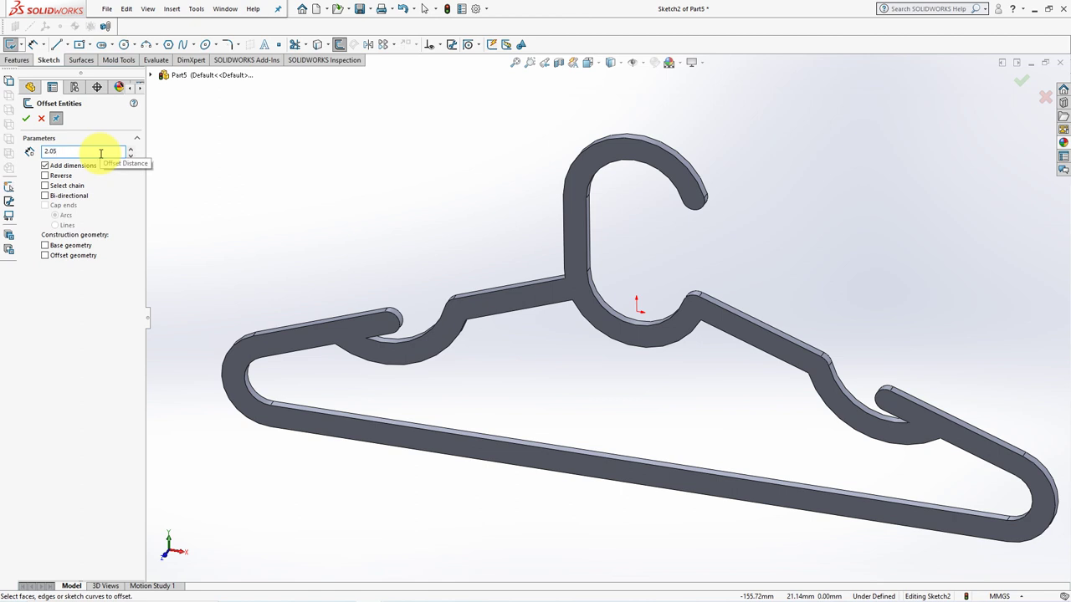
pyautogui.click(301, 338)
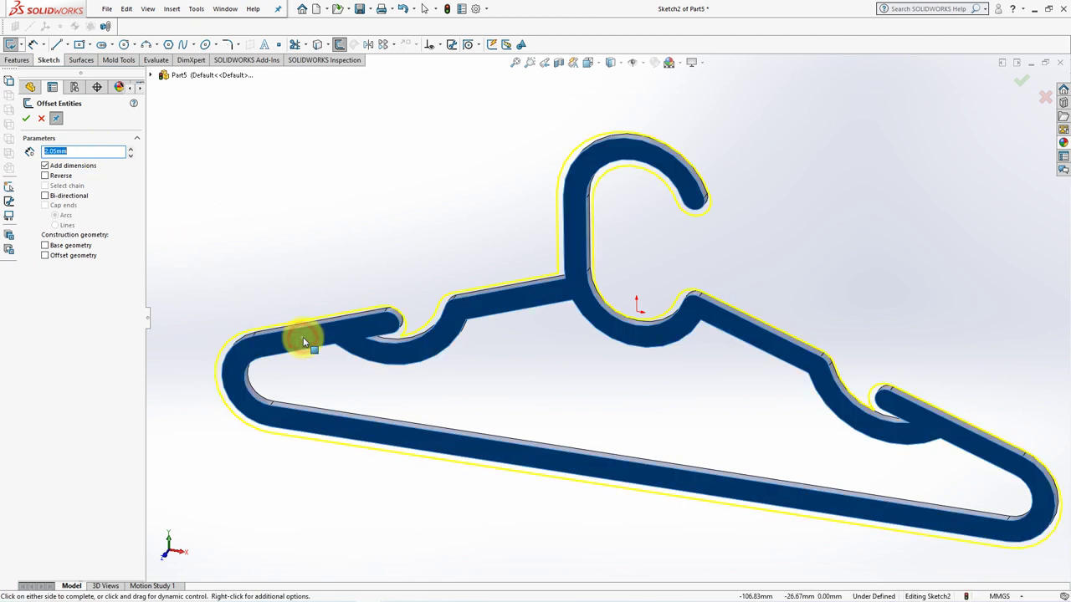
pyautogui.click(46, 176)
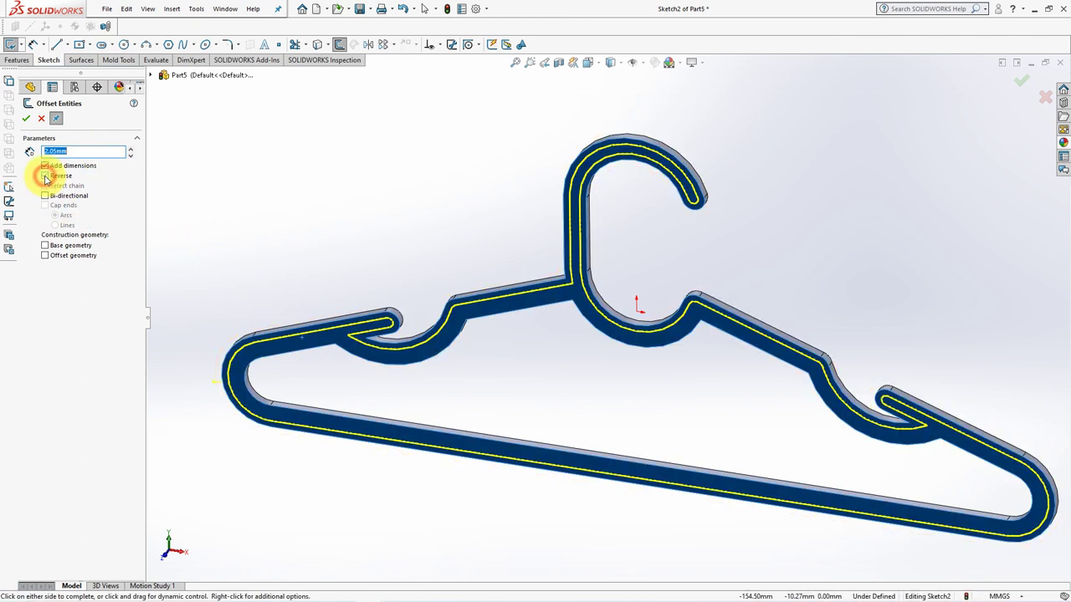
pyautogui.click(26, 118)
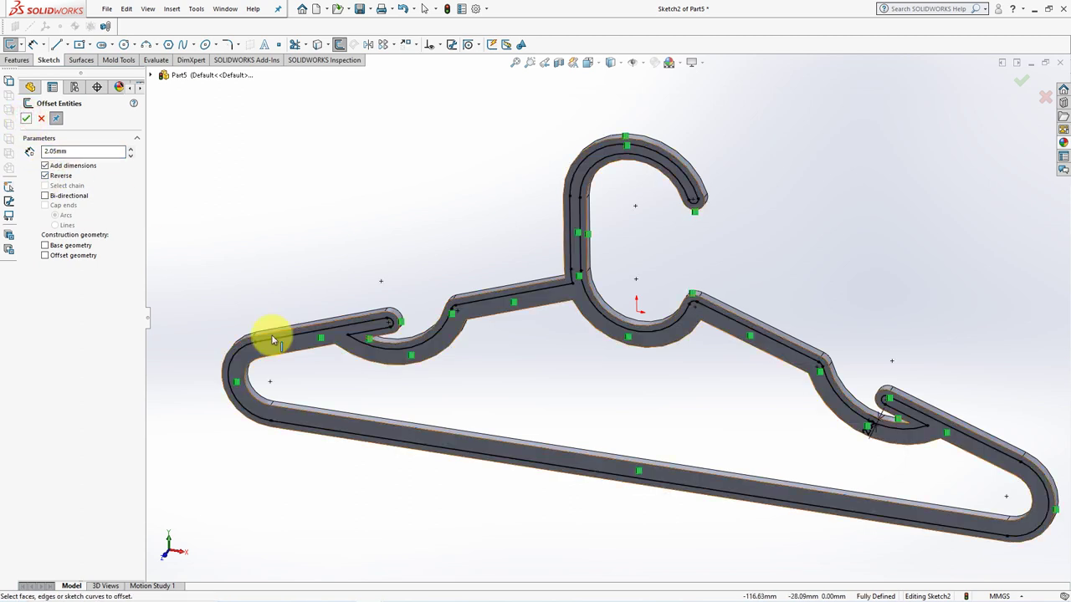
# - Offset the inner tangent chain under the hook and shoulders 2.05 mm, reversed
pyautogui.rightClick(309, 416)
pyautogui.click(339, 377)
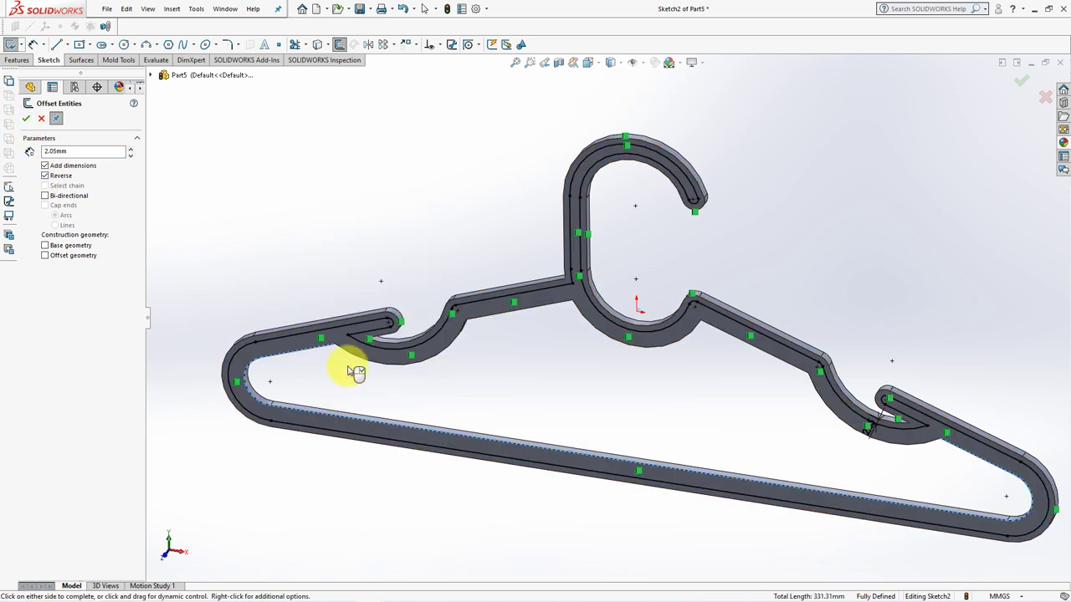
pyautogui.click(366, 361)
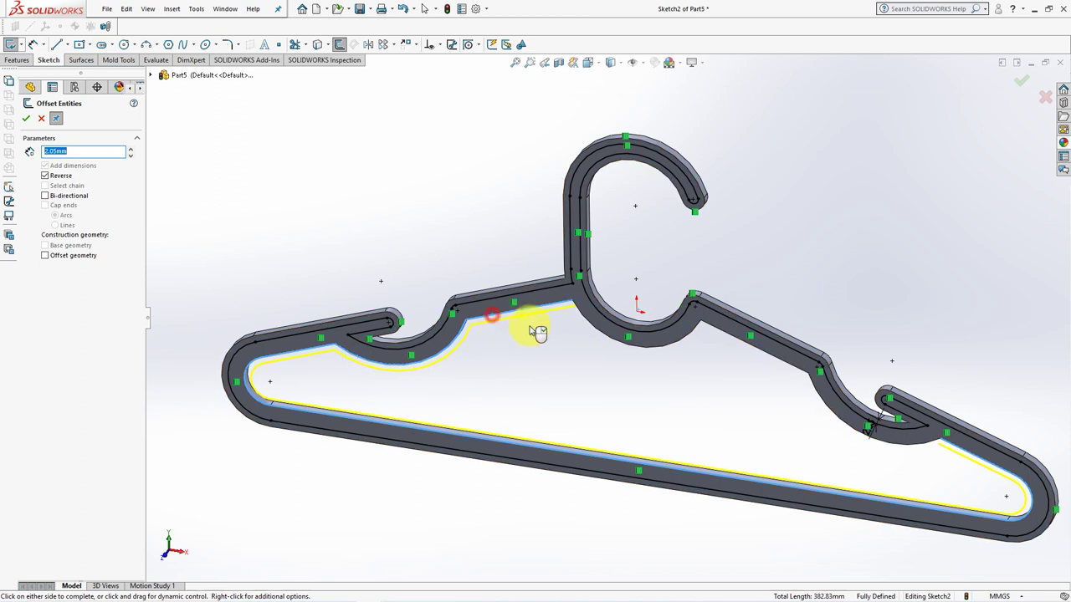
pyautogui.click(596, 331)
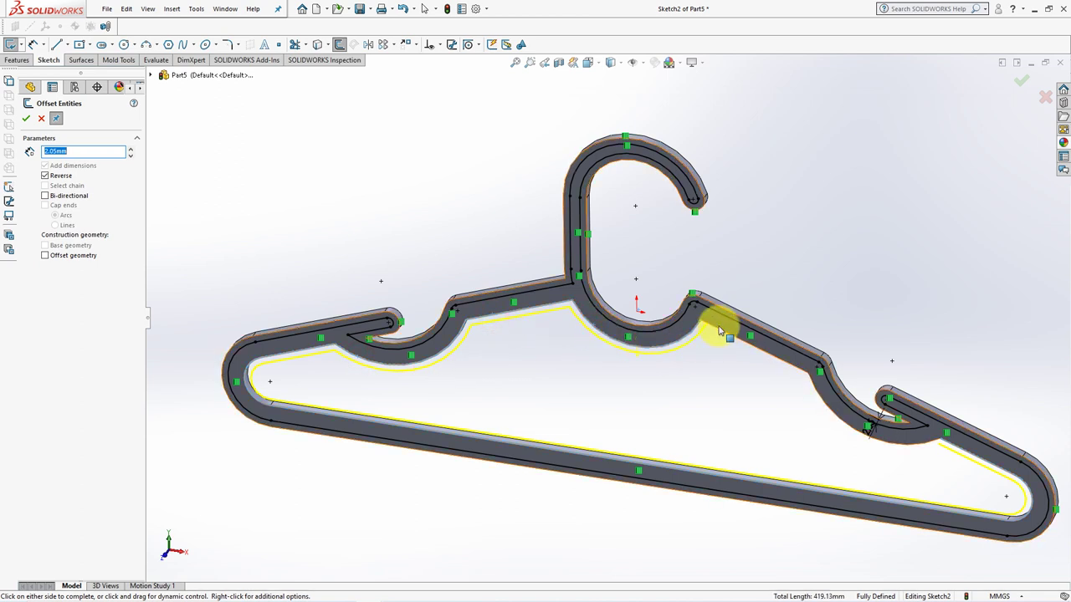
pyautogui.click(717, 328)
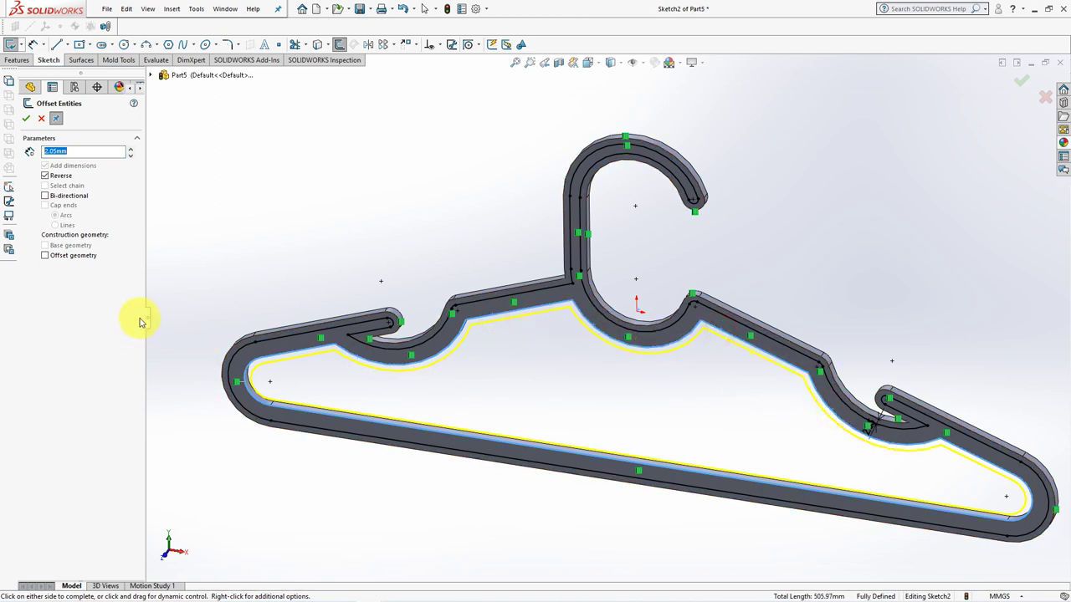
pyautogui.click(45, 176)
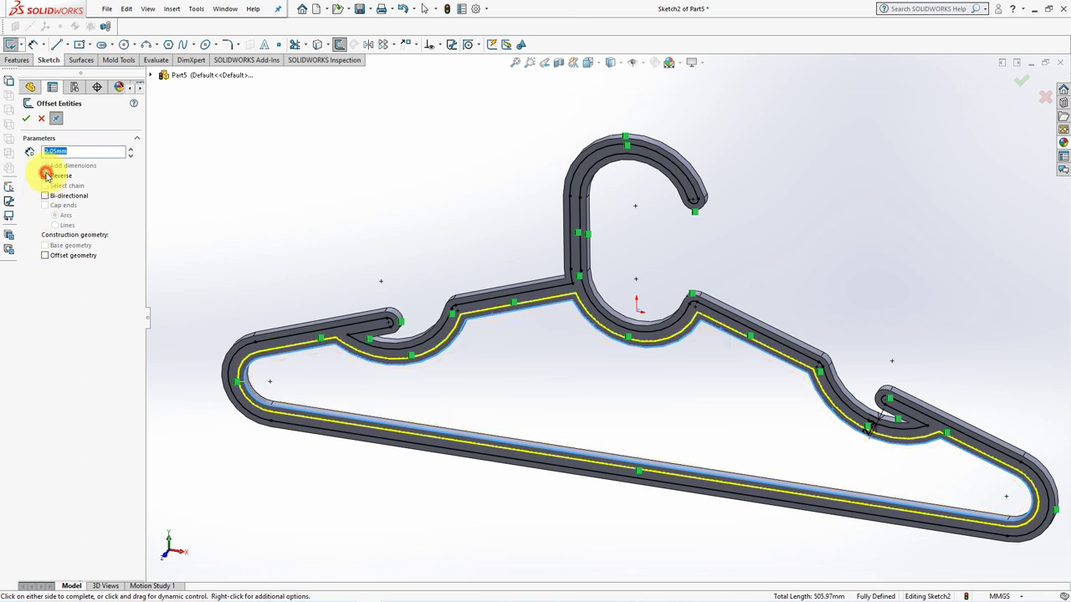
pyautogui.click(27, 119)
pyautogui.click(25, 122)
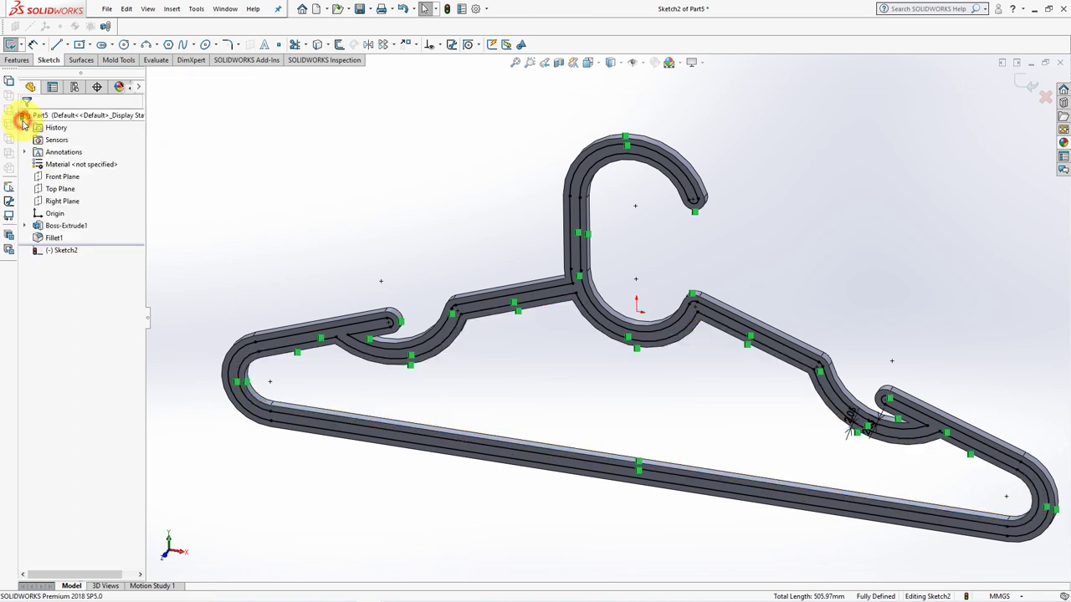
# - Add 4 mm sketch fillets to three groove corners, including one near the right hook
pyautogui.click(228, 46)
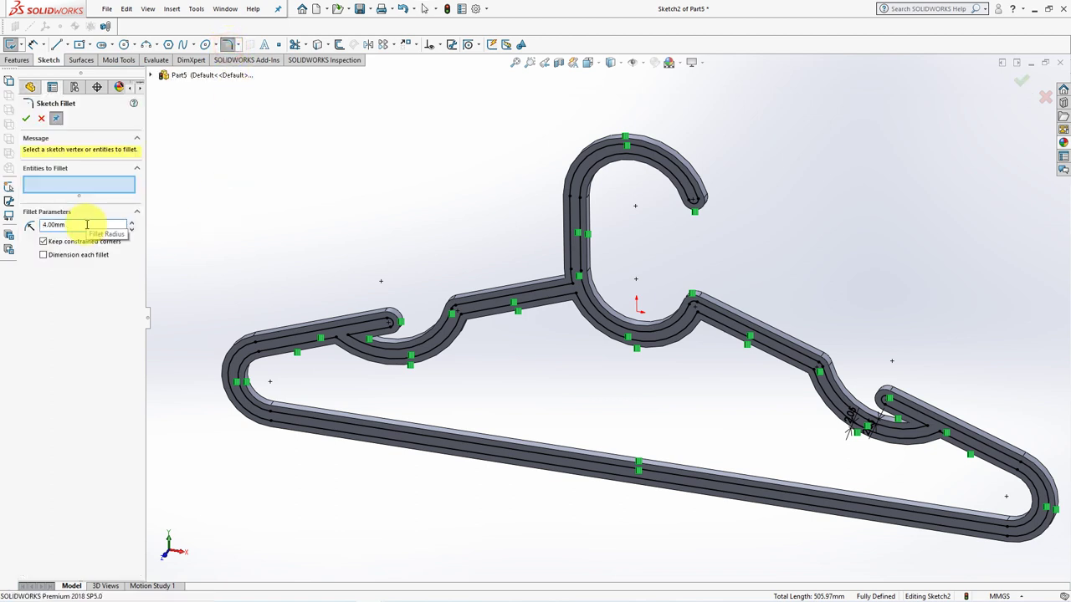
pyautogui.scroll(-2, 474, 327)
pyautogui.click(475, 304)
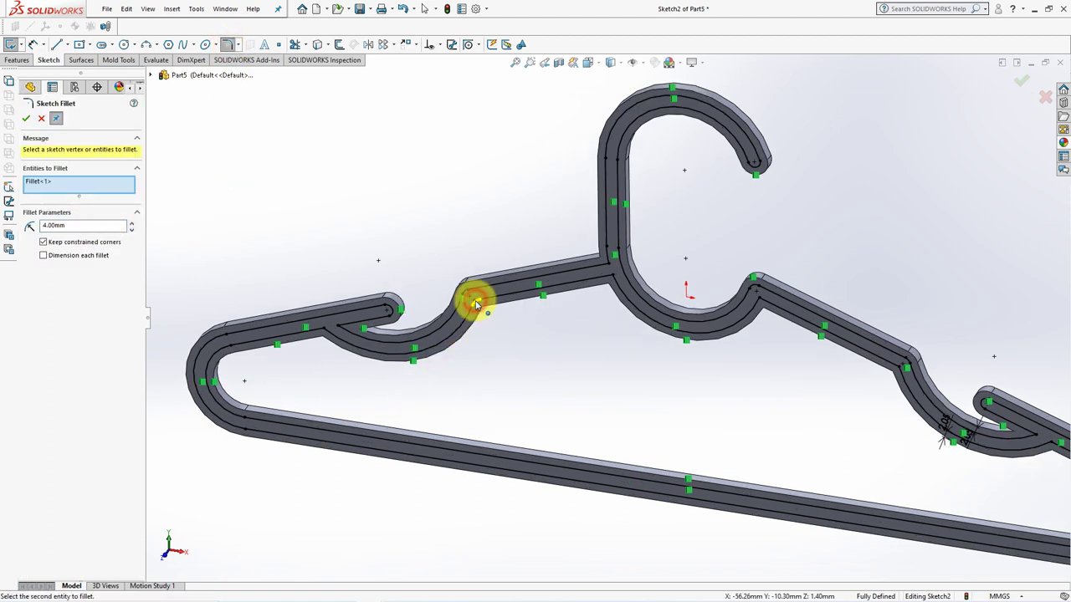
pyautogui.click(757, 309)
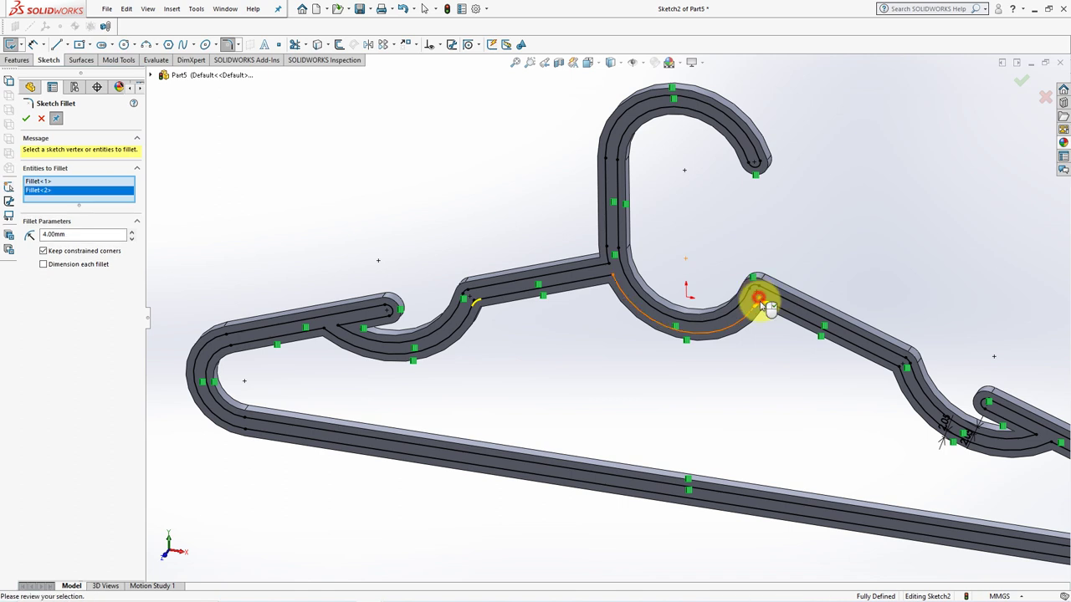
pyautogui.click(900, 370)
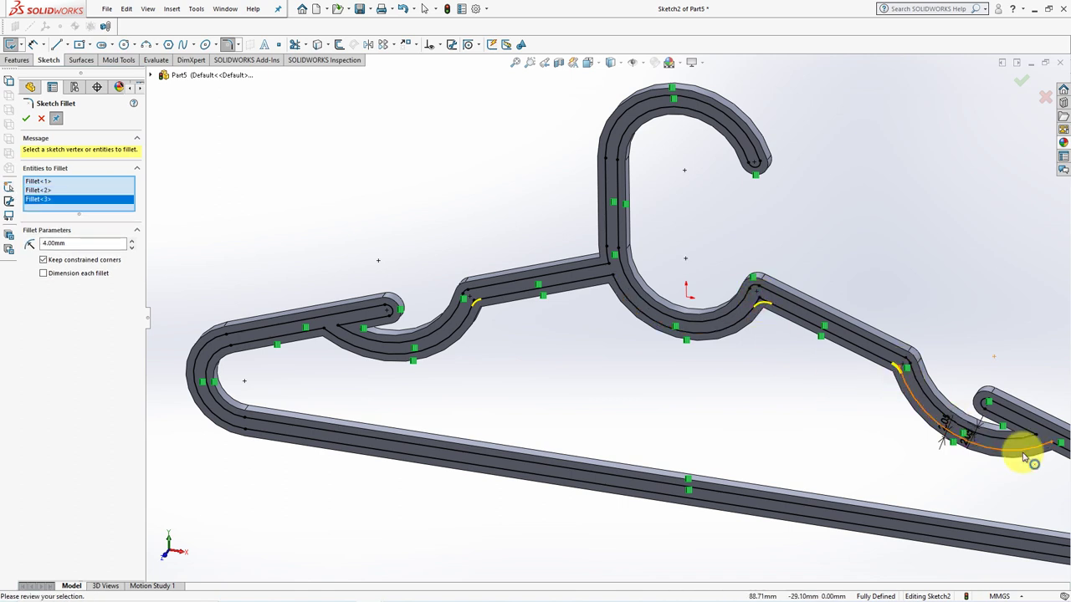
pyautogui.keyDown('ctrl'); pyautogui.moveTo(1021, 458); pyautogui.dragTo(878, 427, button='middle'); pyautogui.keyUp('ctrl')
# - Fillet both neck-to-shoulder corners at 4 mm and apply the sketch fillets
pyautogui.click(896, 407)
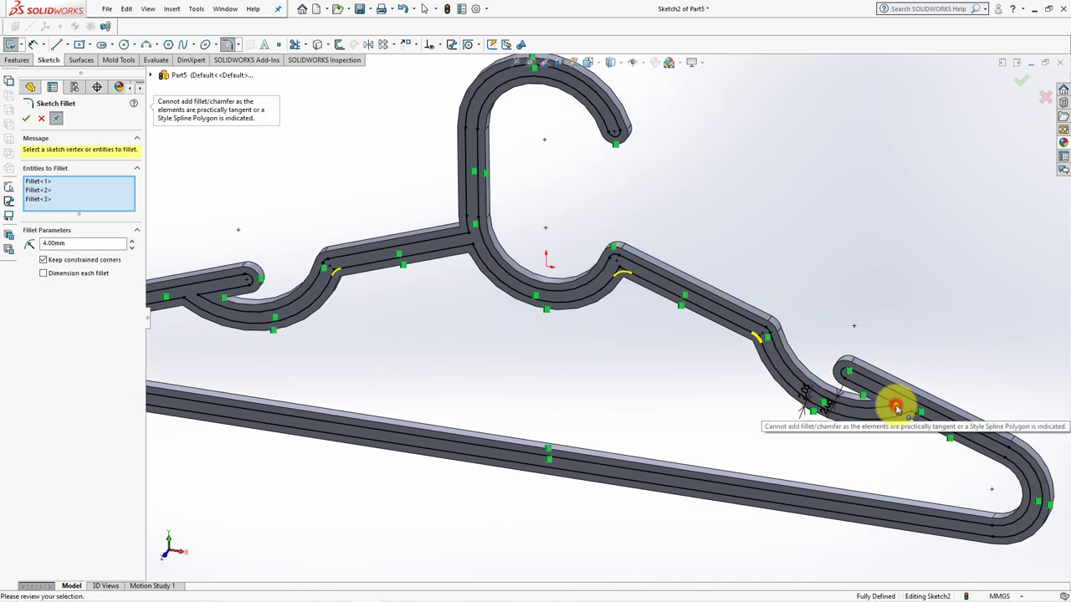
pyautogui.click(896, 407)
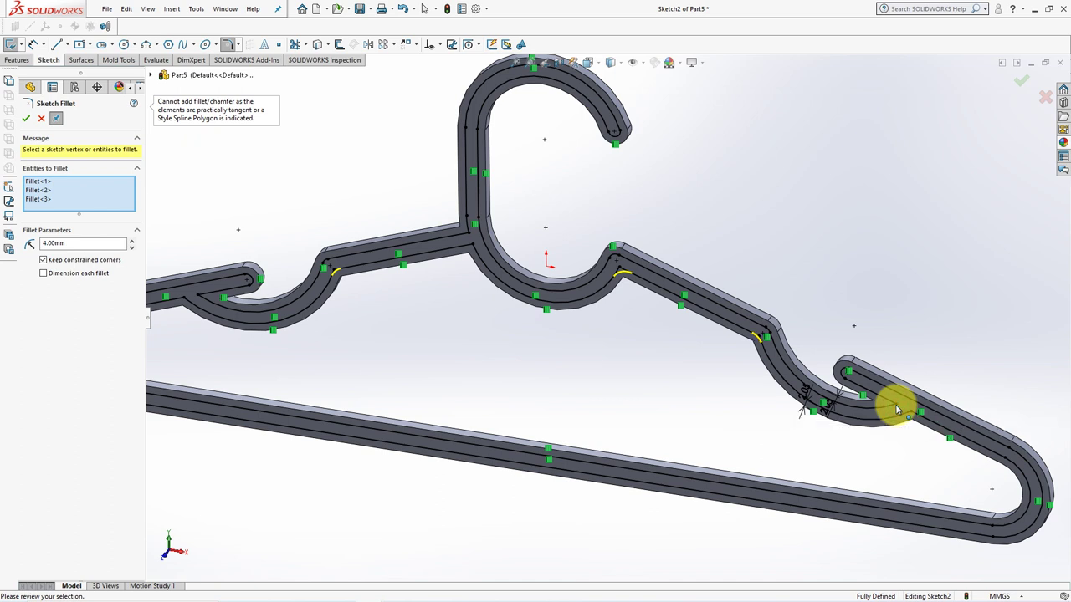
pyautogui.keyDown('ctrl'); pyautogui.moveTo(450, 366); pyautogui.dragTo(506, 368, button='middle'); pyautogui.keyUp('ctrl')
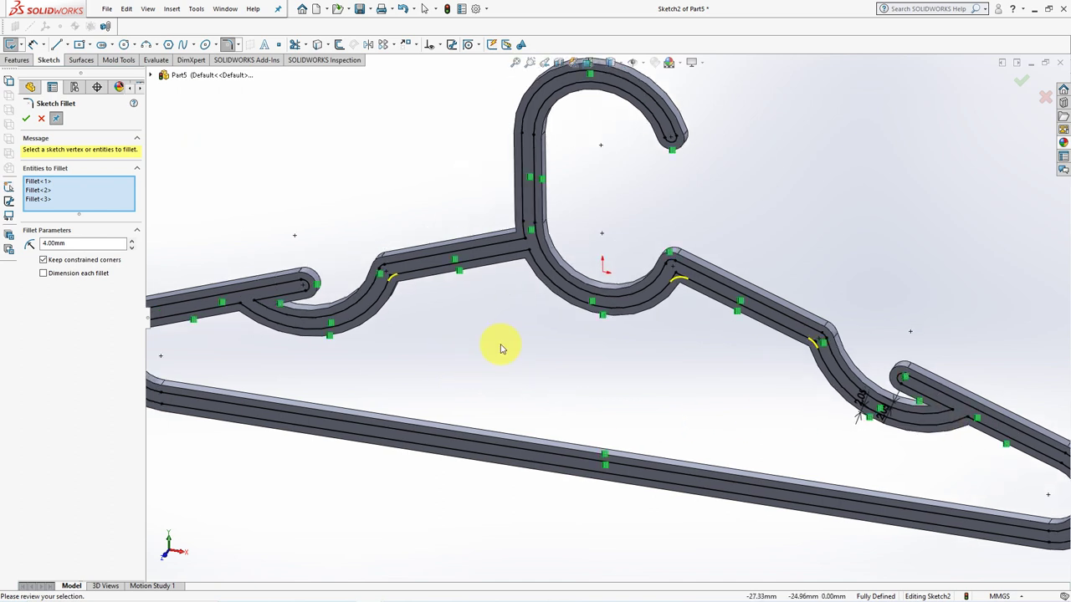
pyautogui.click(525, 242)
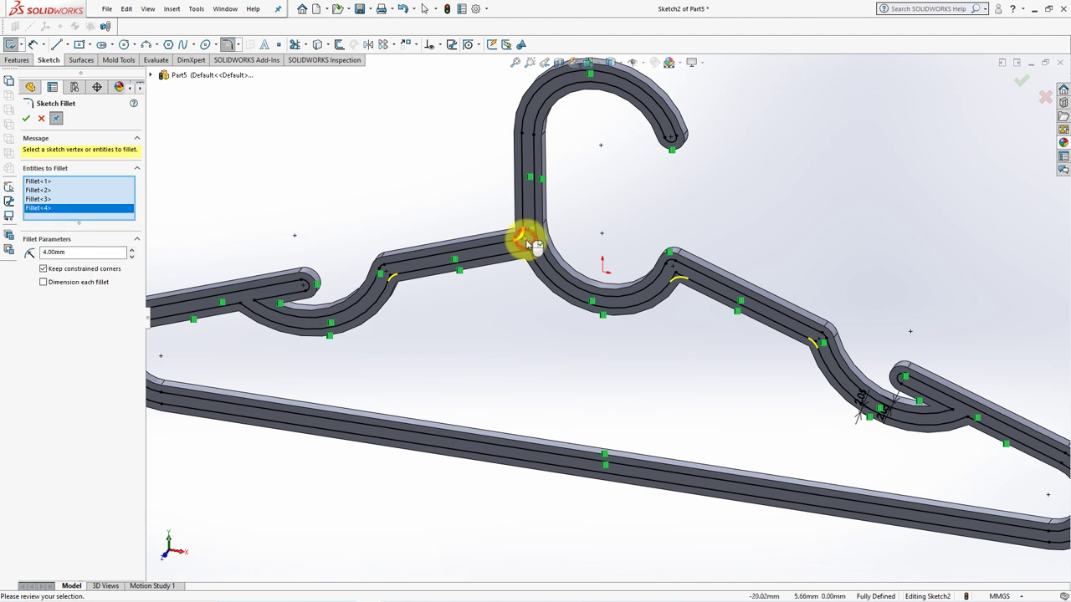
pyautogui.click(527, 266)
pyautogui.press('f')
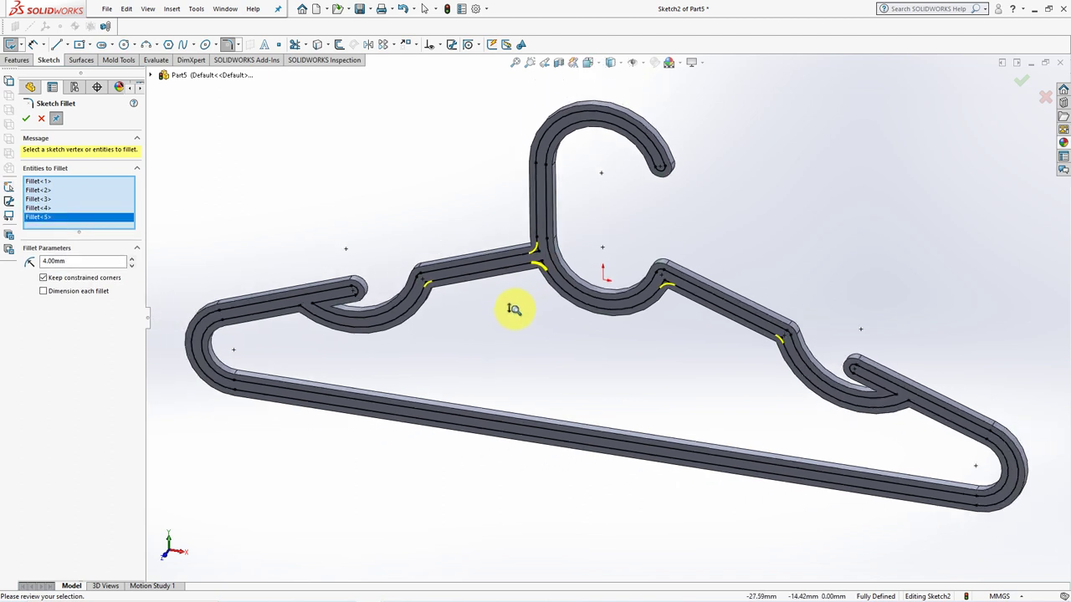
pyautogui.click(28, 120)
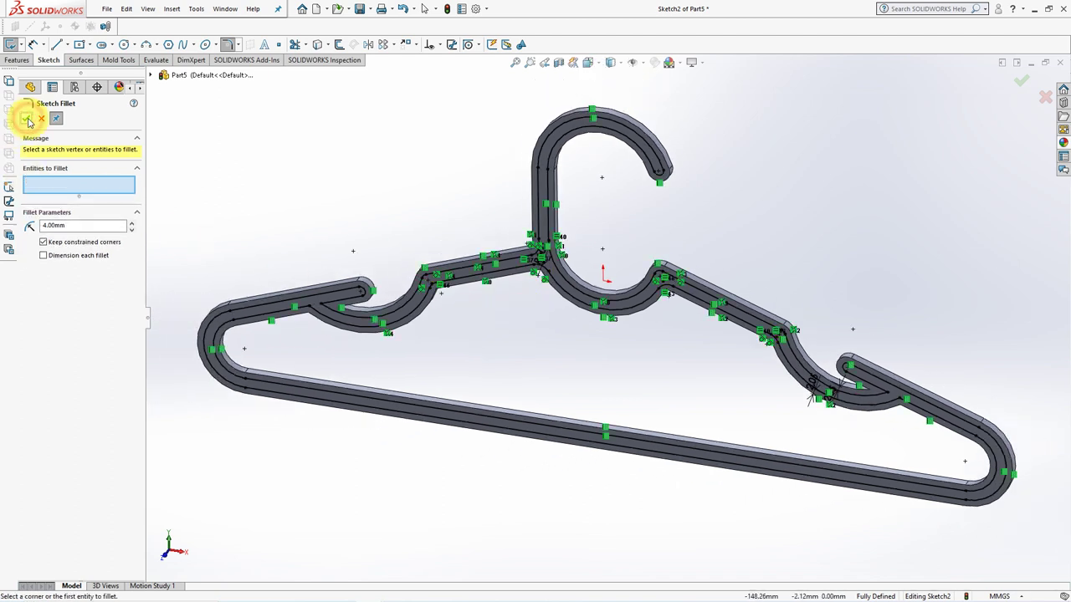
pyautogui.click(27, 119)
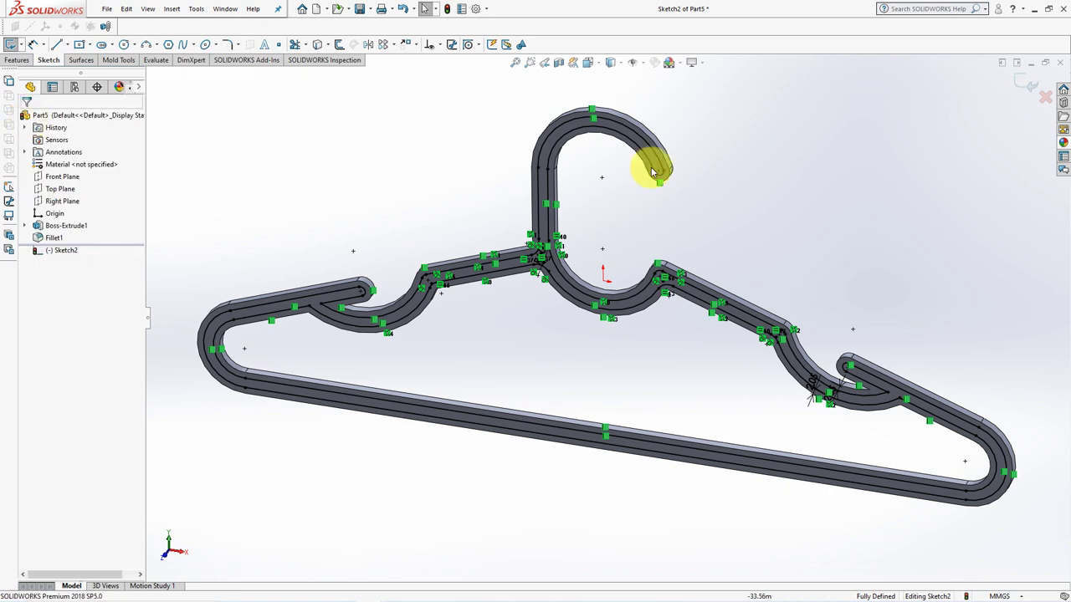
# - Cut the groove sketch 0.60 mm Blind into the face as Cut-Extrude1
pyautogui.click(1023, 79)
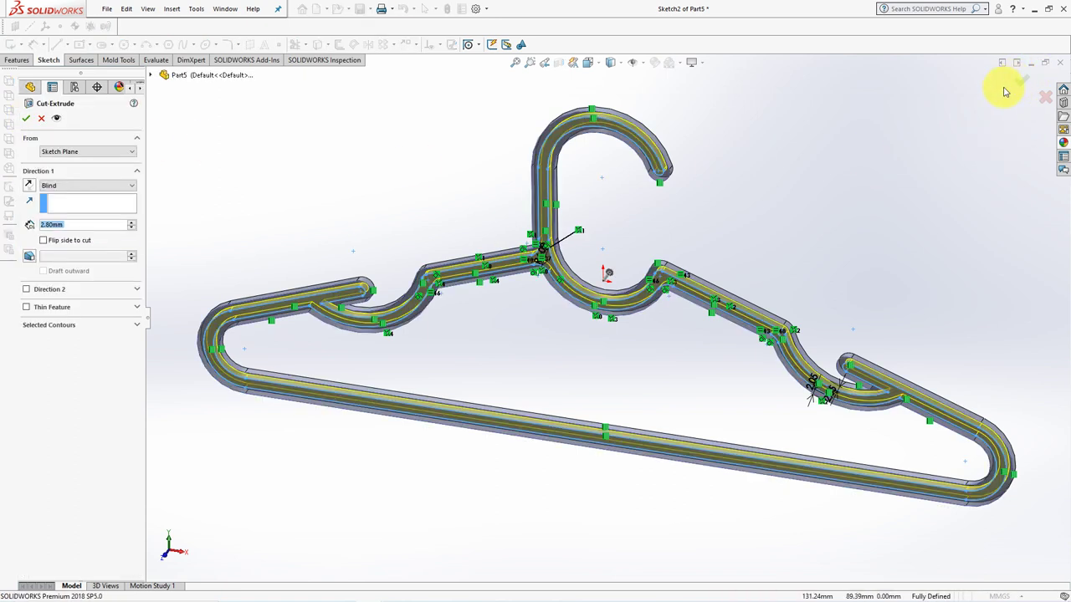
pyautogui.write('0')
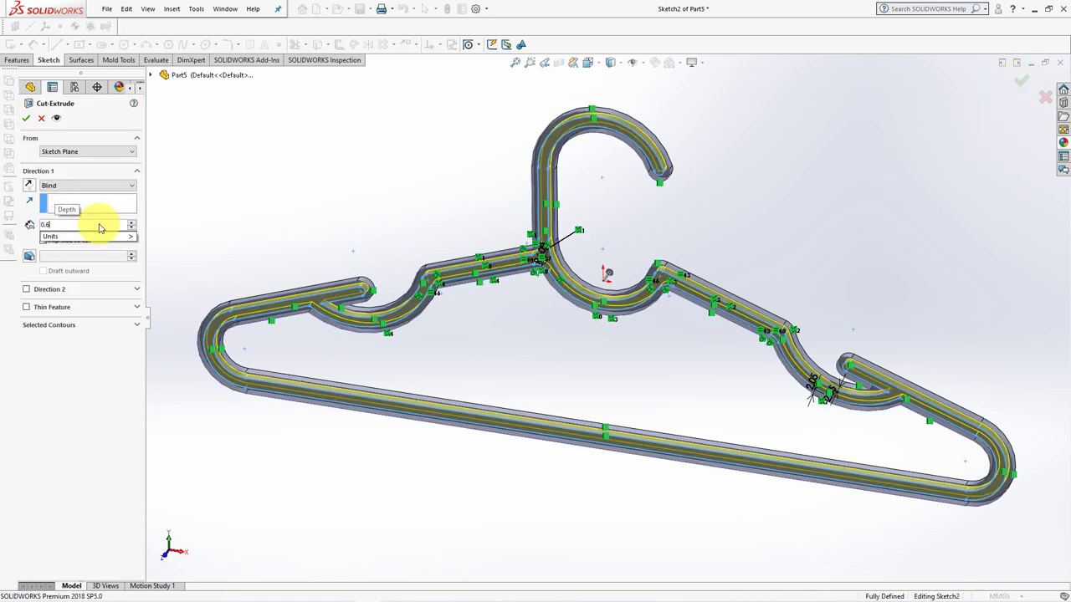
pyautogui.click(341, 239)
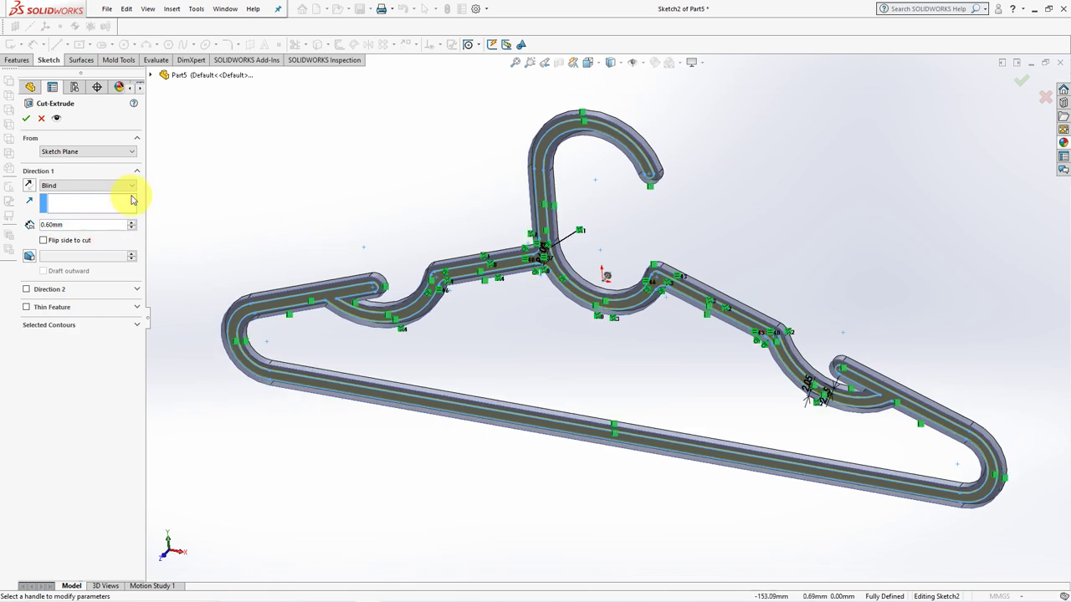
pyautogui.click(28, 119)
pyautogui.moveTo(346, 246)
pyautogui.mouseDown(button='middle')
pyautogui.moveTo(490, 256)
pyautogui.moveTo(496, 317)
pyautogui.mouseUp(button='middle')
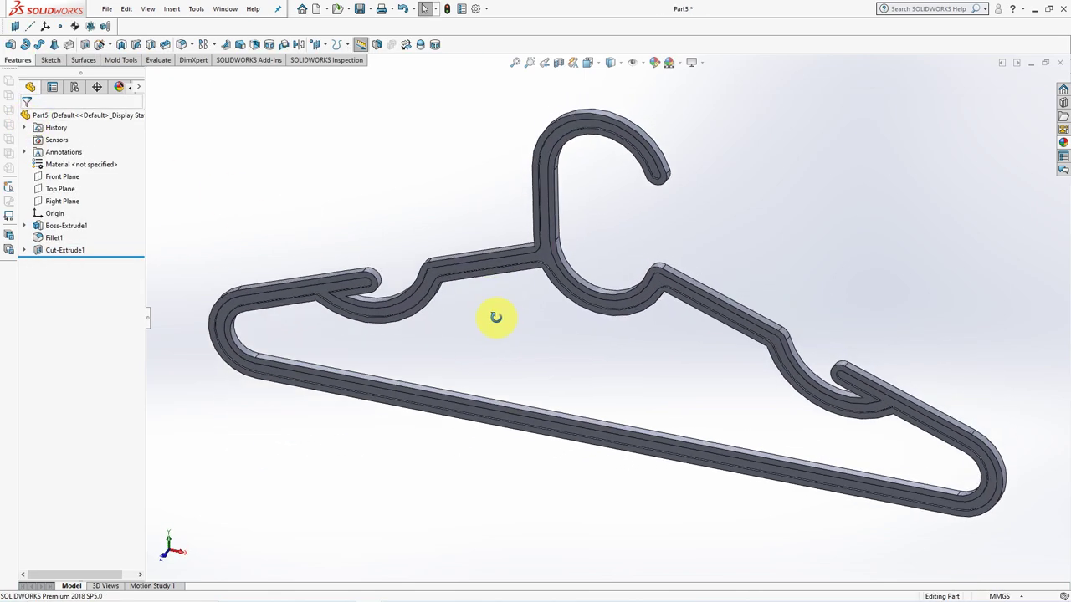
# - Mirror Cut-Extrude1 about the Front Plane to groove the opposite face
pyautogui.click(58, 176)
pyautogui.click(299, 46)
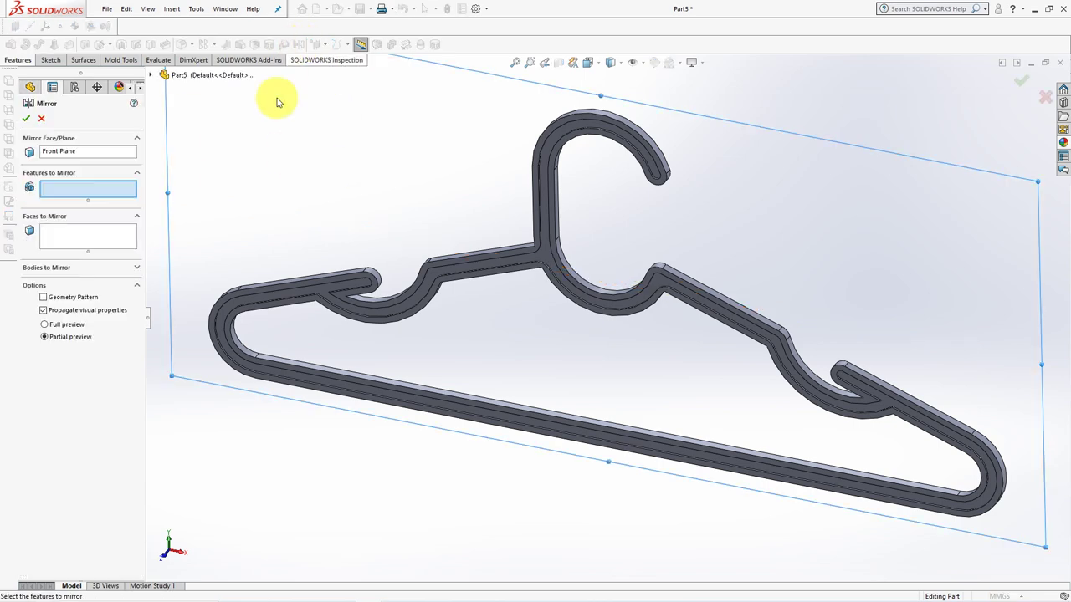
pyautogui.click(313, 300)
pyautogui.moveTo(314, 299); pyautogui.dragTo(350, 385, button='middle')
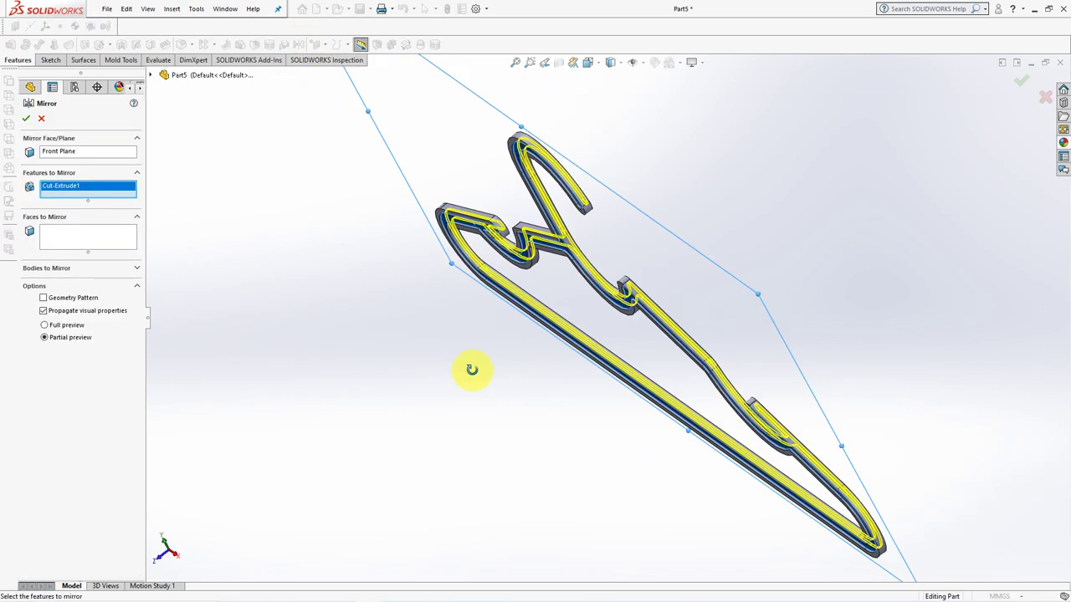
pyautogui.click(26, 119)
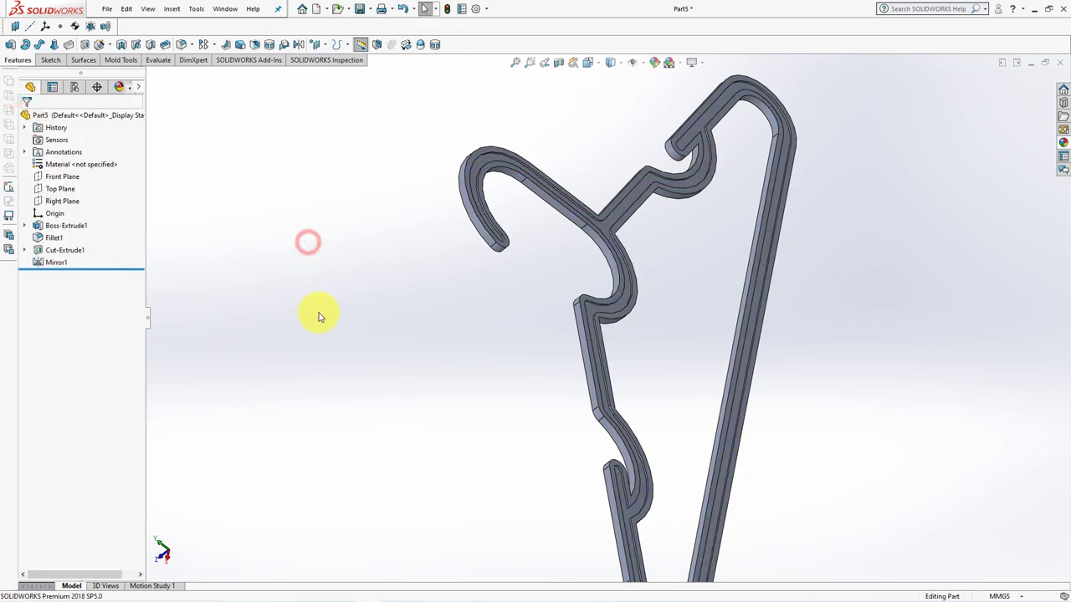
pyautogui.moveTo(318, 310)
pyautogui.mouseDown(button='middle')
pyautogui.moveTo(426, 209)
pyautogui.moveTo(667, 312)
pyautogui.moveTo(823, 196)
pyautogui.mouseUp(button='middle')
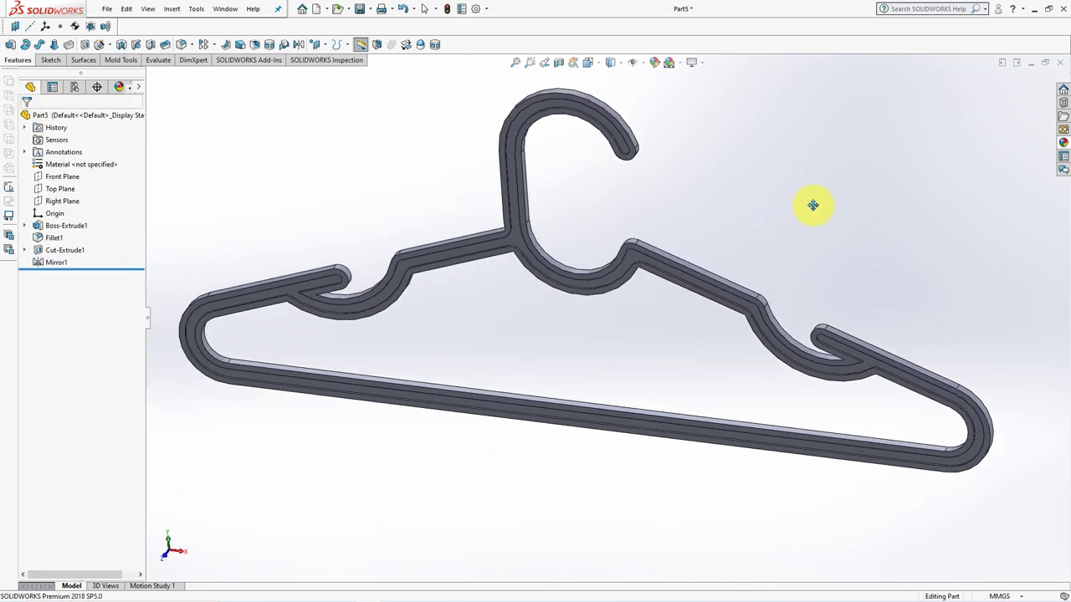
# - Start a 0.80 mm fillet and select two hanger outline faces
pyautogui.click(181, 44)
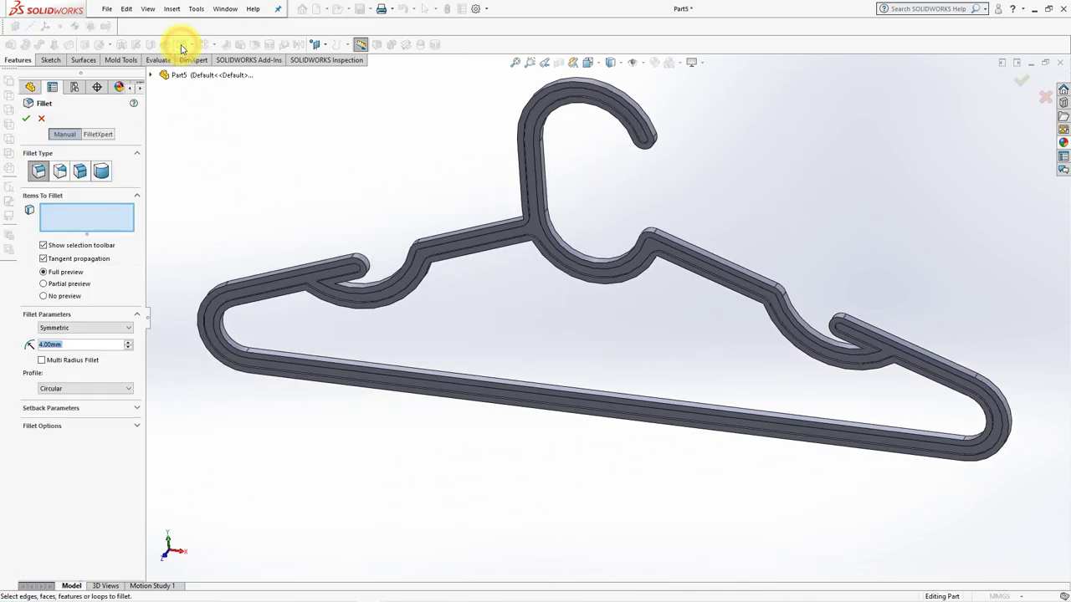
pyautogui.write('0.8')
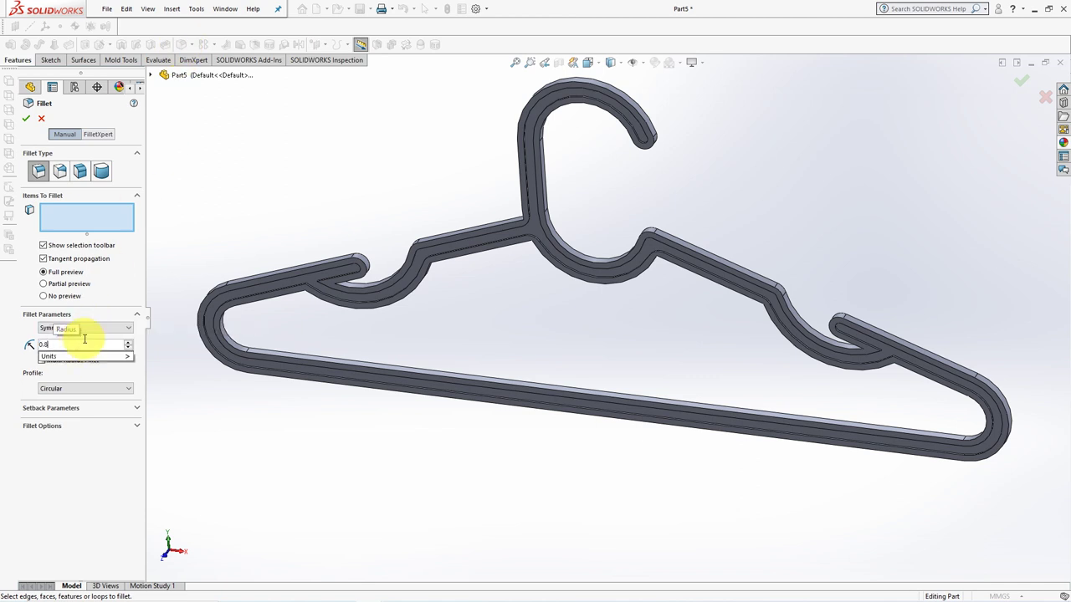
pyautogui.click(87, 215)
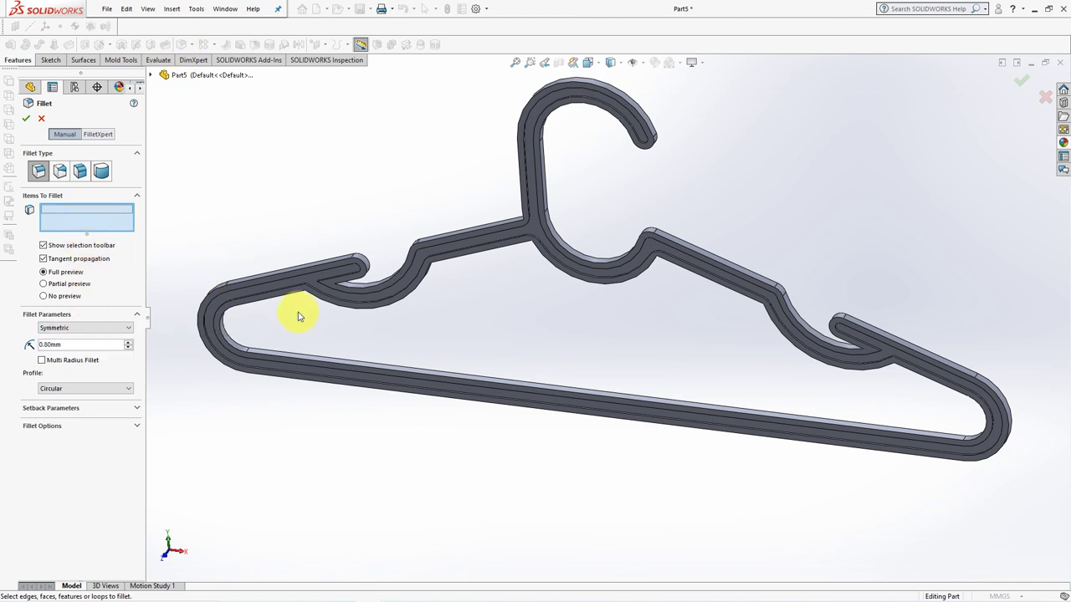
pyautogui.scroll(-3, 320, 335)
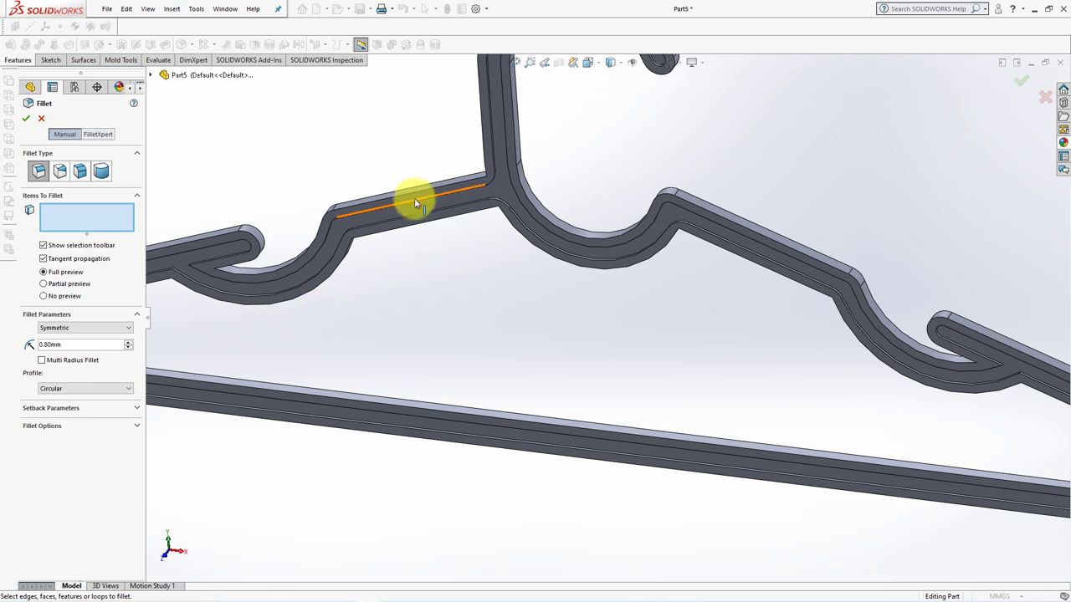
pyautogui.click(329, 222)
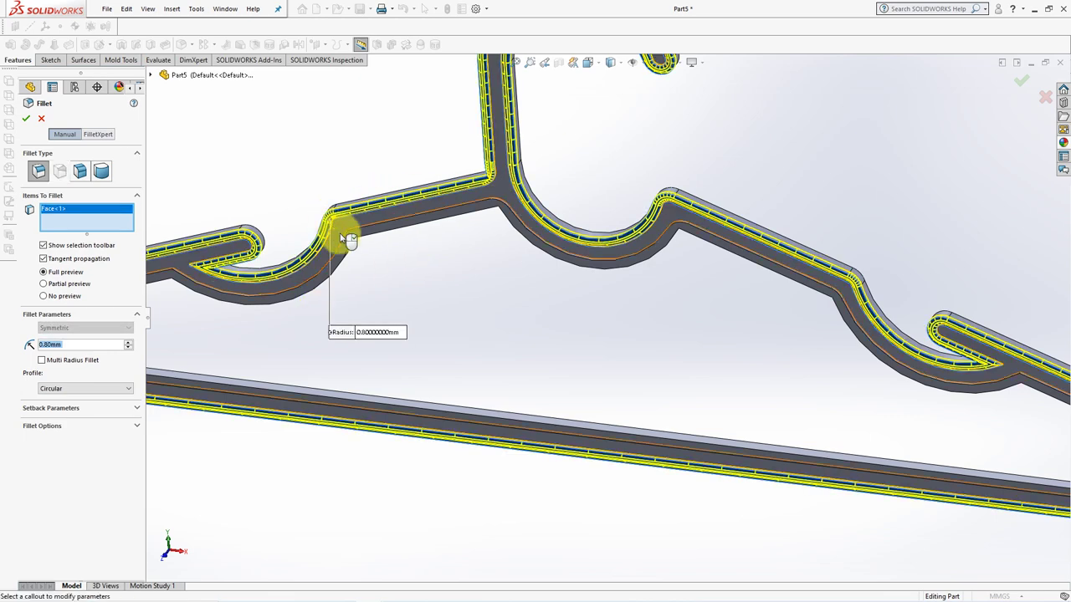
pyautogui.click(345, 238)
# - Add two more outline faces from the other side and apply Fillet2
pyautogui.scroll(5, 502, 285)
pyautogui.moveTo(524, 290)
pyautogui.mouseDown(button='middle')
pyautogui.moveTo(436, 341)
pyautogui.moveTo(412, 389)
pyautogui.mouseUp(button='middle')
pyautogui.click(43, 283)
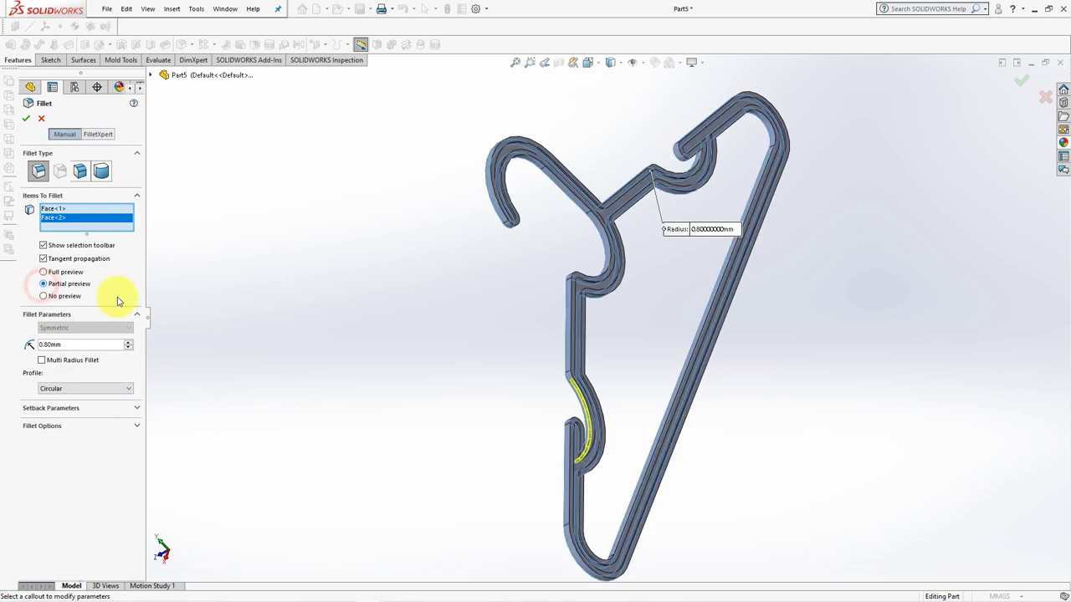
pyautogui.scroll(-5, 616, 203)
pyautogui.click(610, 237)
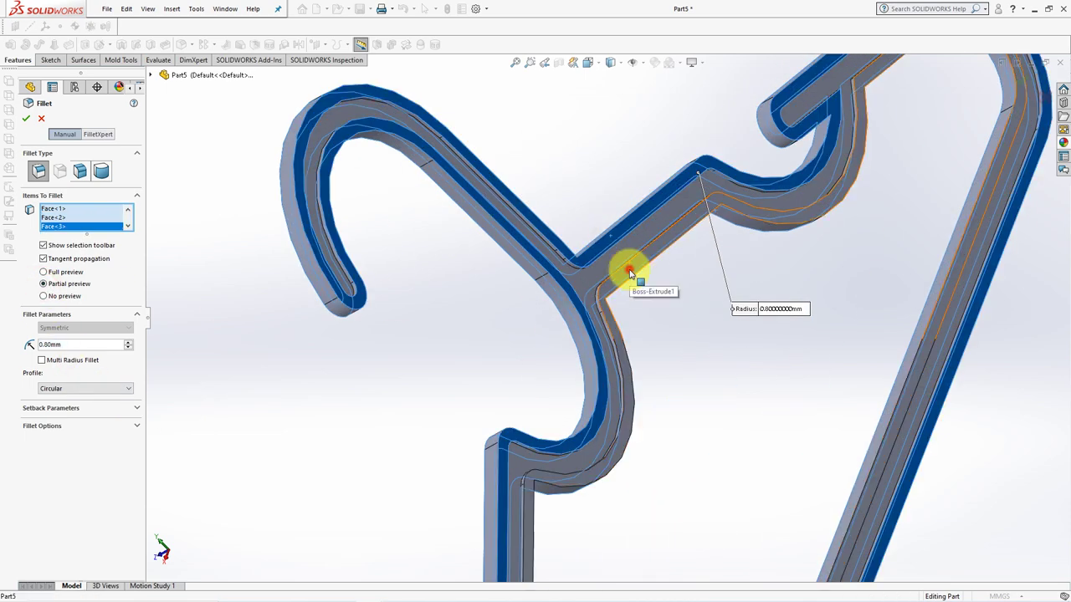
pyautogui.click(628, 269)
pyautogui.click(43, 288)
pyautogui.scroll(3, 461, 311)
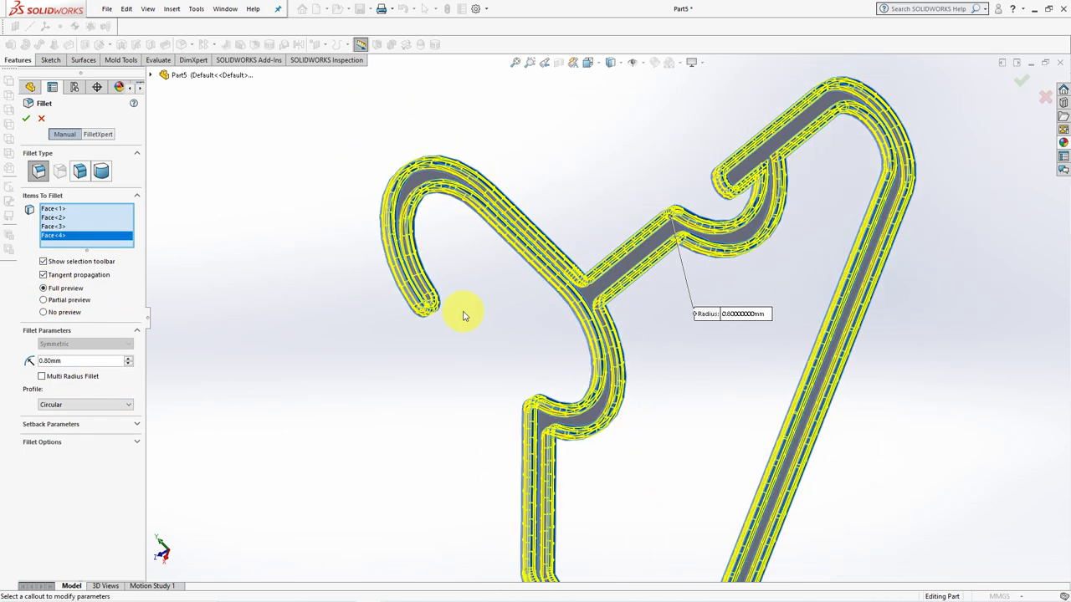
pyautogui.moveTo(461, 310)
pyautogui.mouseDown(button='middle')
pyautogui.moveTo(457, 354)
pyautogui.moveTo(539, 319)
pyautogui.mouseUp(button='middle')
pyautogui.scroll(3, 566, 340)
pyautogui.moveTo(630, 200); pyautogui.dragTo(716, 246, button='middle')
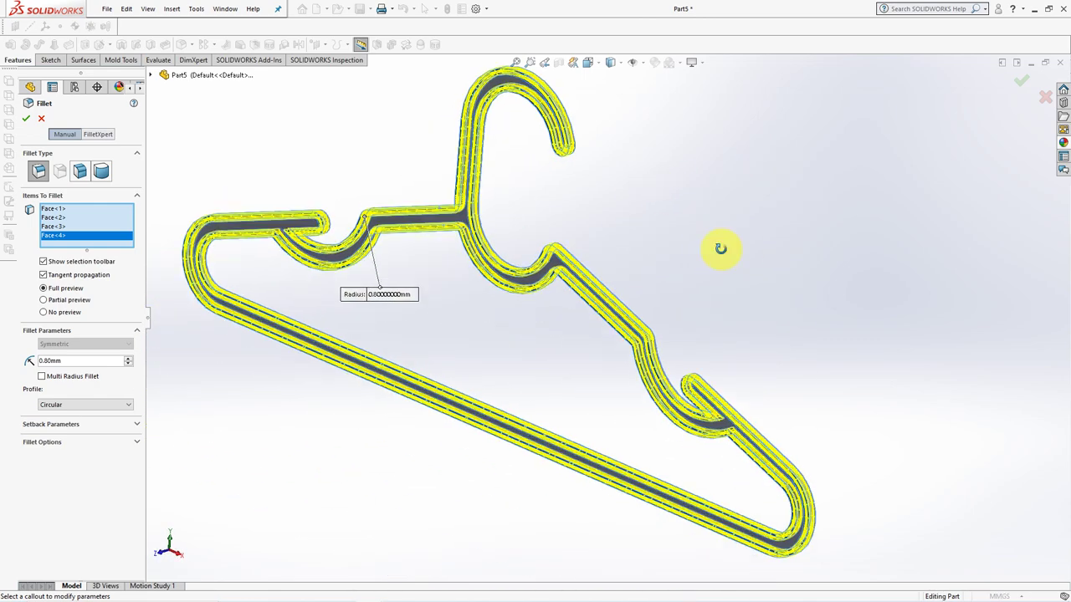
pyautogui.click(29, 120)
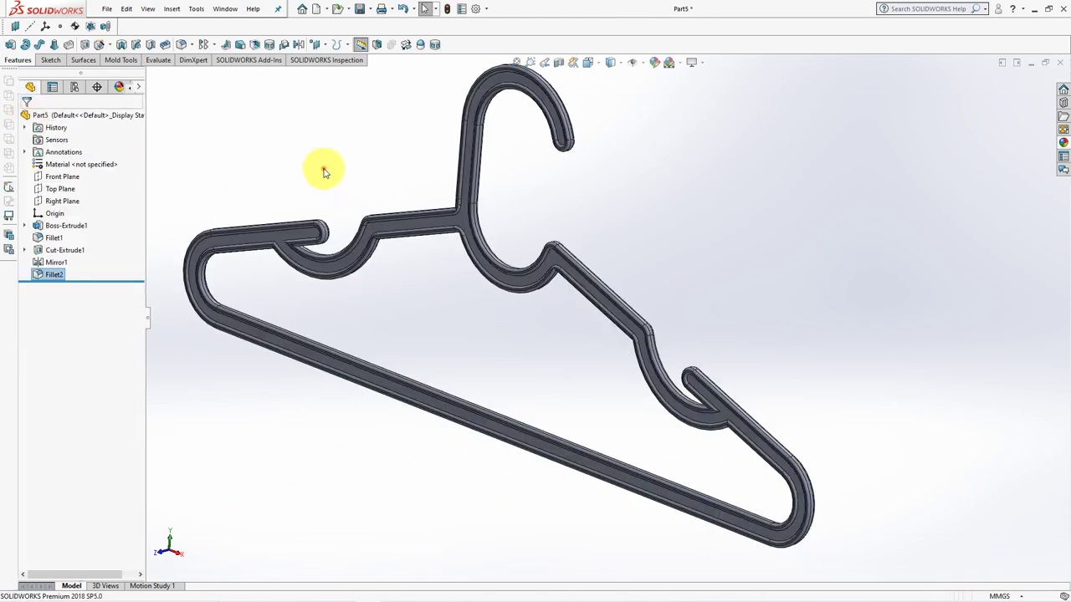
pyautogui.moveTo(323, 167)
pyautogui.mouseDown(button='middle')
pyautogui.moveTo(420, 318)
pyautogui.moveTo(480, 287)
pyautogui.moveTo(442, 334)
pyautogui.mouseUp(button='middle')
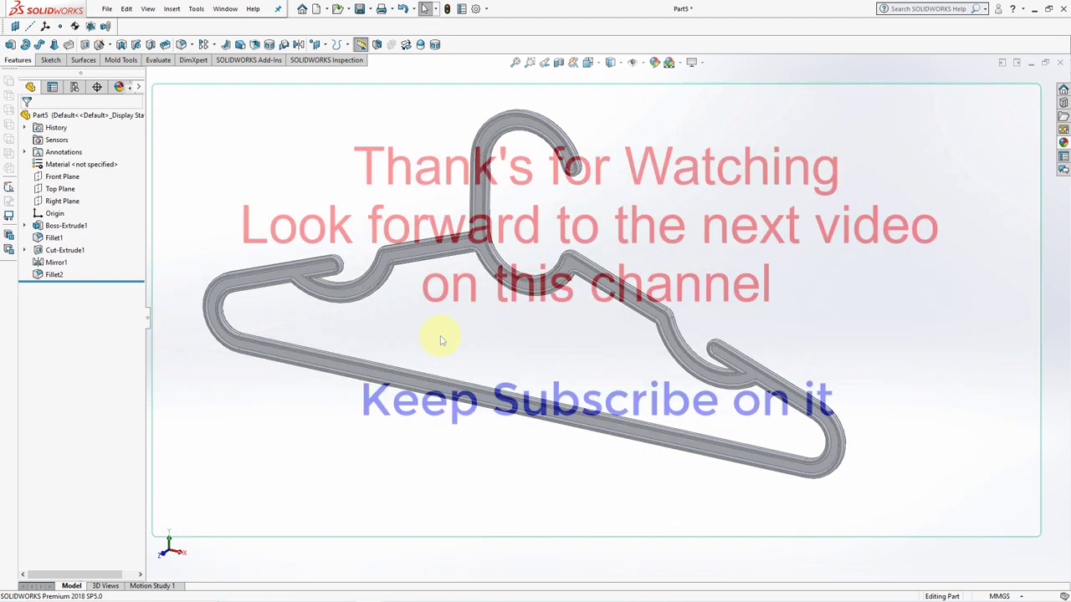